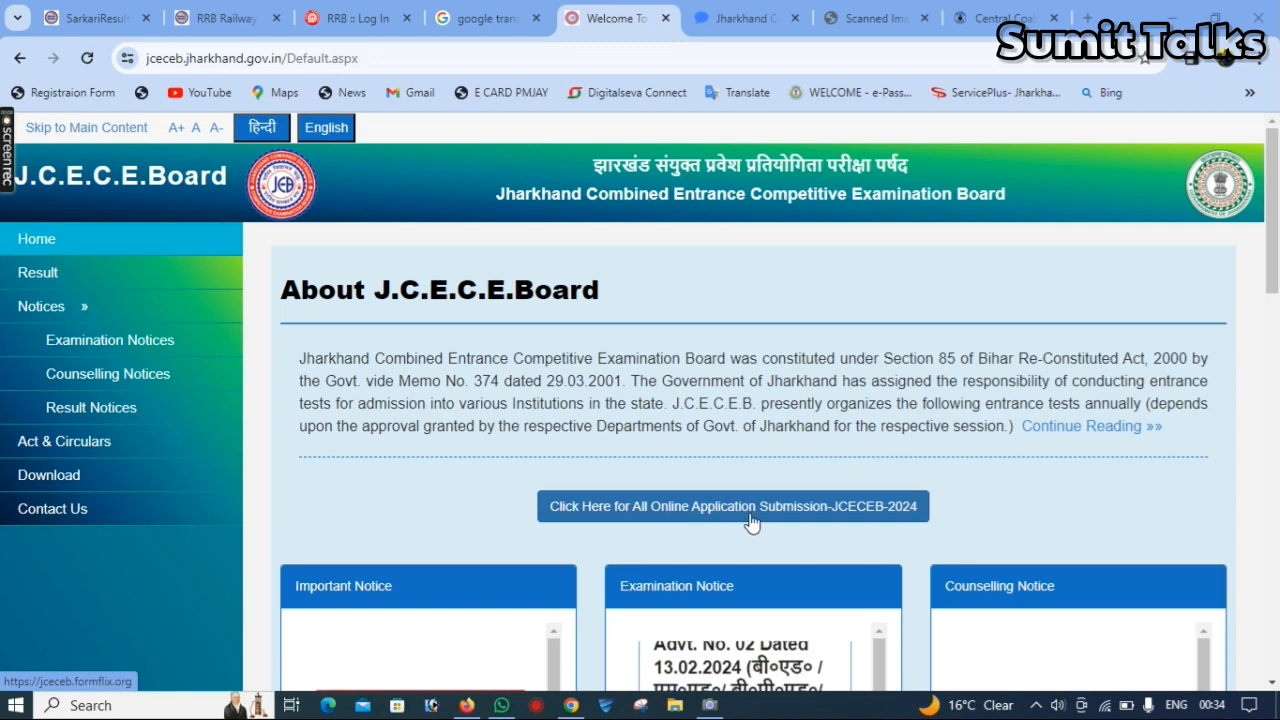
- Open the 2024 online application site for the B.Ed/M.Ed/B.P.Ed/M.P.Ed Entrance Examination and read its schedule and registration instructions
click(823, 507)
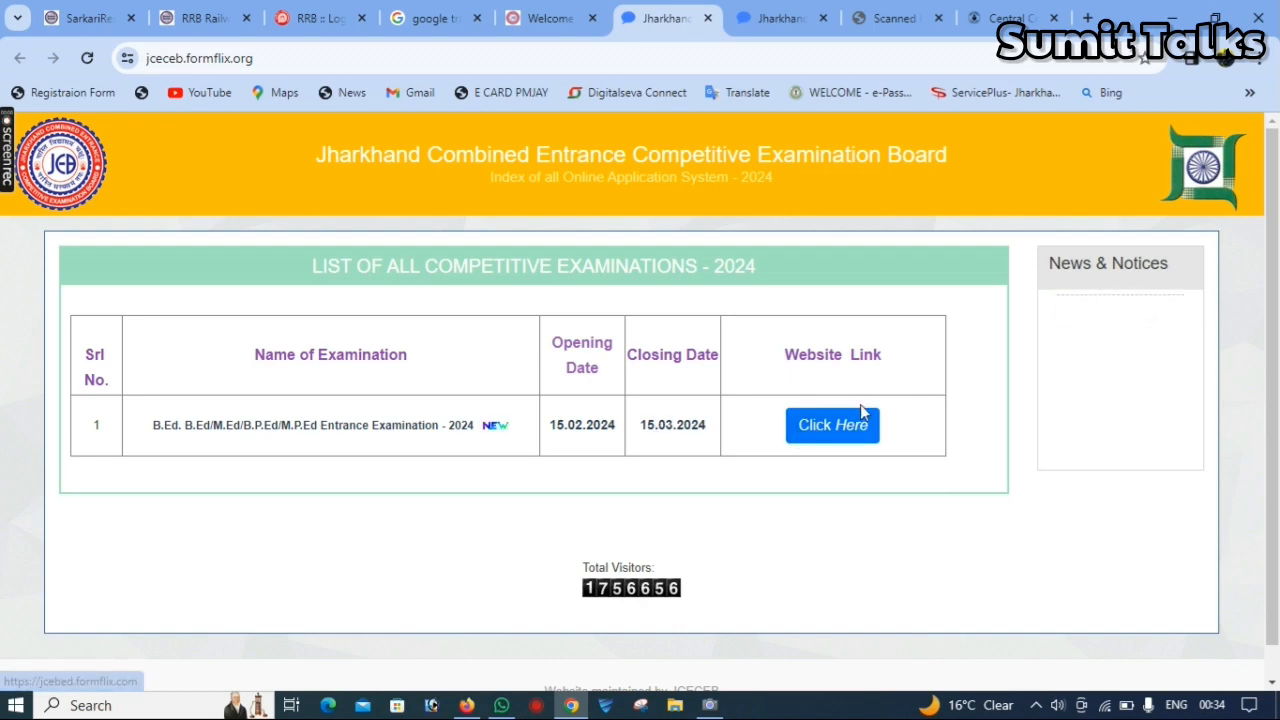
click(853, 436)
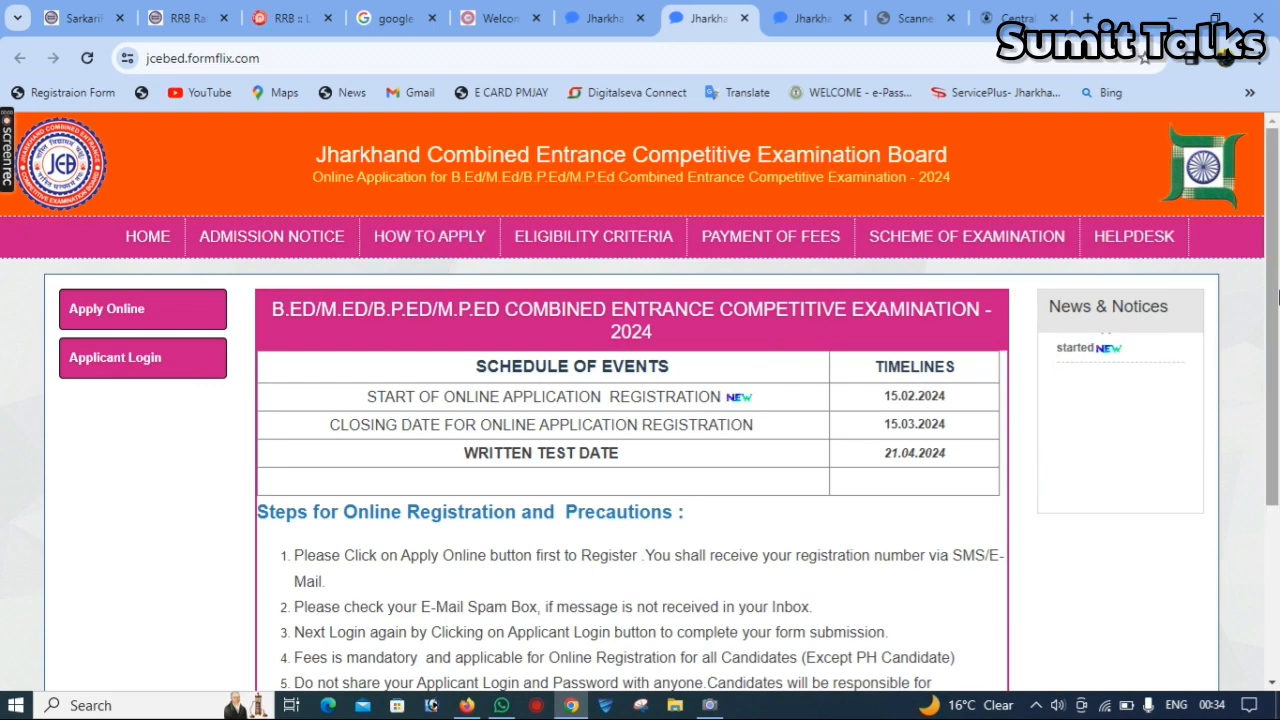
click(1276, 543)
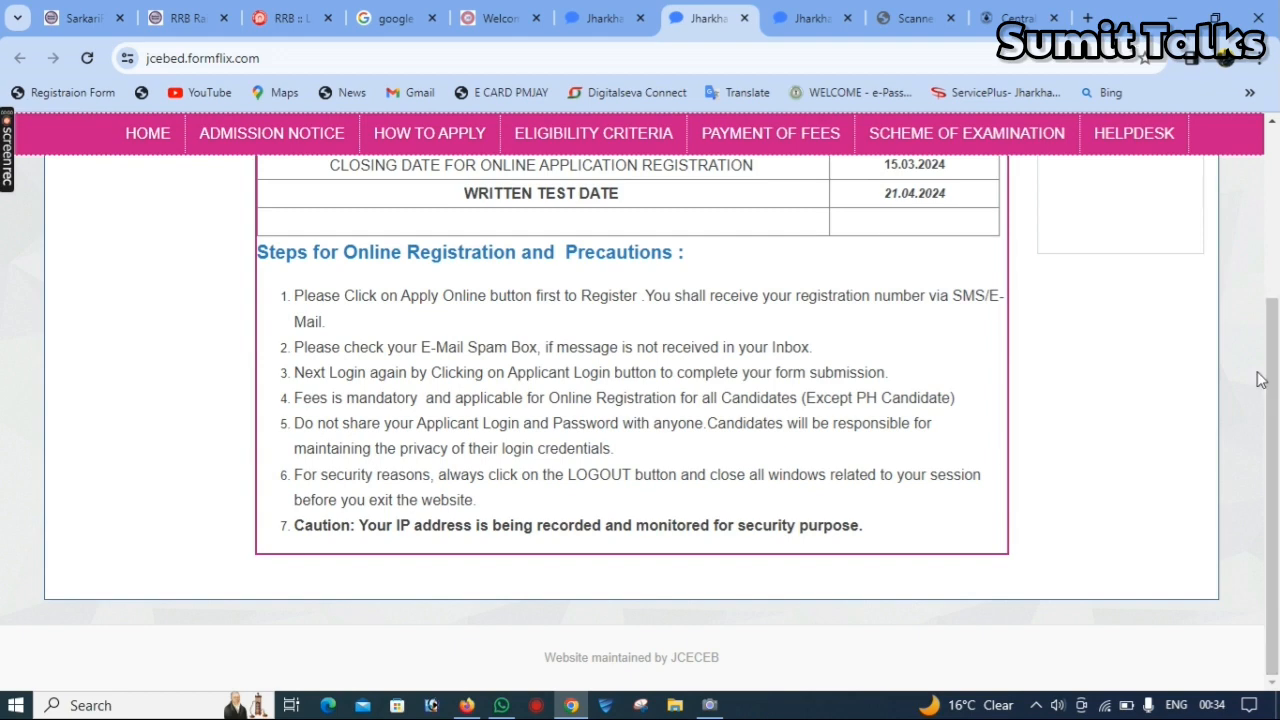
scroll(900, 300, up, 3)
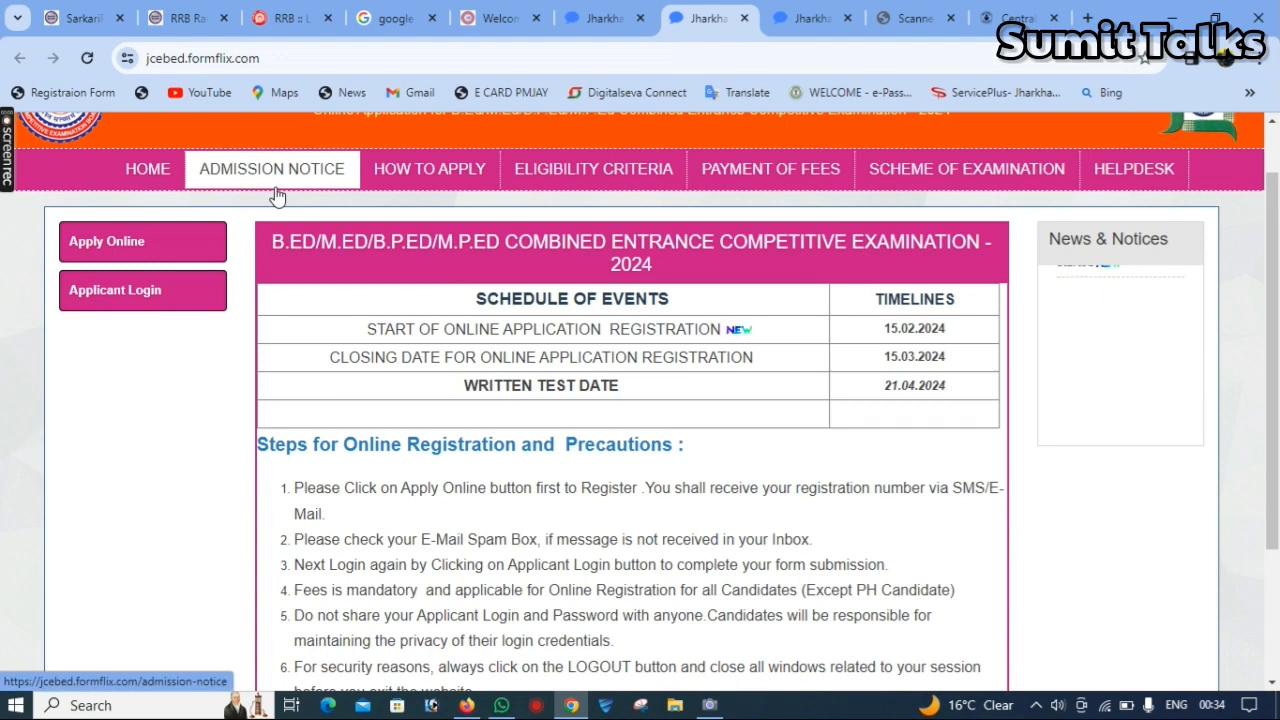
- Start a new online application and select B.Ed as the course
click(133, 244)
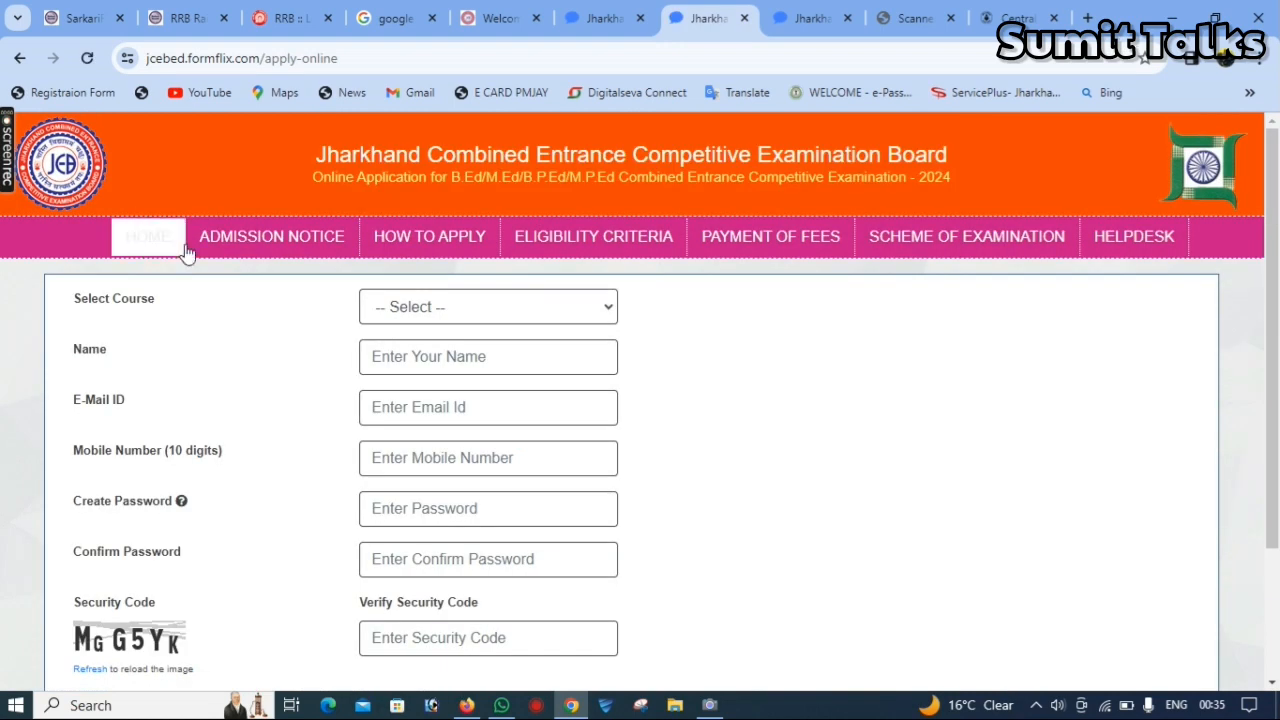
click(465, 310)
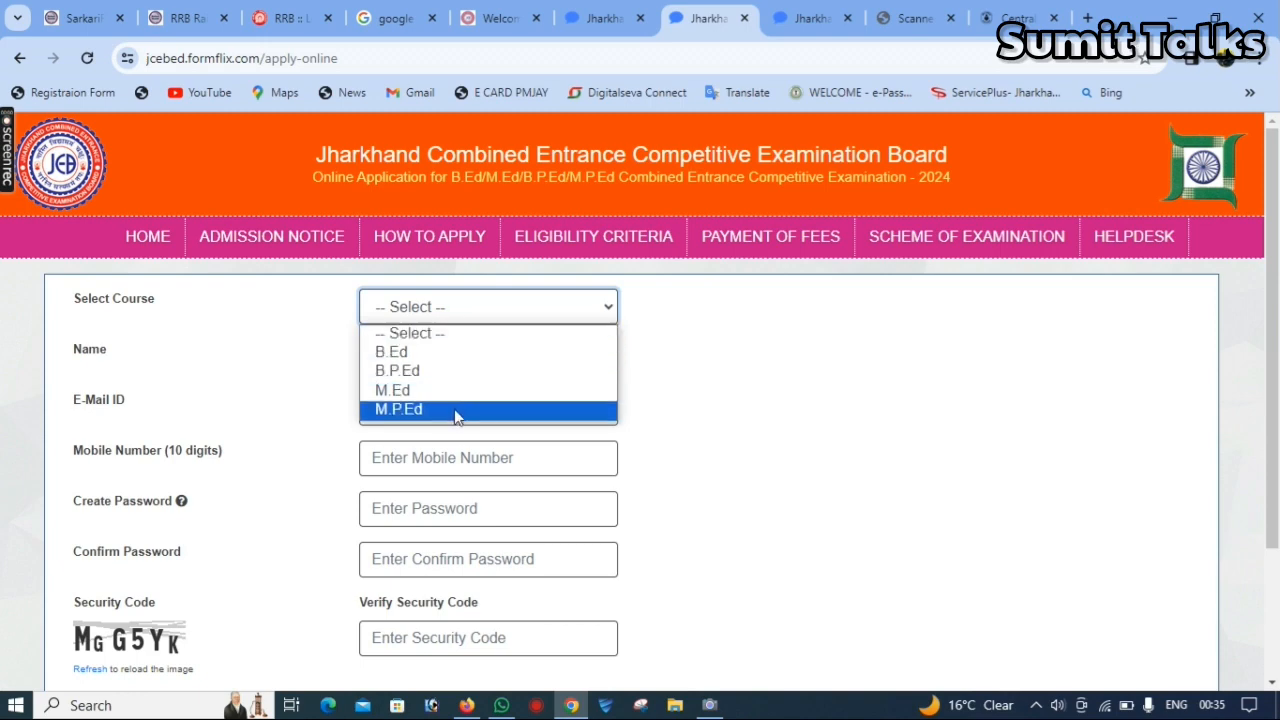
click(439, 358)
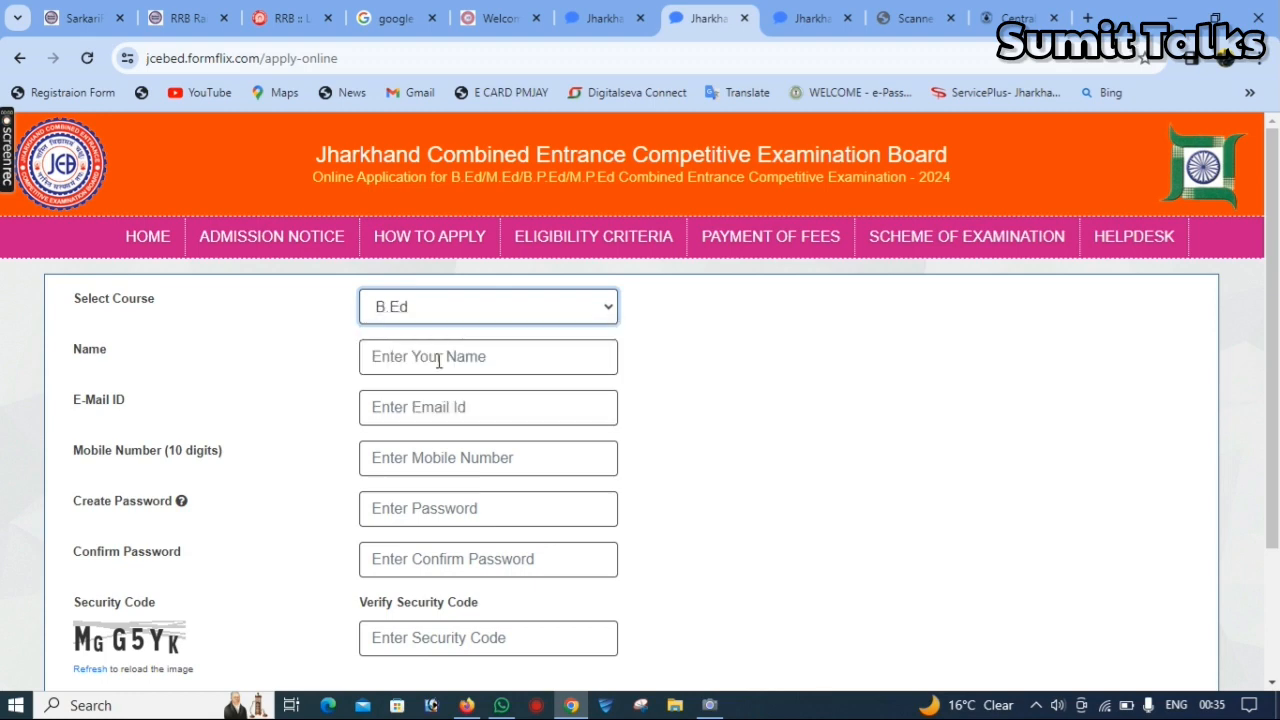
- Fill in the applicant's name, e-mail, mobile number, password, password confirmation and security code, and submit the registration form
click(439, 362)
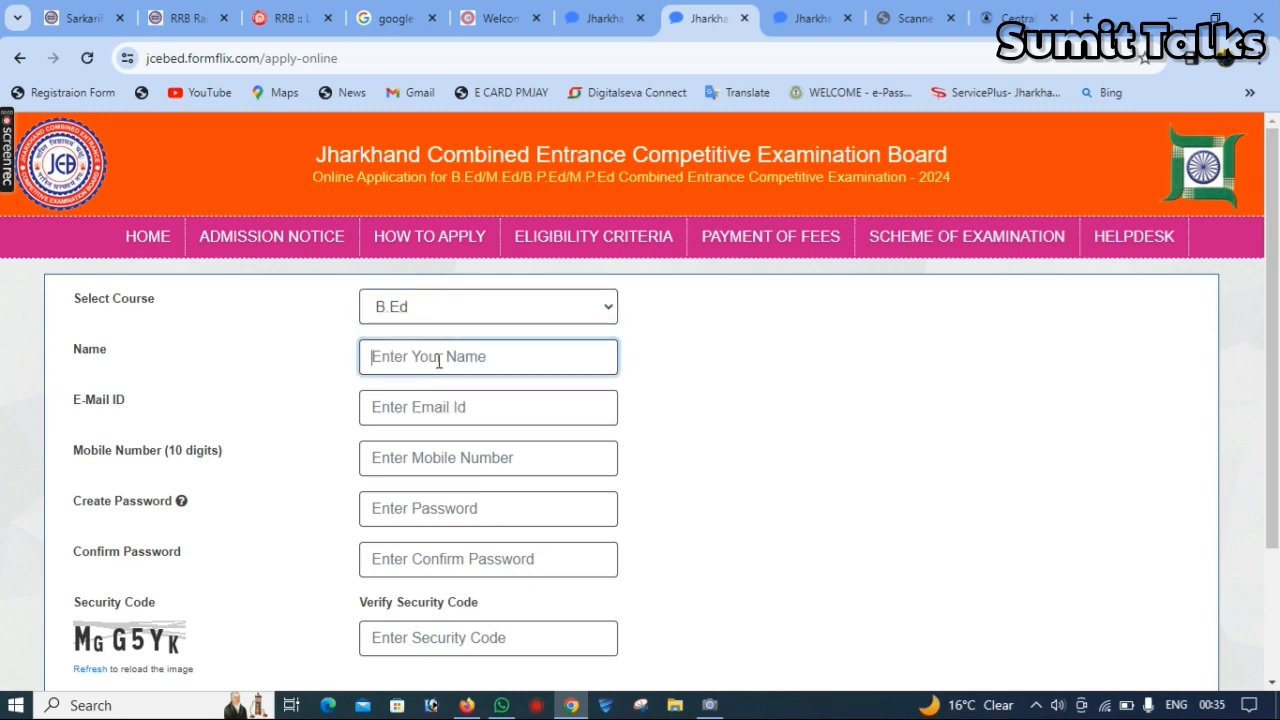
click(447, 409)
click(456, 480)
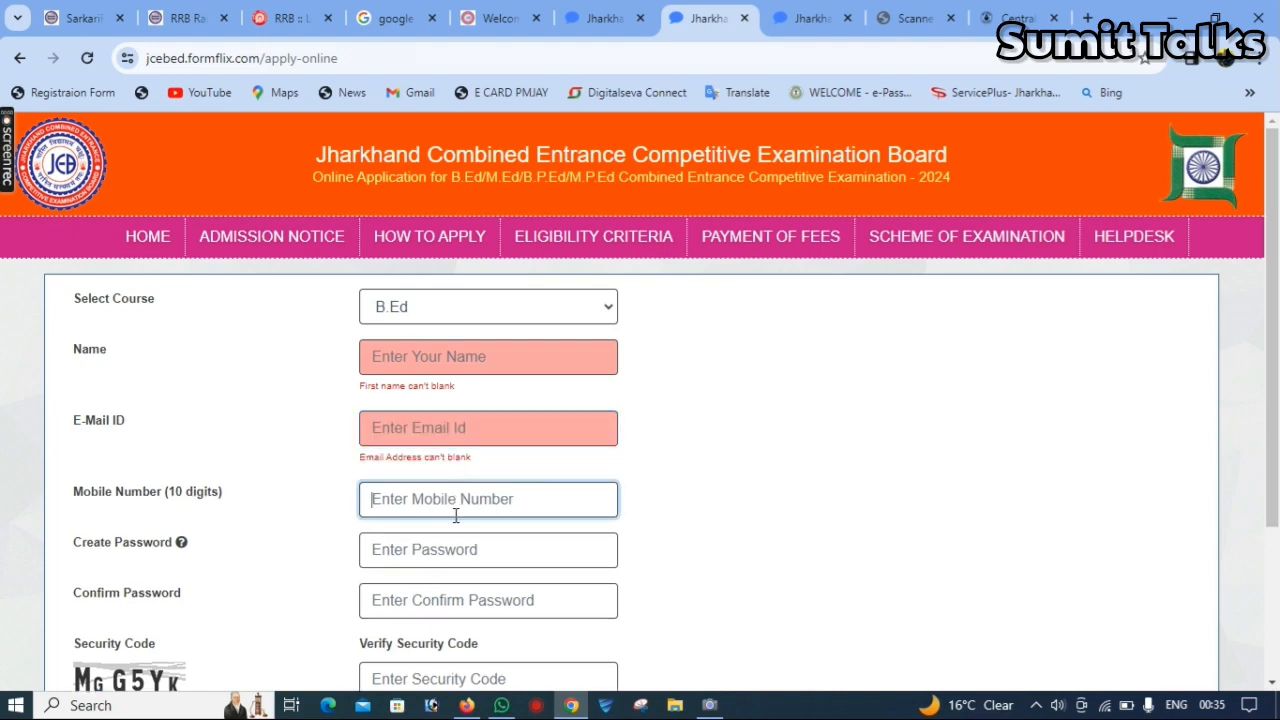
key(Tab)
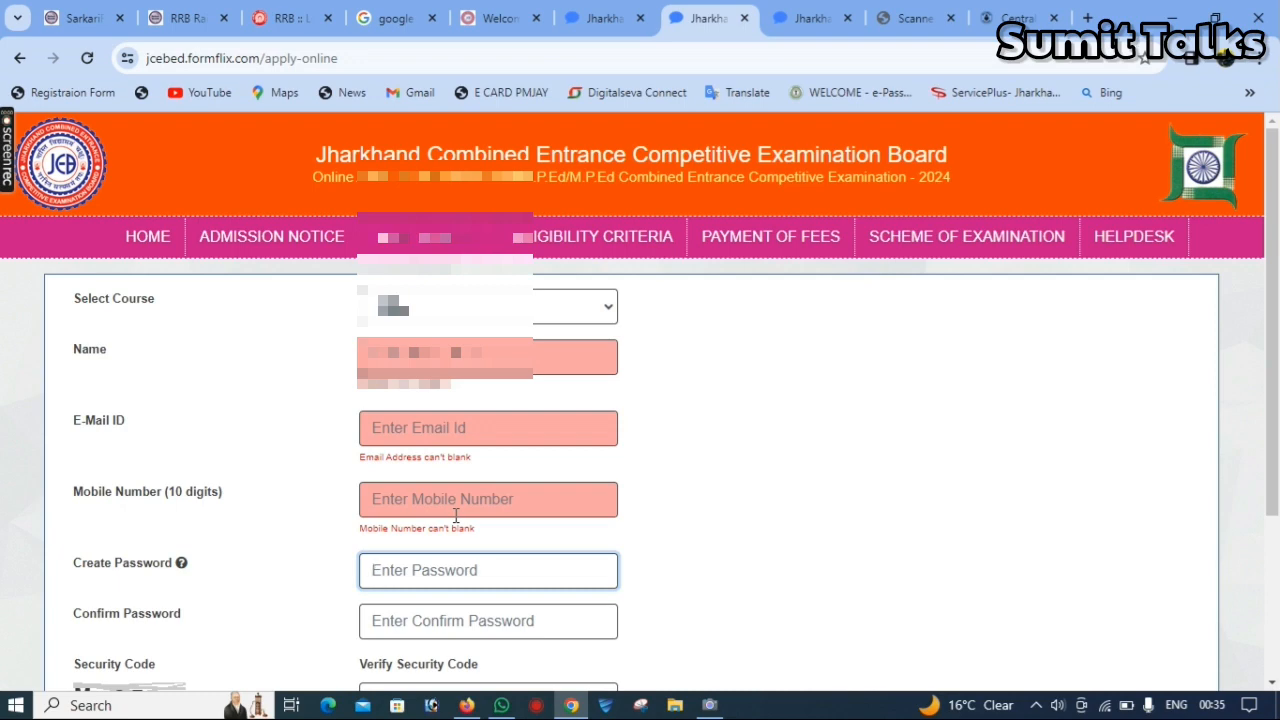
key(Tab)
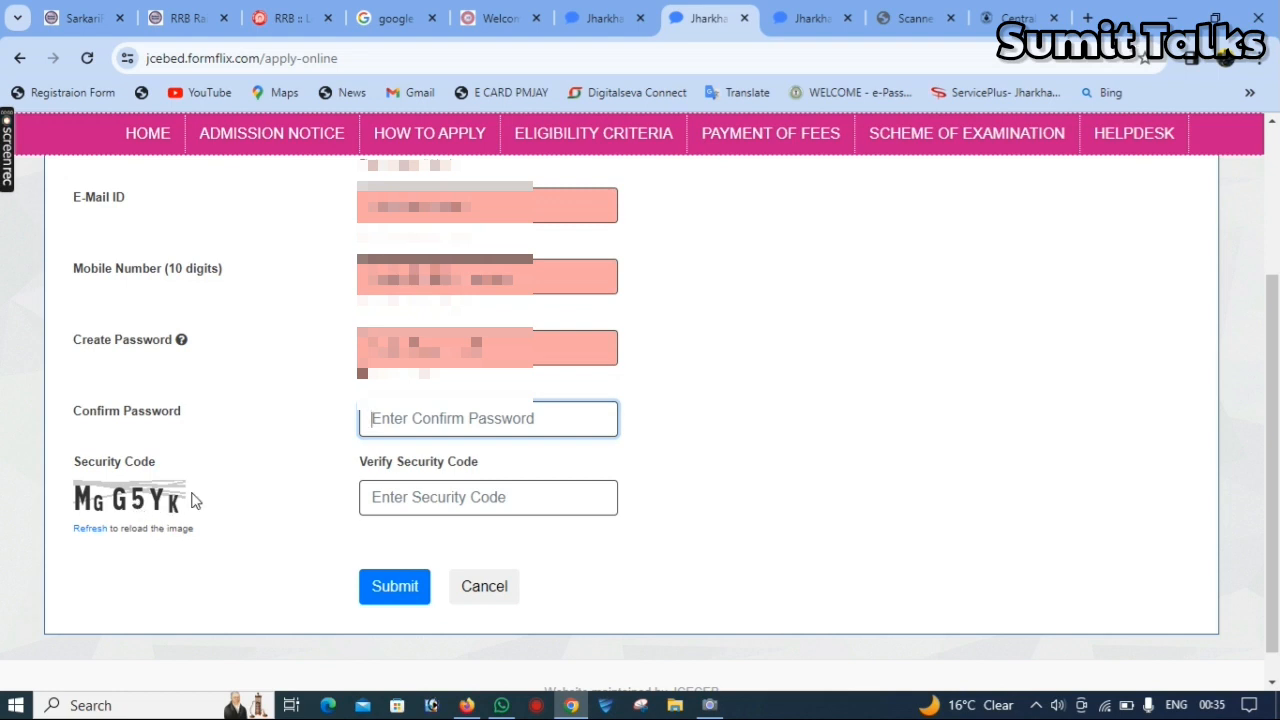
click(434, 506)
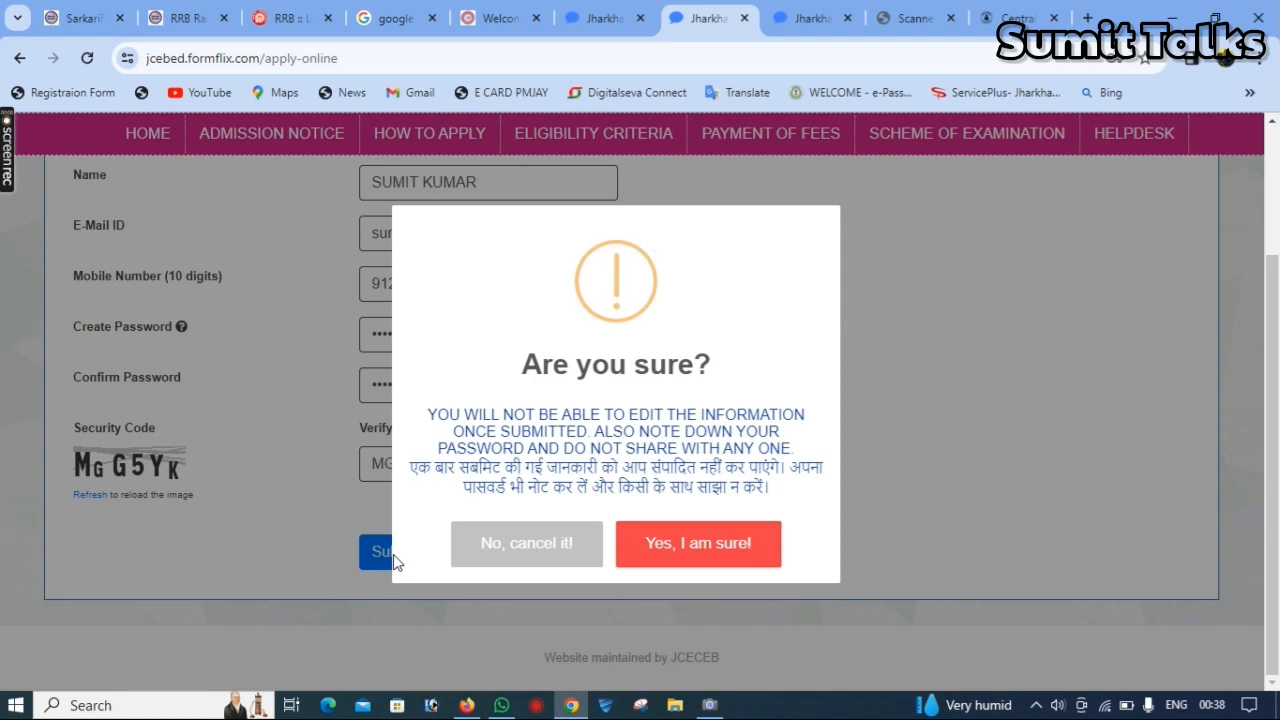
- Confirm the registration submission and decline to save the password in the browser
click(712, 544)
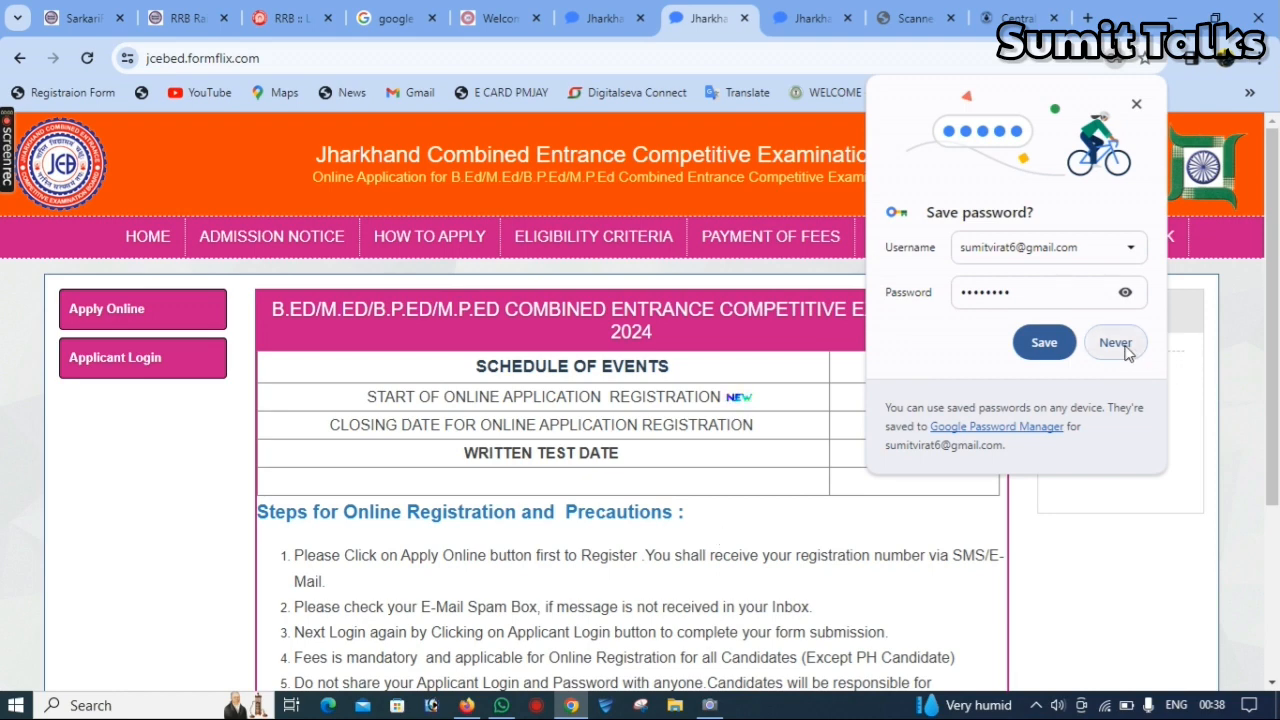
click(1115, 343)
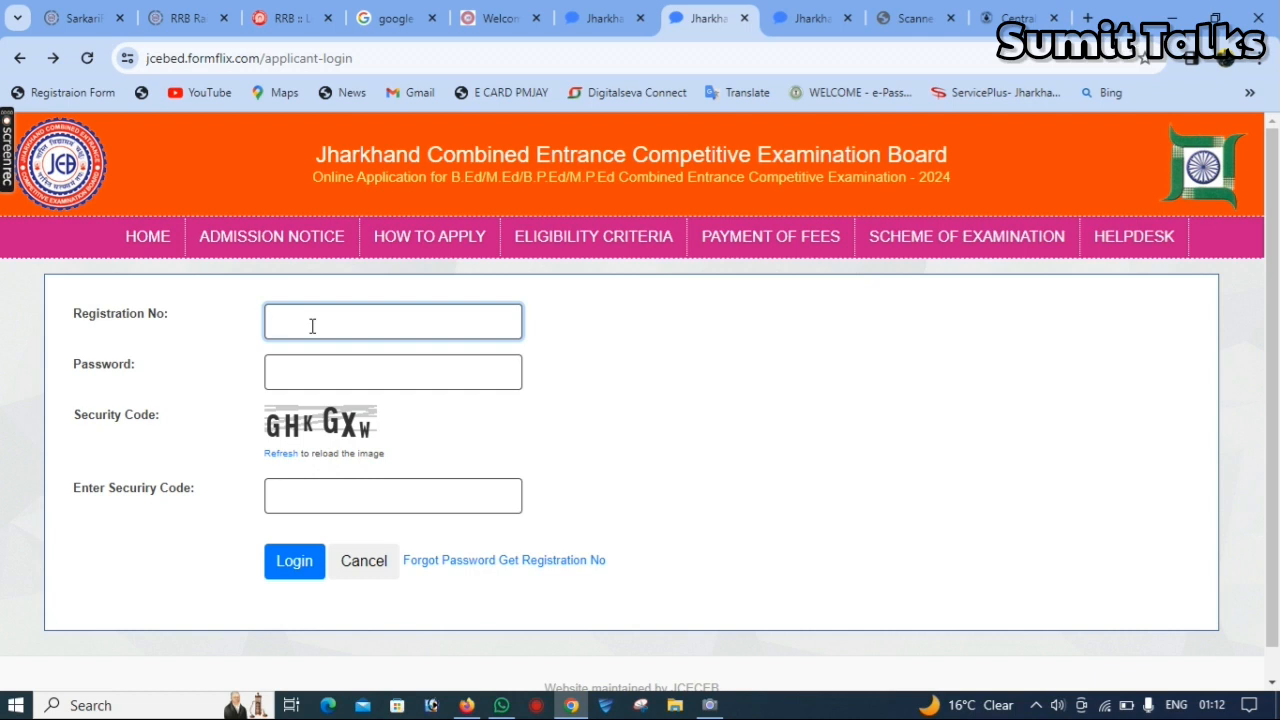
- Log in to the applicant account with the registration number, account password and security code
click(333, 381)
click(309, 505)
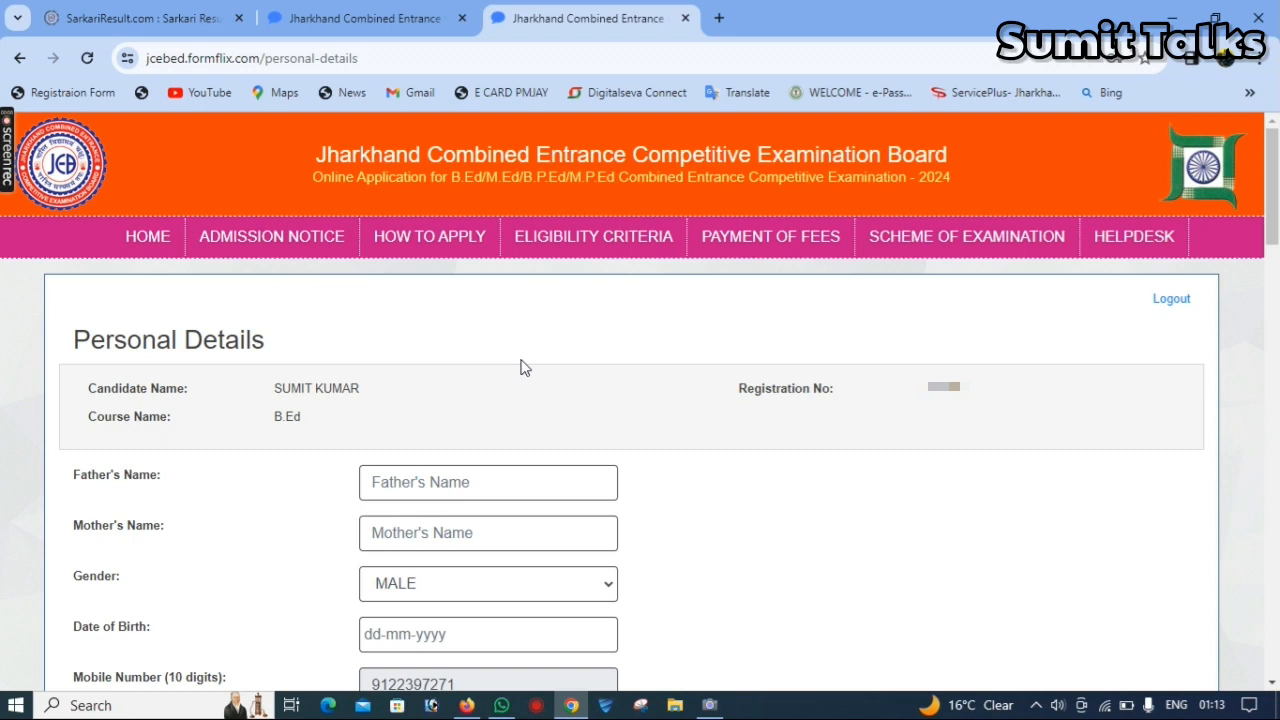
- Go through the father's and mother's name fields of the personal details and choose the applicant's gender
click(449, 482)
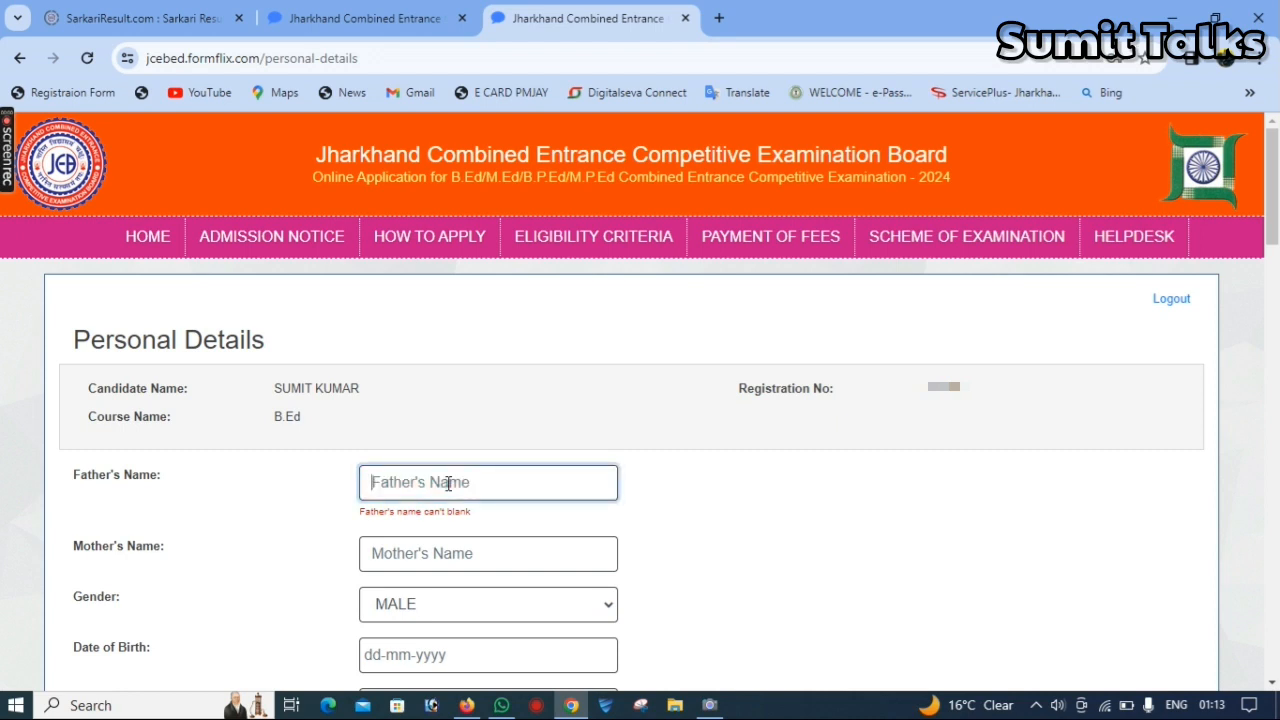
click(447, 550)
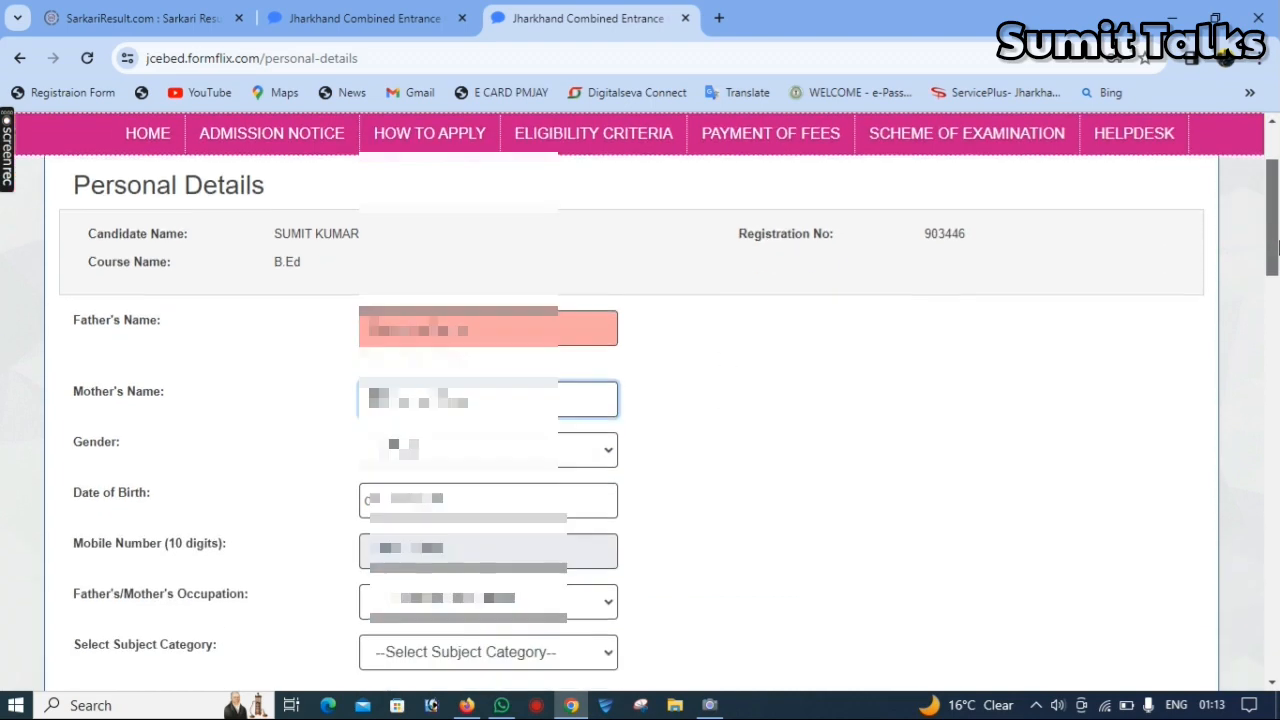
scroll(1278, 300, down, 3)
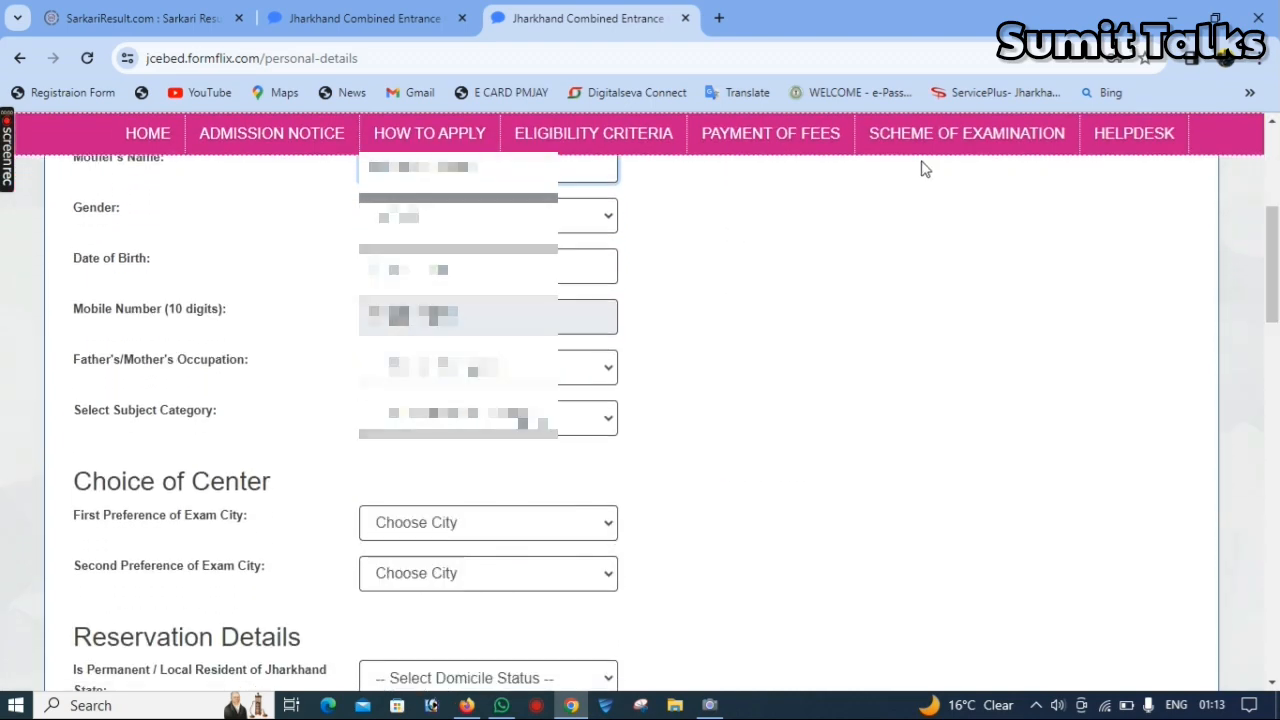
click(485, 218)
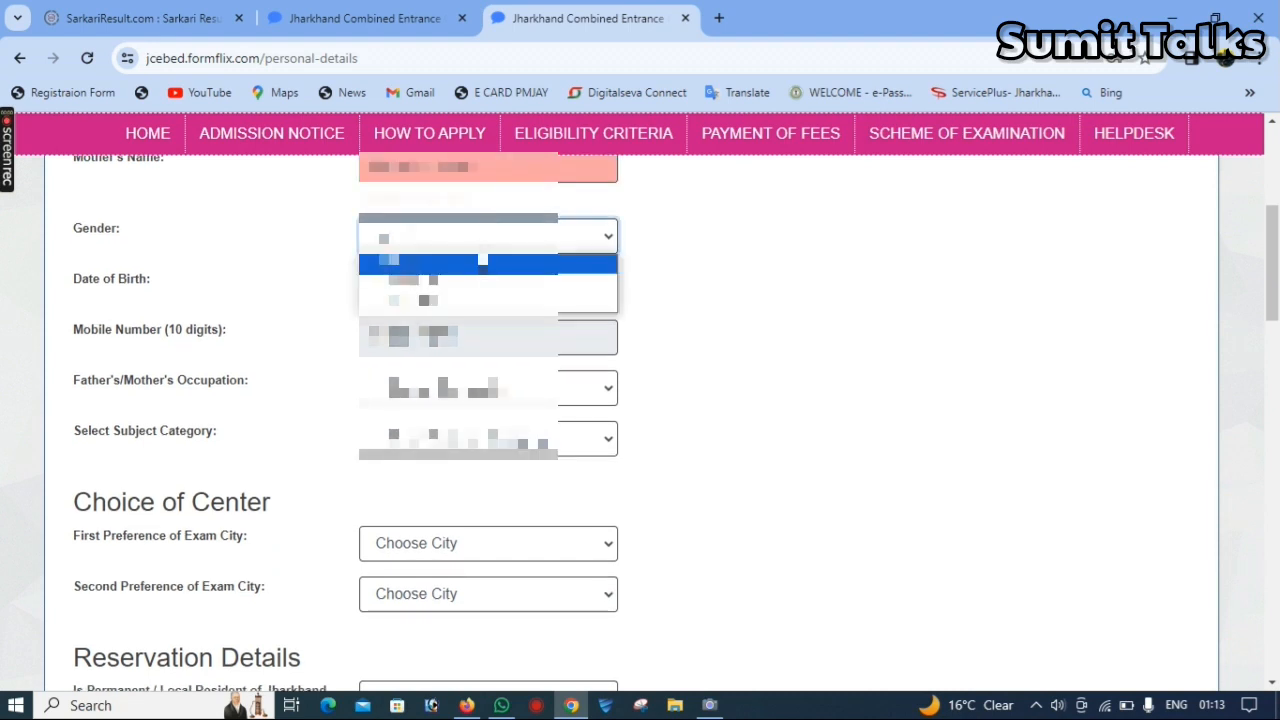
click(483, 262)
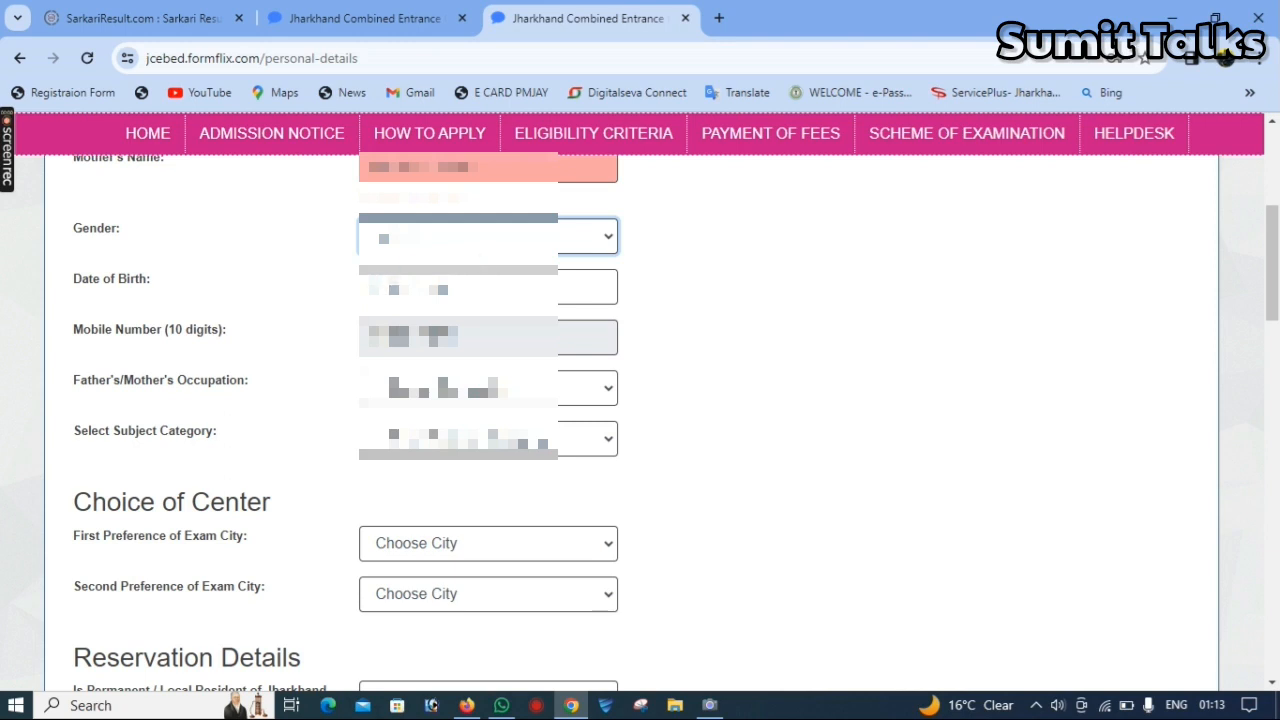
- Pick the applicant's date of birth in the calendar, going back to the birth year
click(424, 288)
click(424, 325)
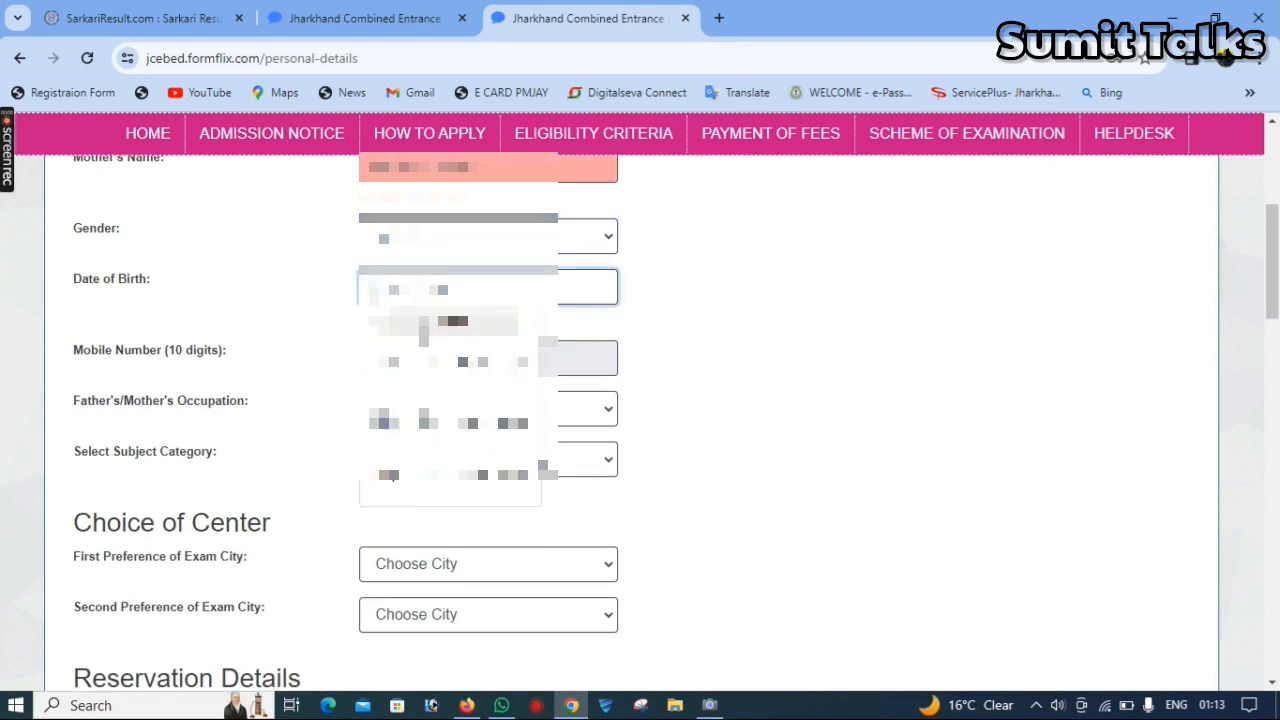
click(374, 325)
click(374, 325)
click(374, 325)
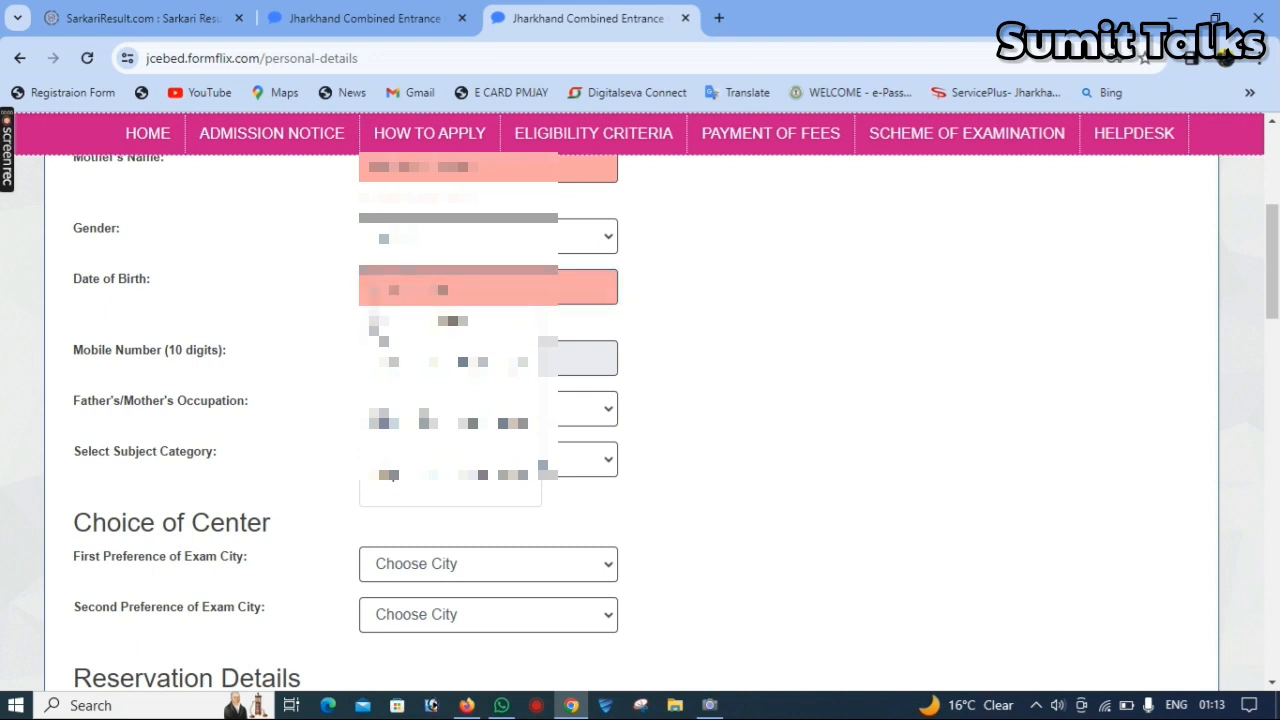
click(374, 325)
click(374, 325)
click(374, 325)
click(374, 325)
click(374, 325)
click(374, 325)
click(374, 325)
click(374, 325)
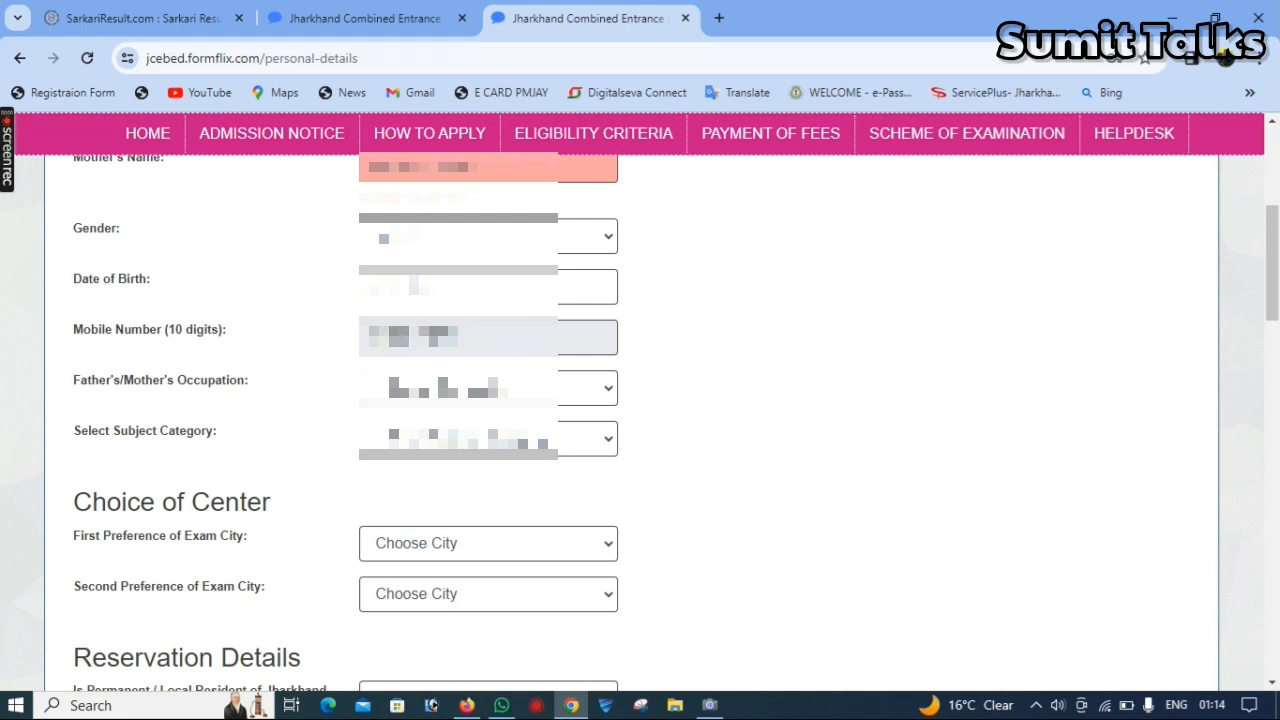
- Set the father's/mother's occupation to Self Employed
scroll(974, 323, down, 2)
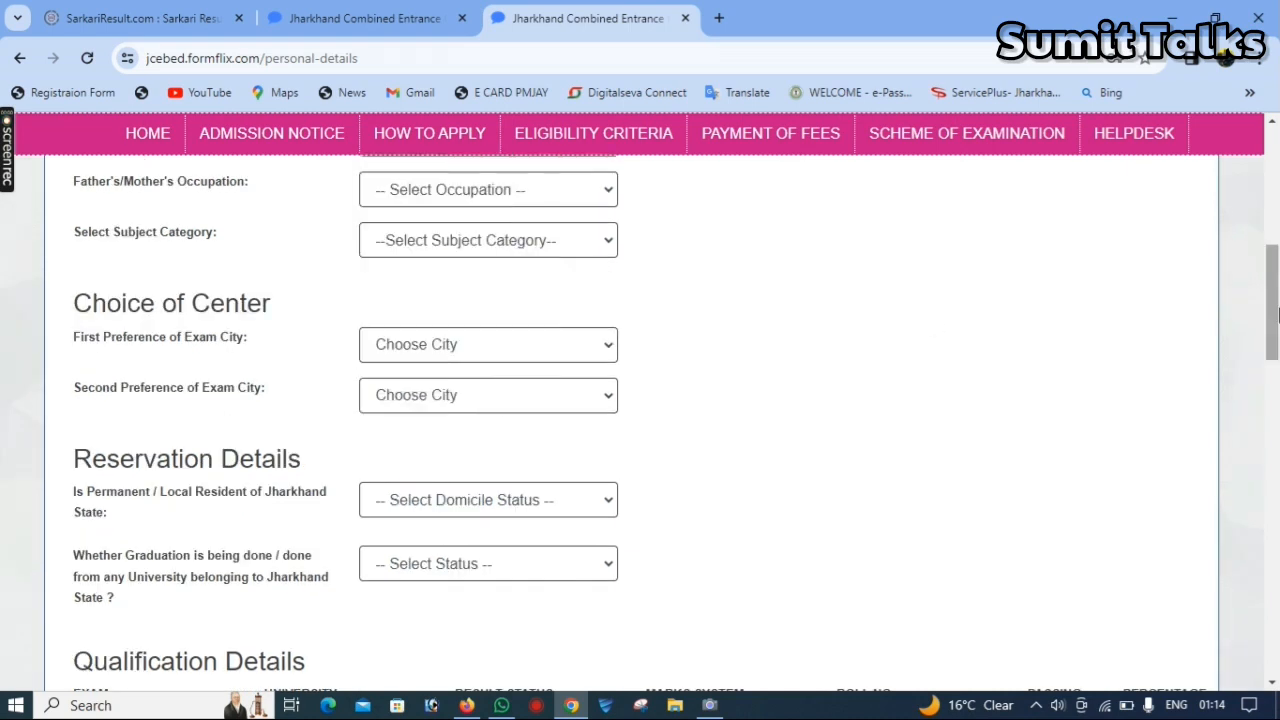
click(395, 204)
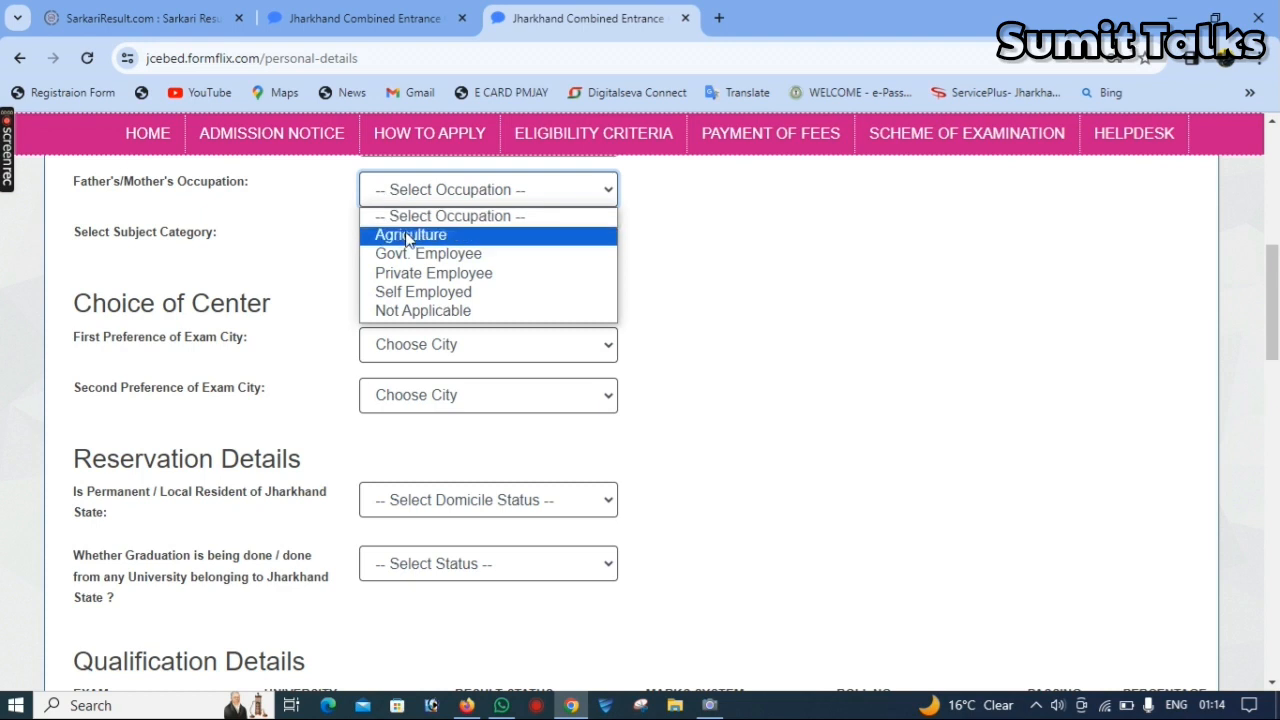
click(432, 292)
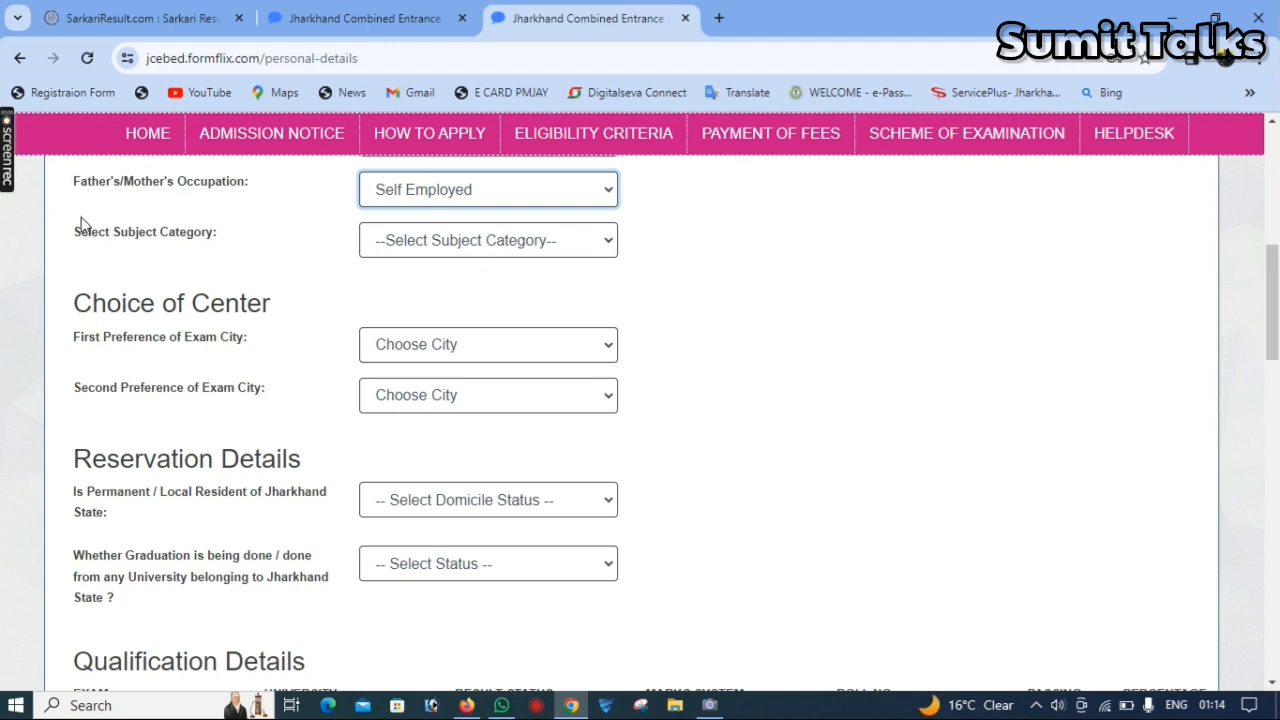
- Go through the available subject categories and select Humanities
click(463, 250)
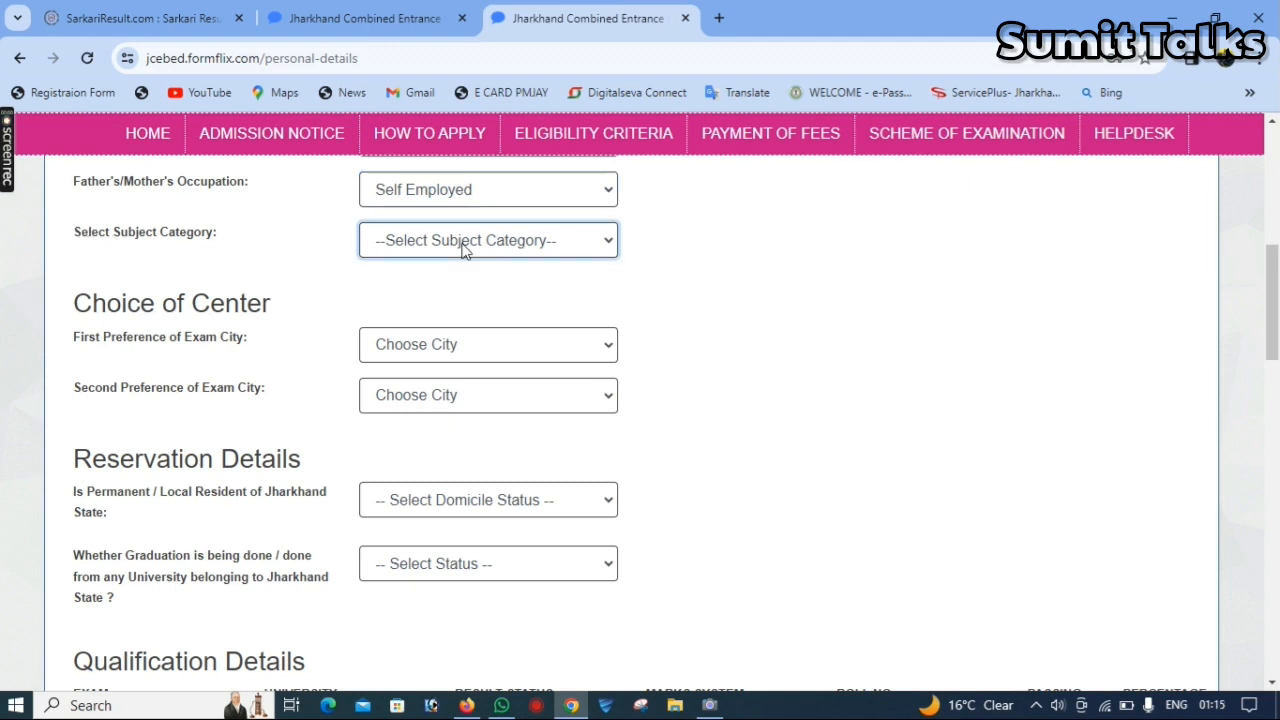
click(463, 250)
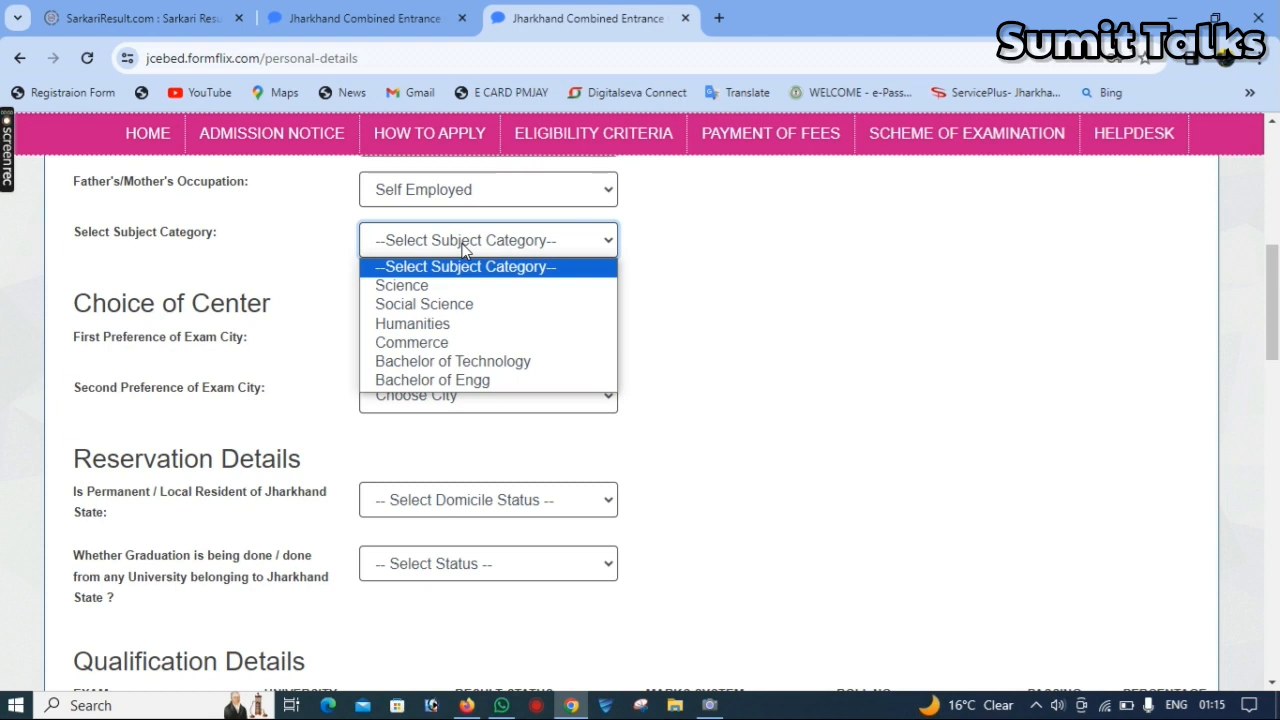
key(Down)
key(Down)
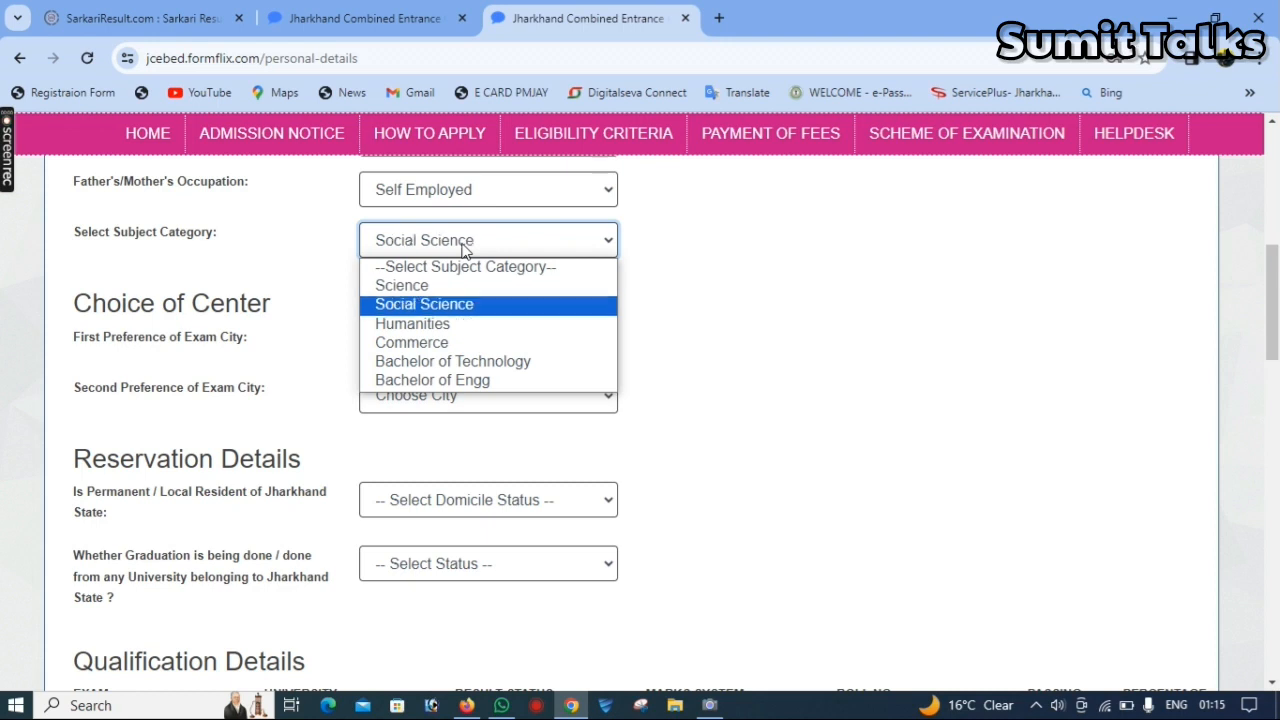
key(Down)
key(Down)
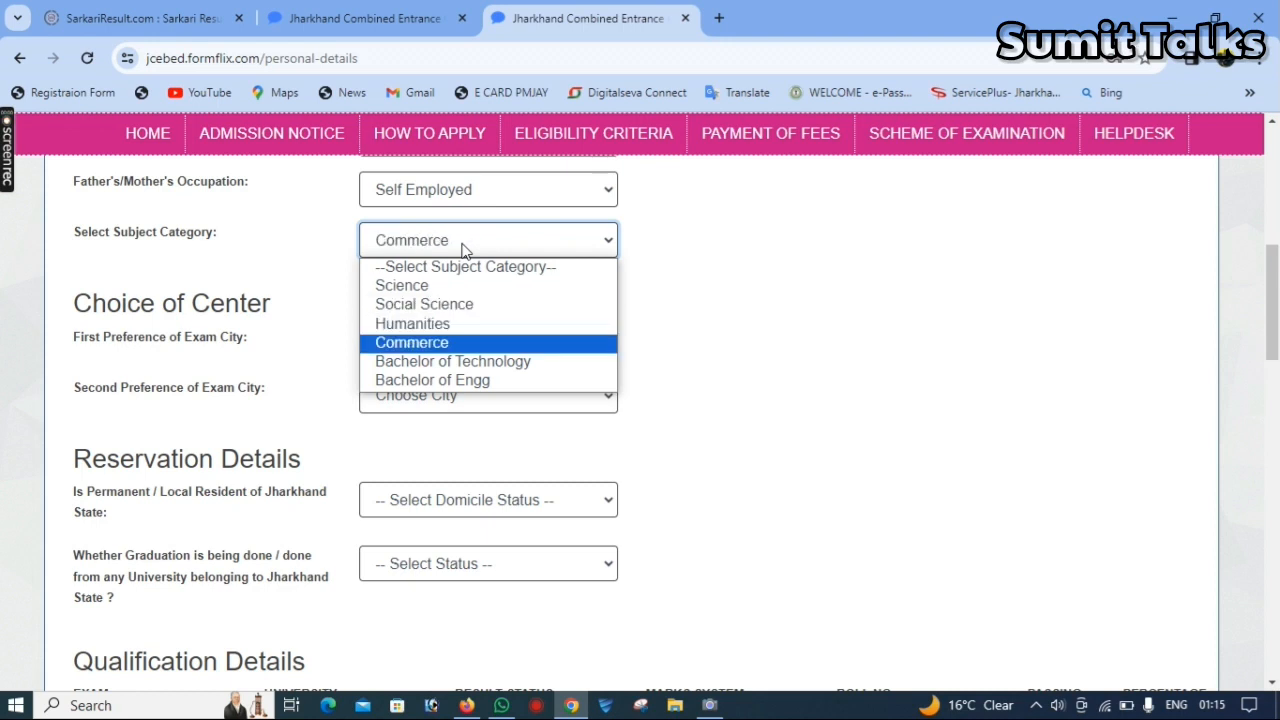
key(Down)
key(Down)
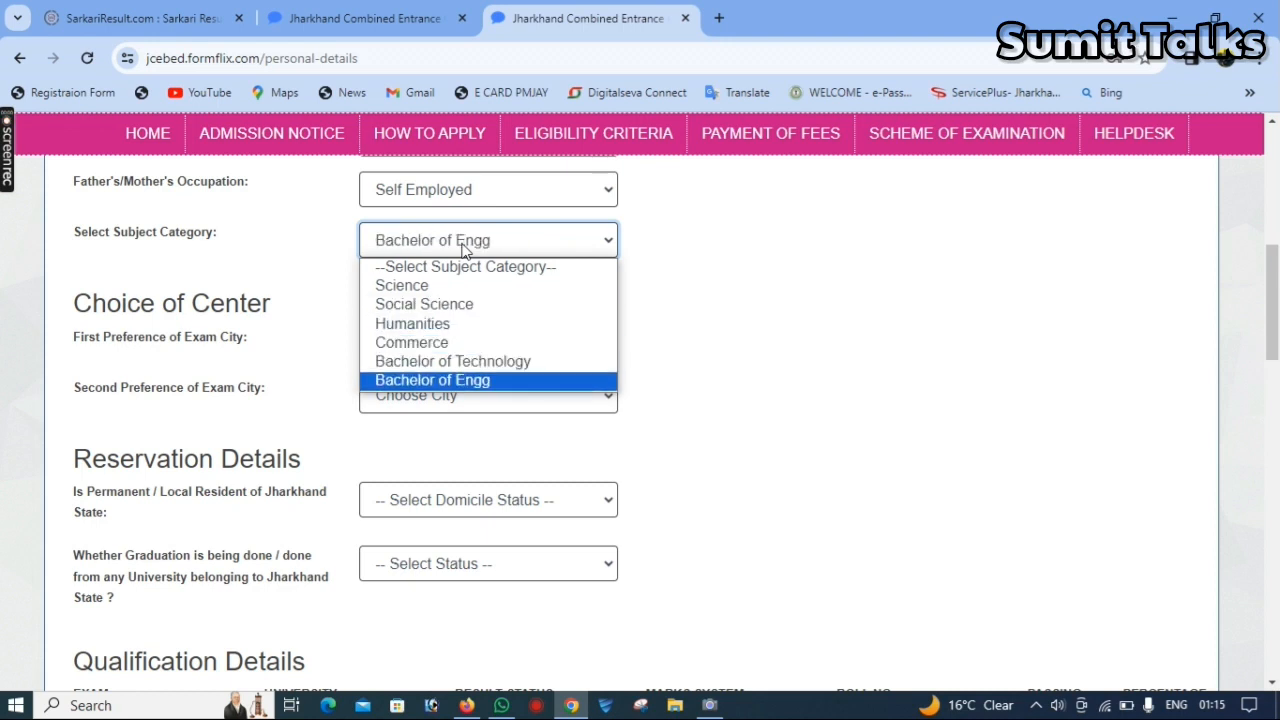
key(Up)
key(Up)
key(Up)
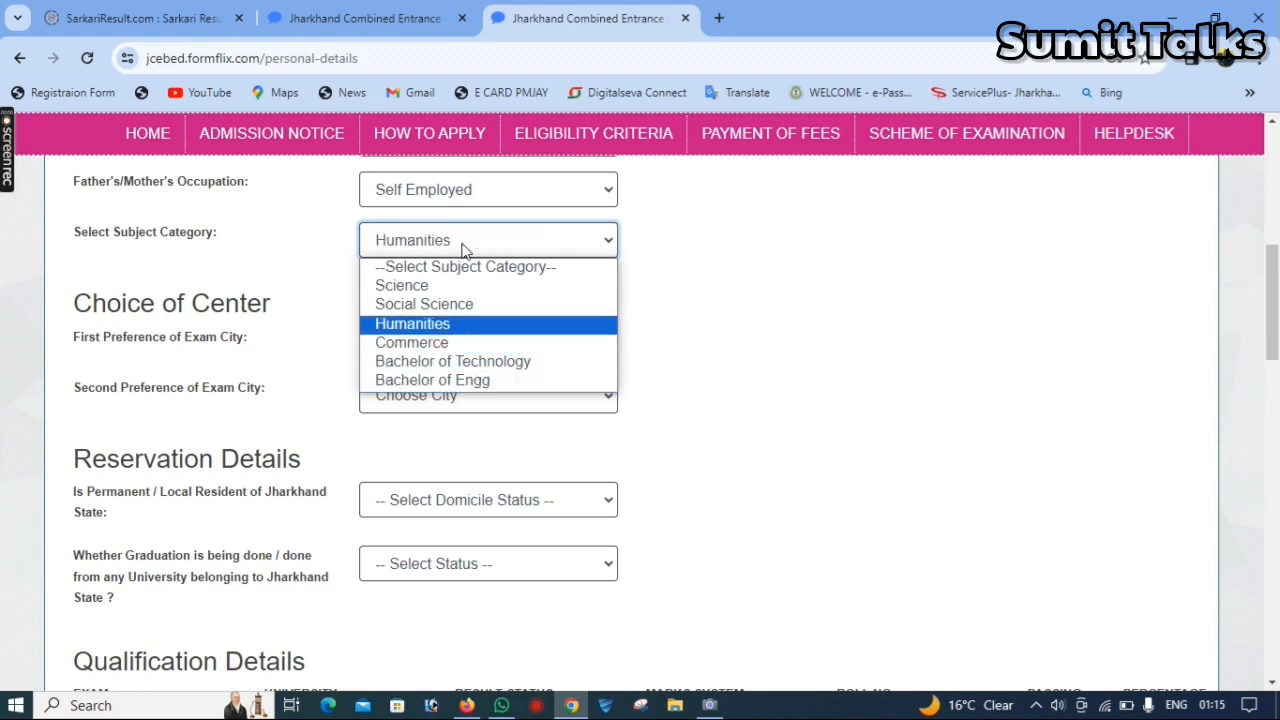
key(Return)
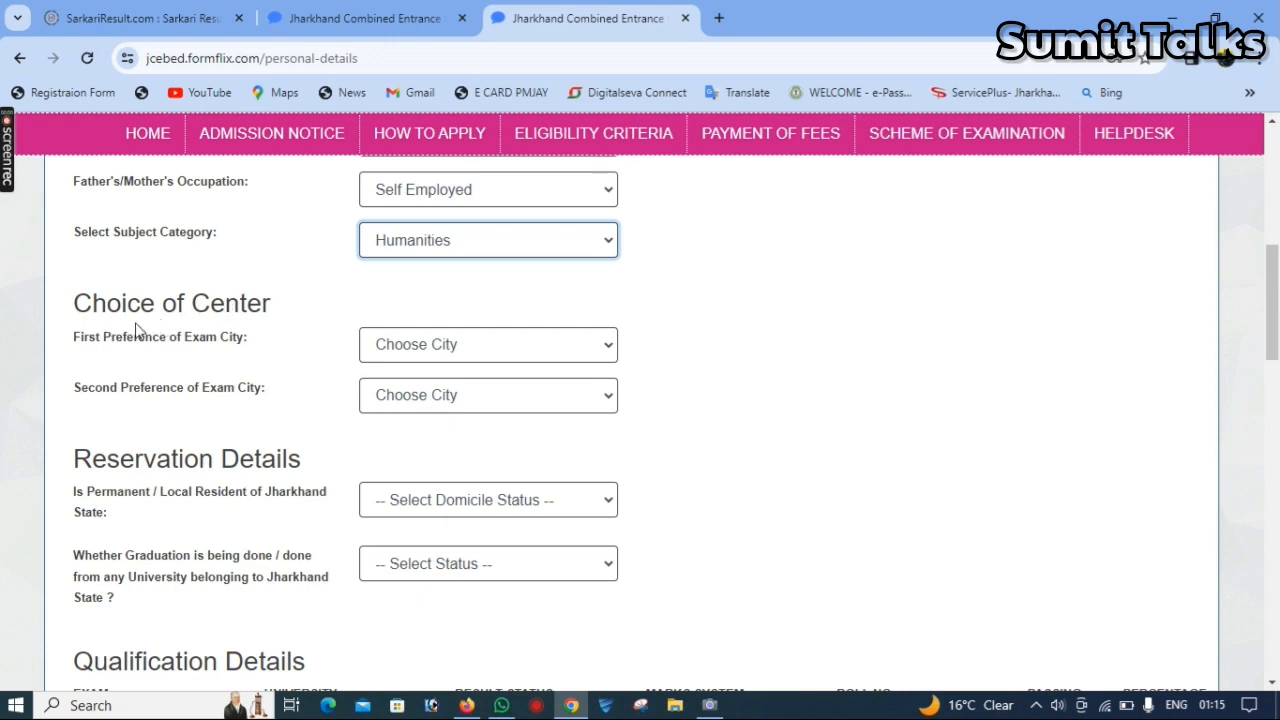
- Choose PALAMU as the first preference of exam city
click(518, 347)
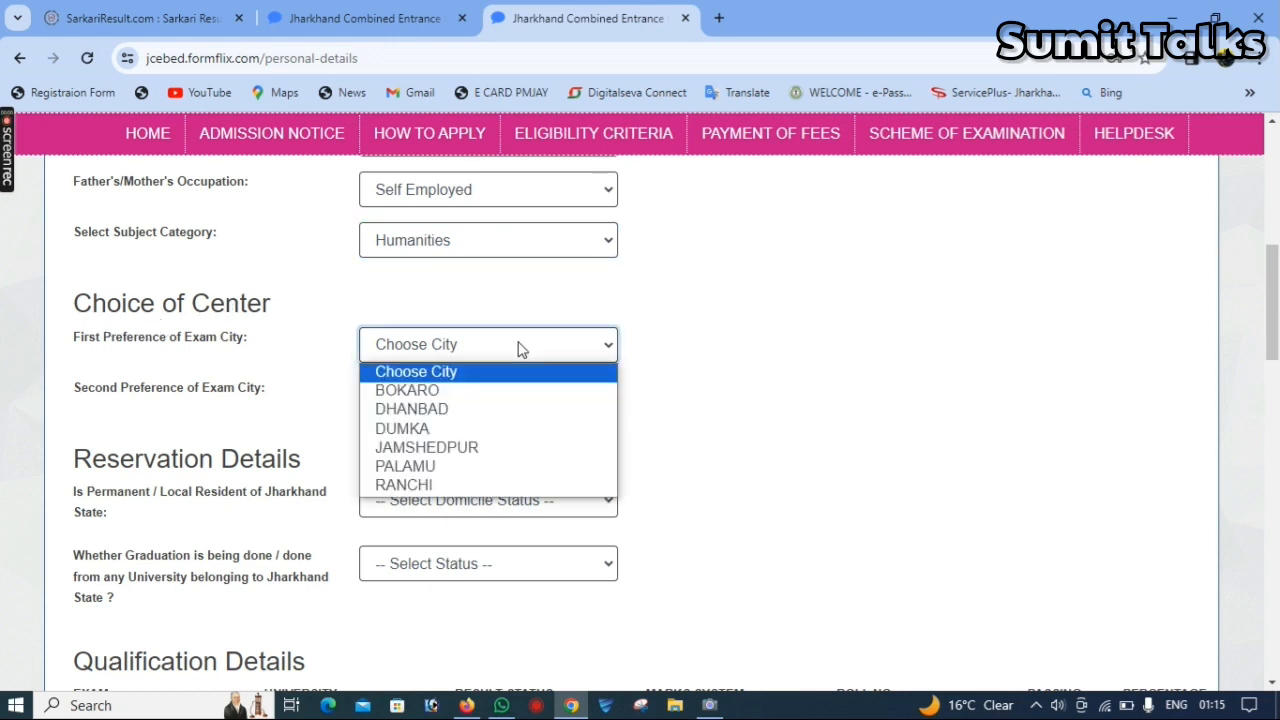
click(500, 468)
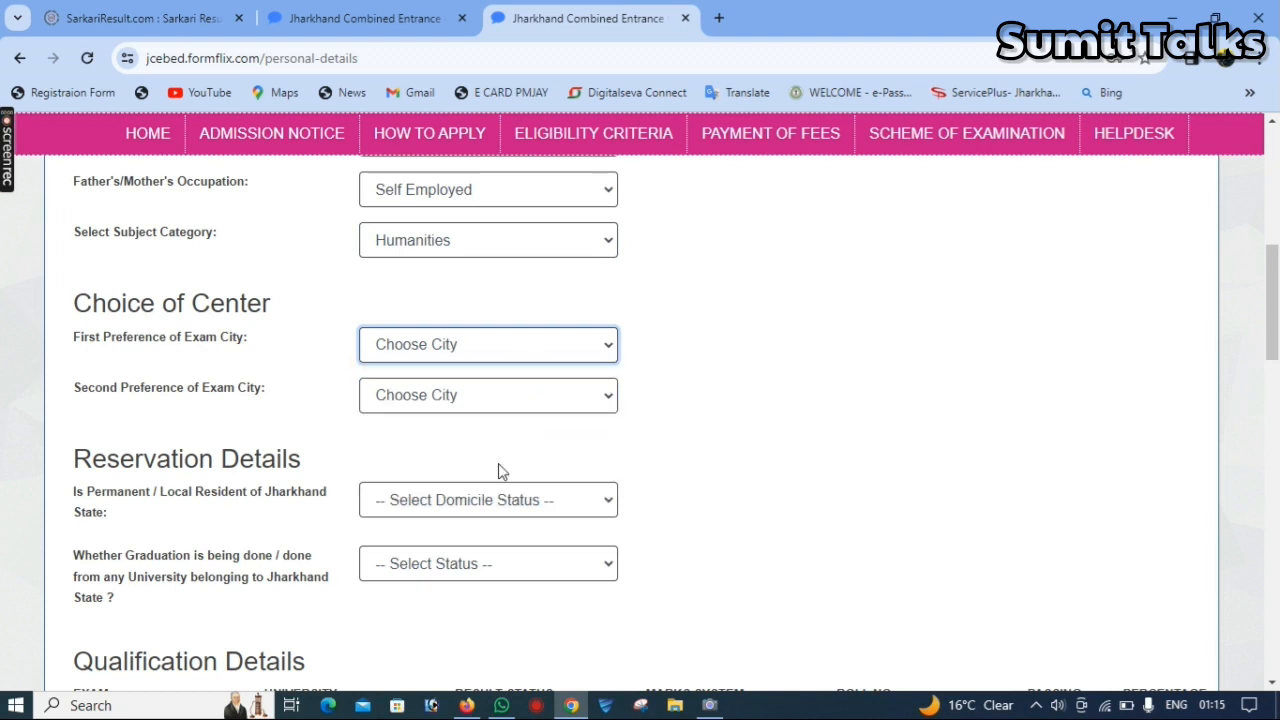
- Choose RANCHI as the second preference of exam city and answer YES to being a permanent/local resident of Jharkhand State
click(453, 400)
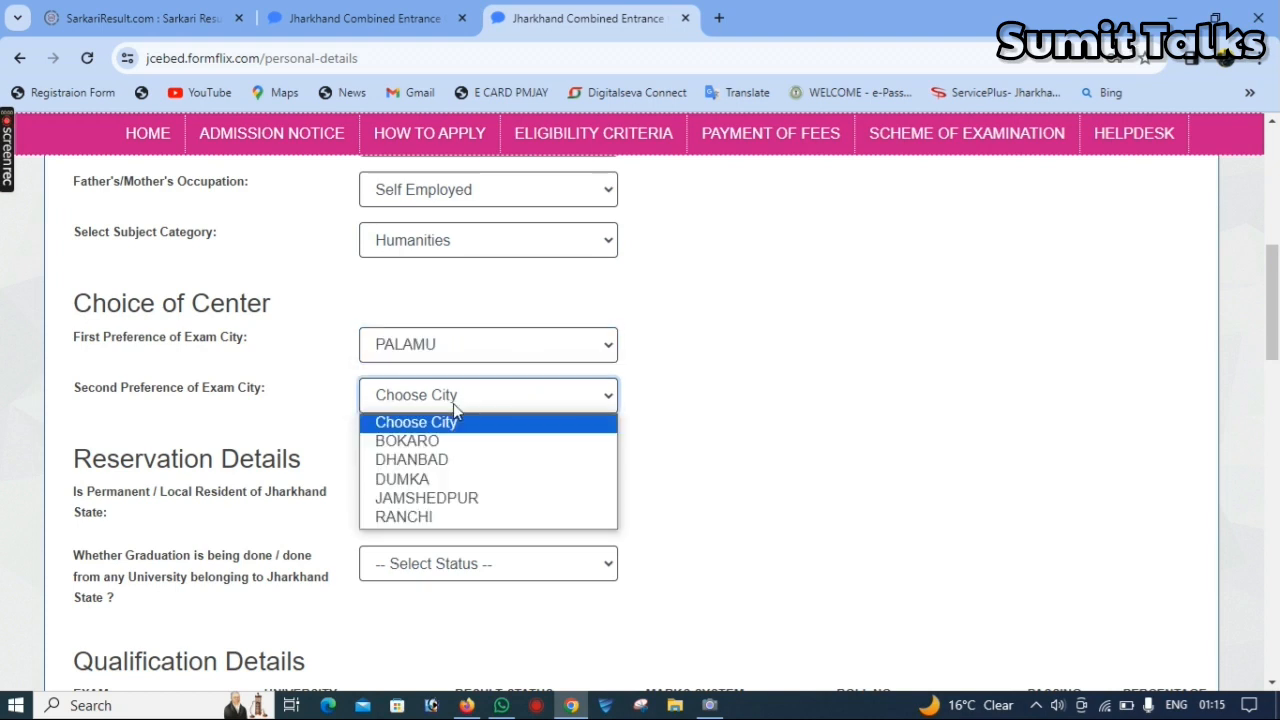
click(453, 518)
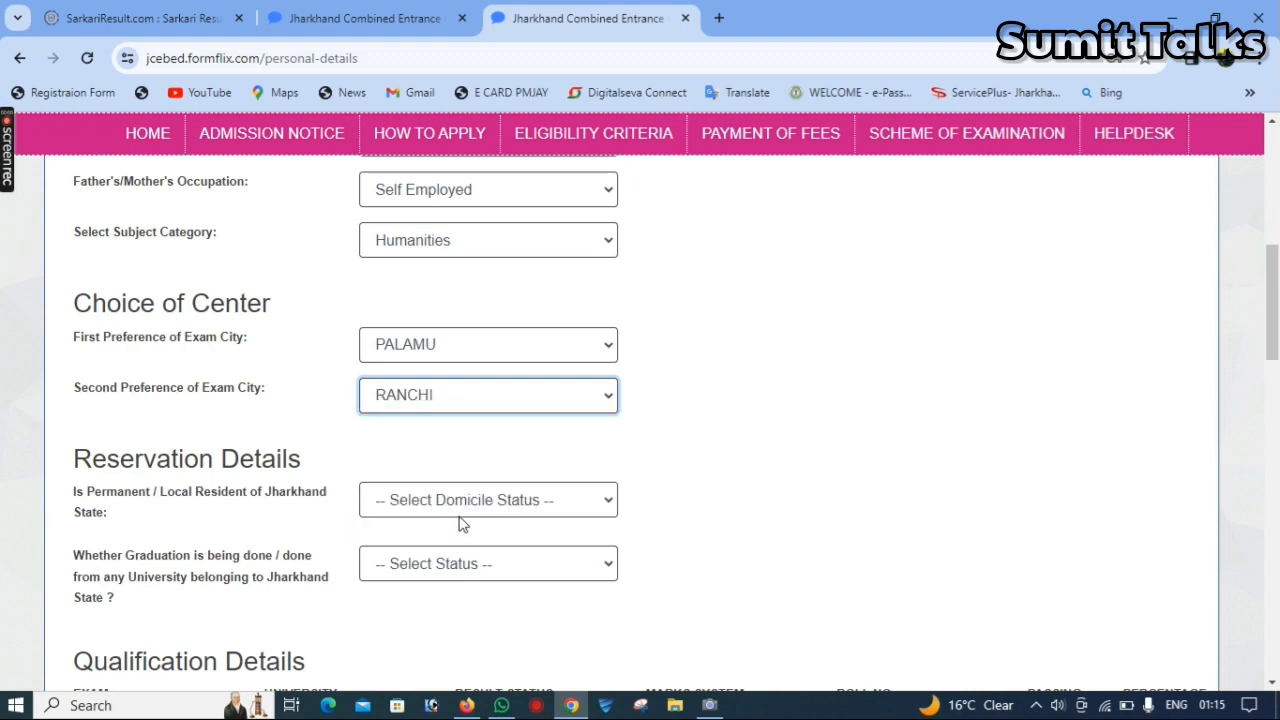
drag(1273, 340, 1273, 395)
click(460, 240)
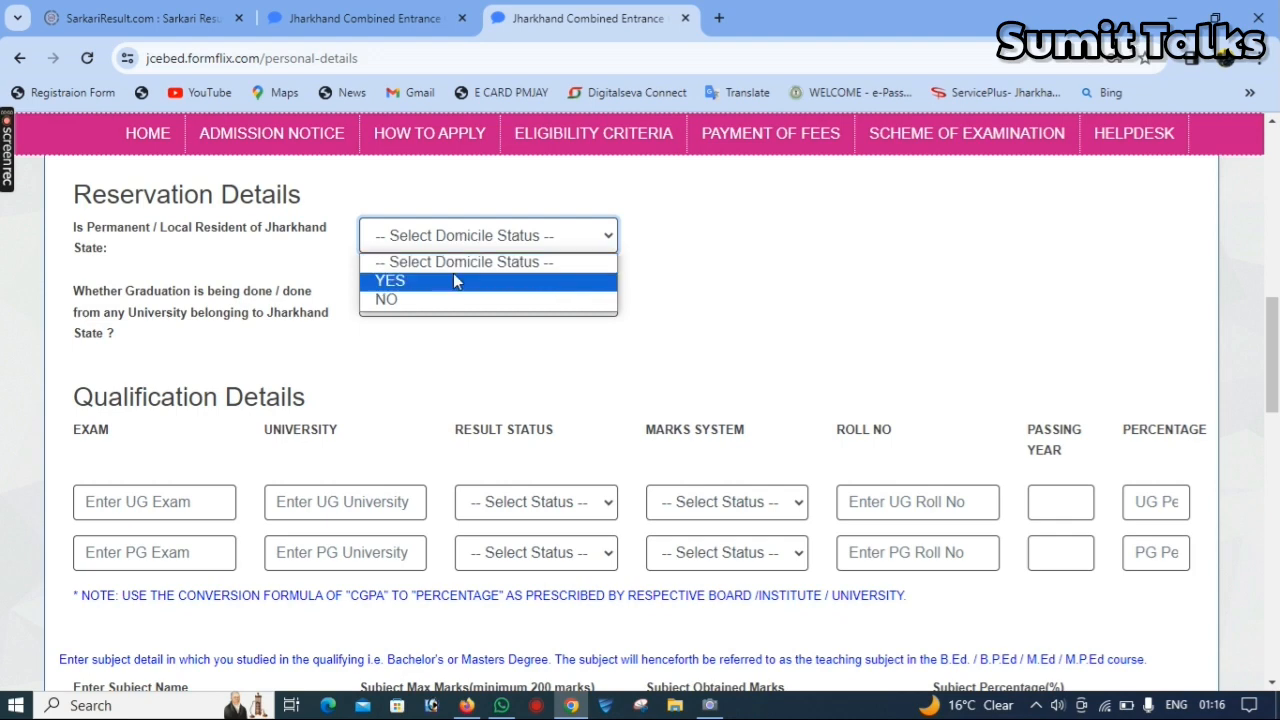
click(453, 276)
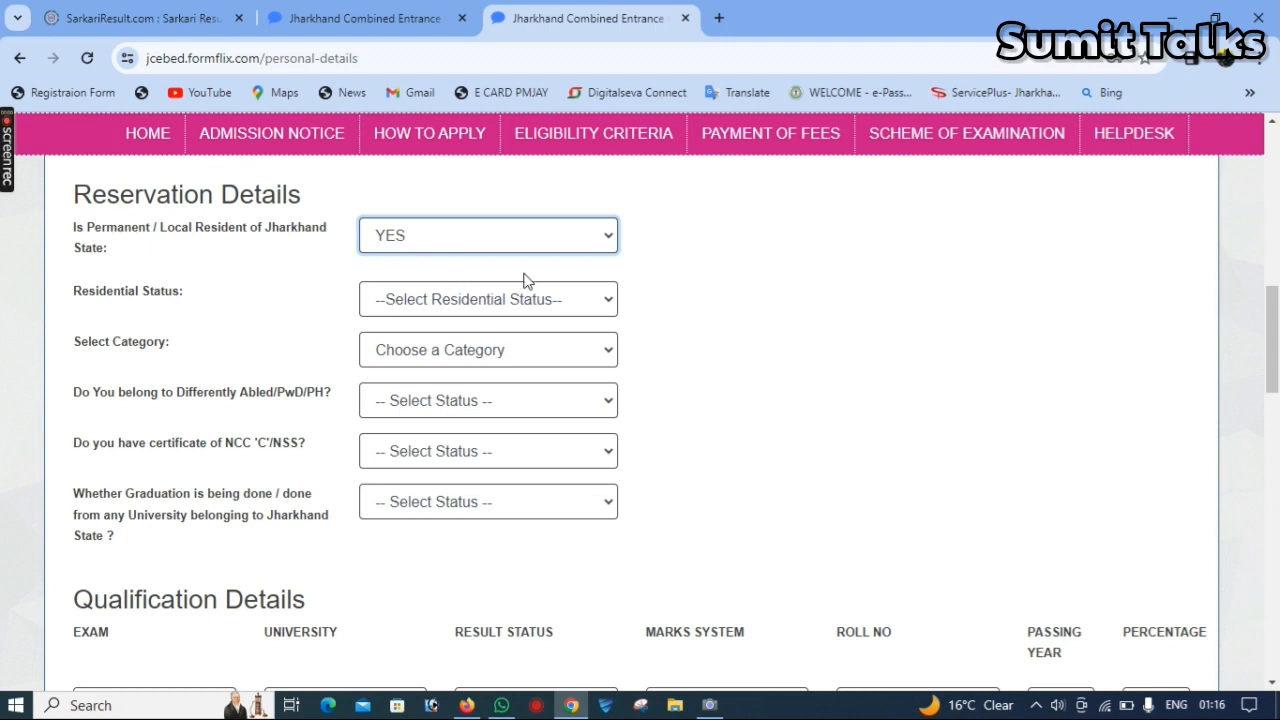
- Set the residential status to Permanent Resident of Jharkhand State and the category to BC-I
click(485, 300)
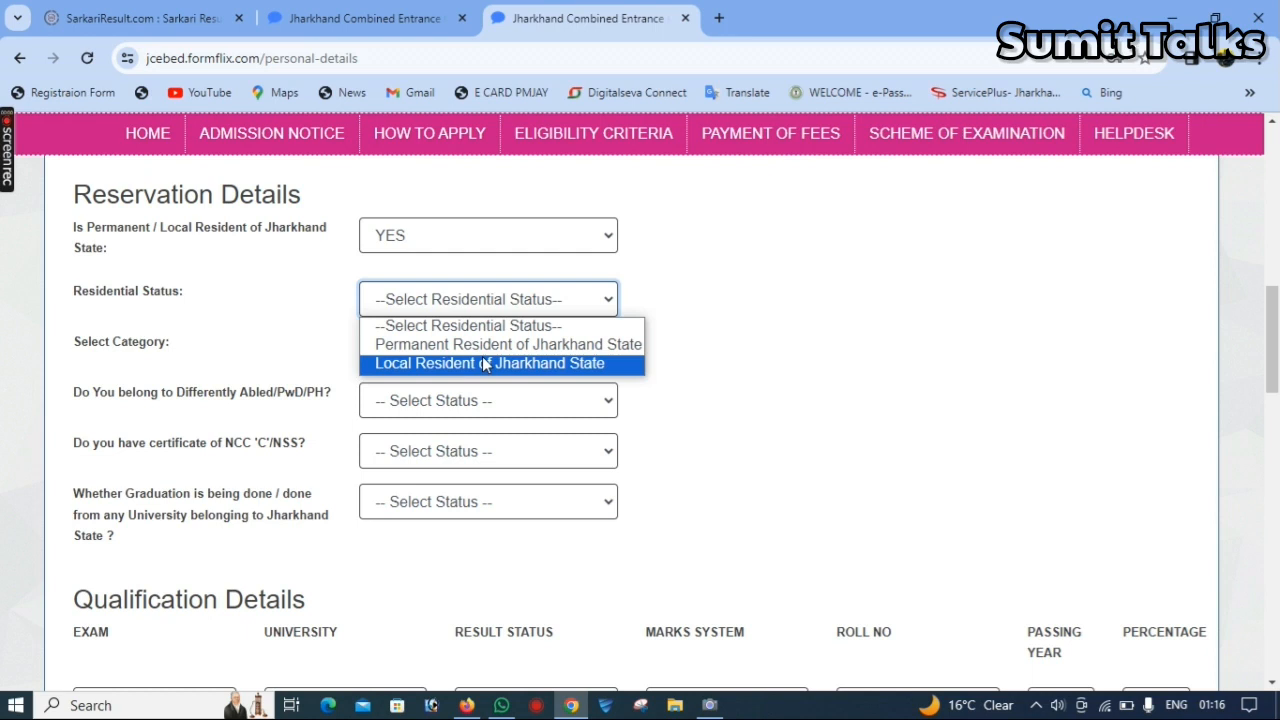
click(478, 345)
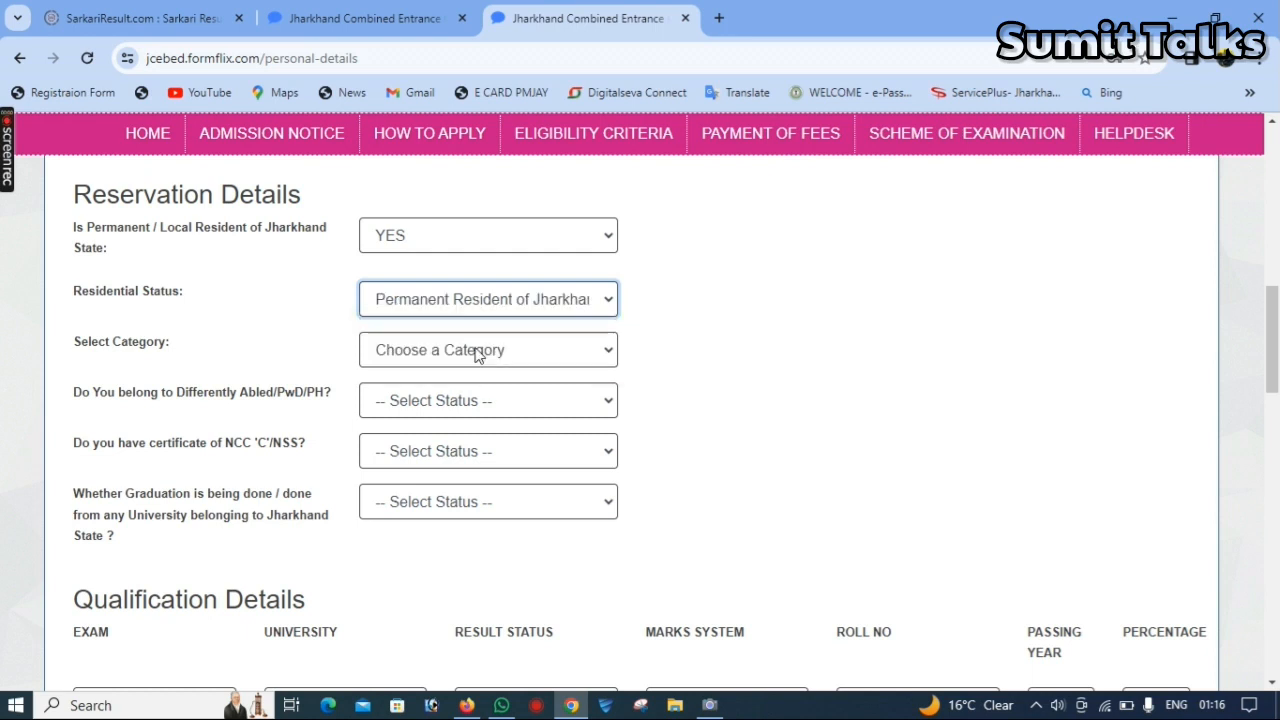
click(478, 352)
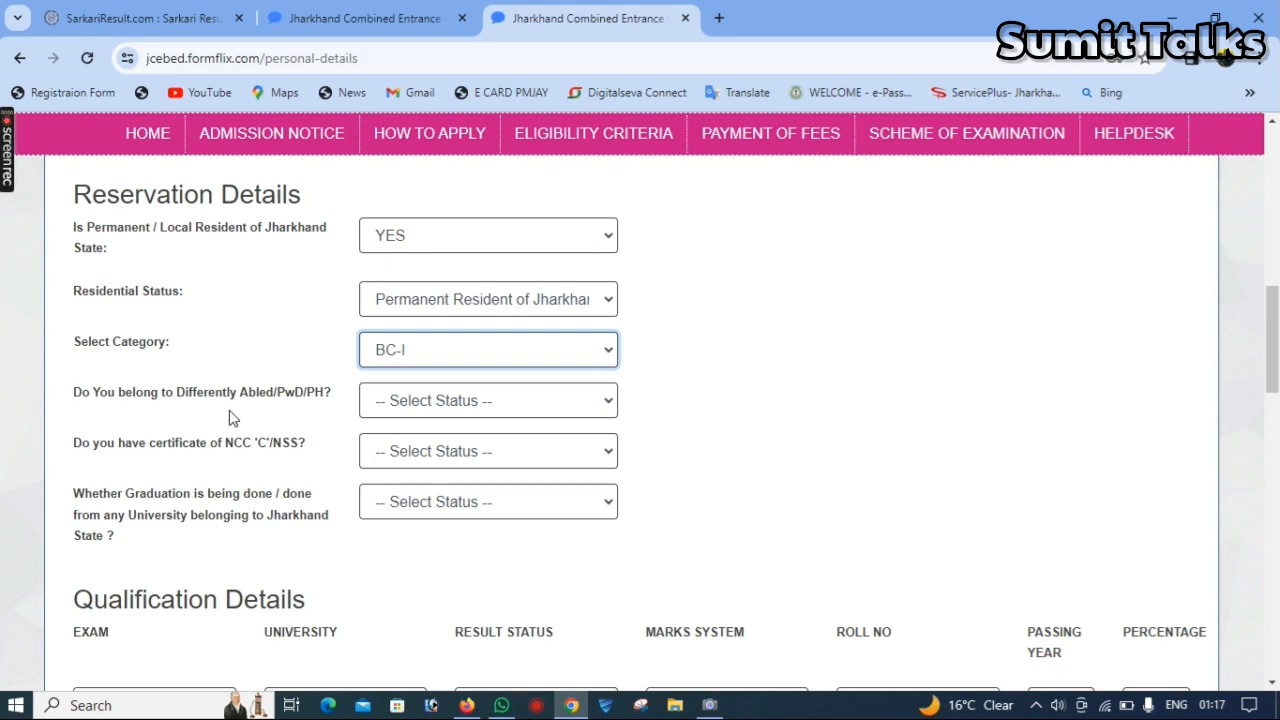
- Answer NO to the Differently Abled and NCC 'C'/NSS questions, and YES to graduation from a university belonging to Jharkhand State
click(445, 401)
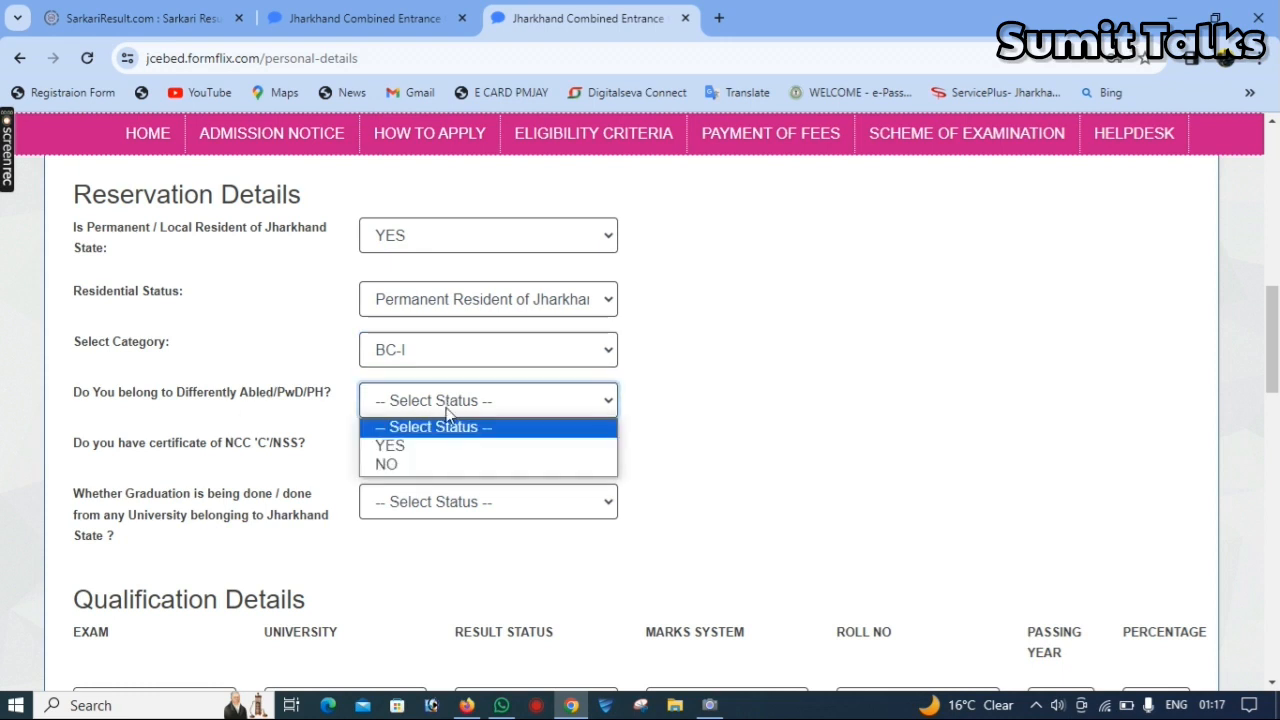
click(443, 465)
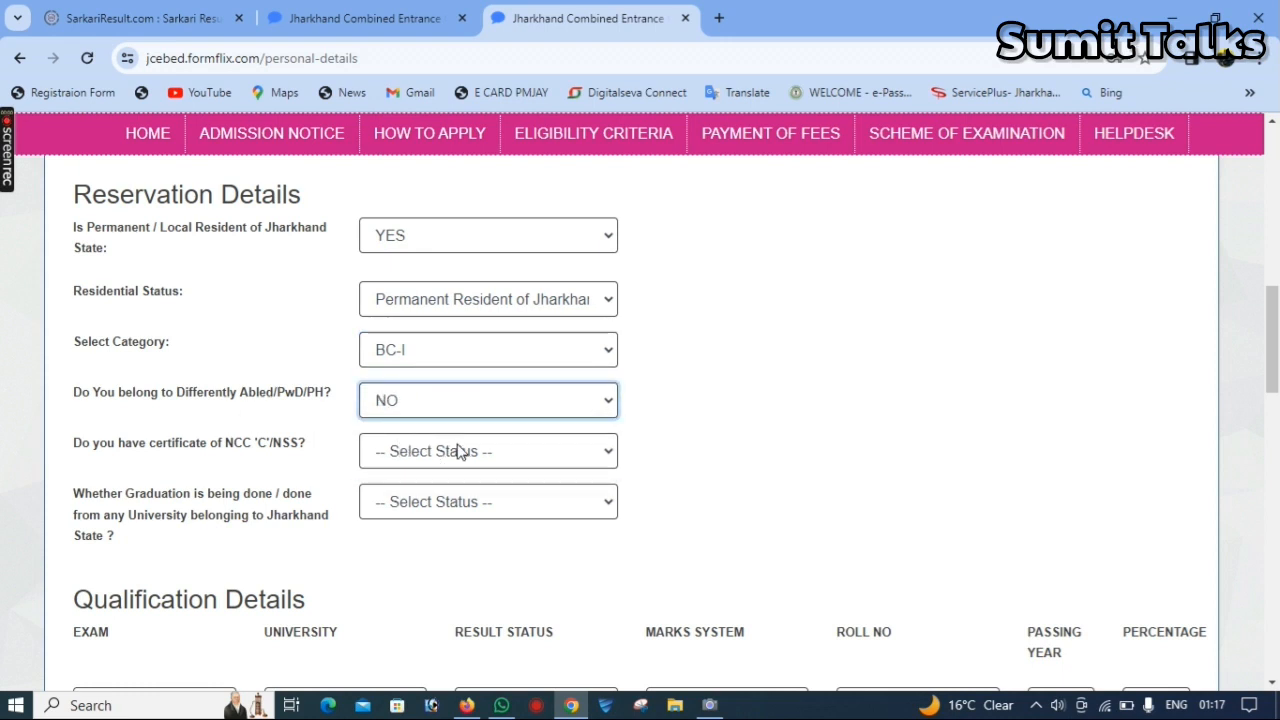
click(458, 452)
click(436, 512)
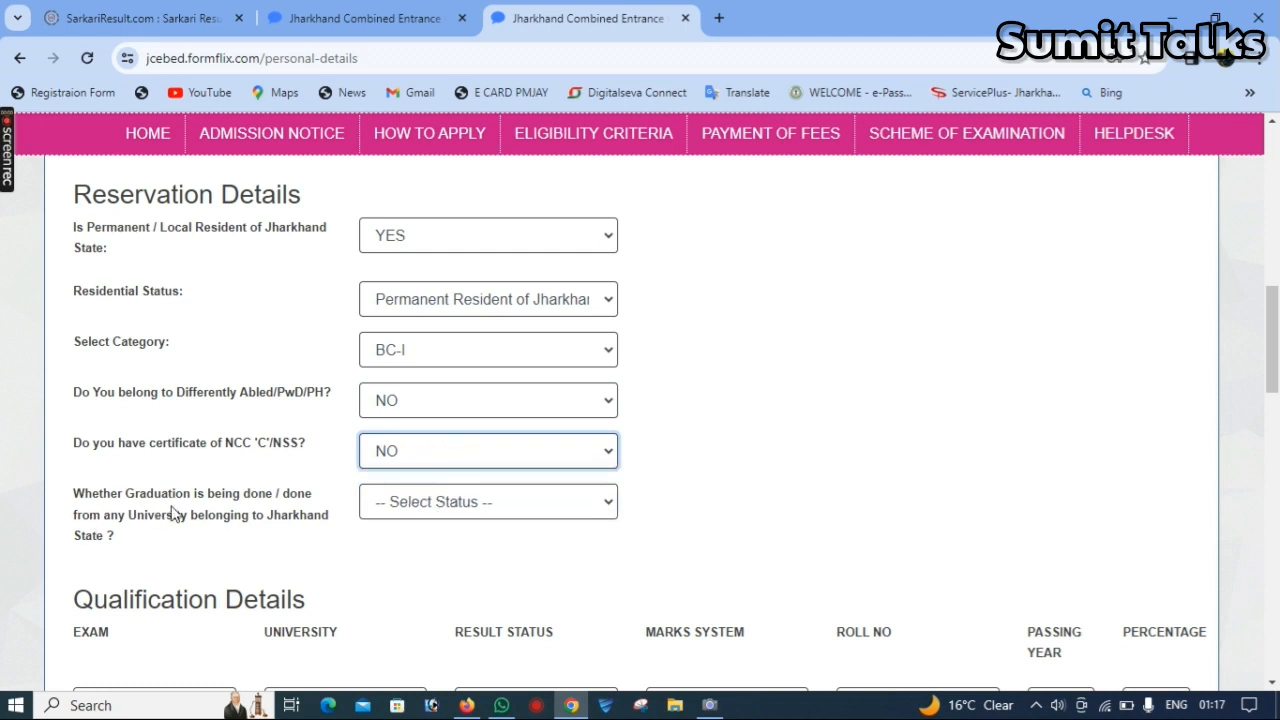
click(465, 507)
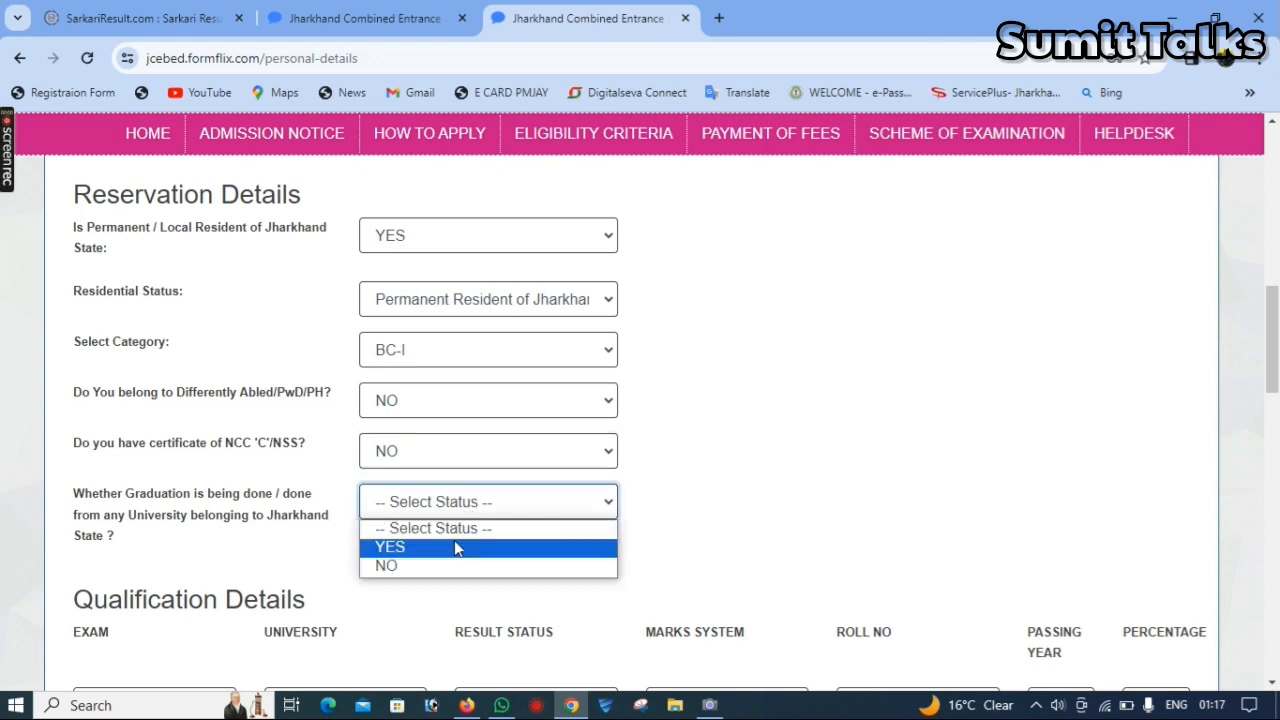
click(454, 544)
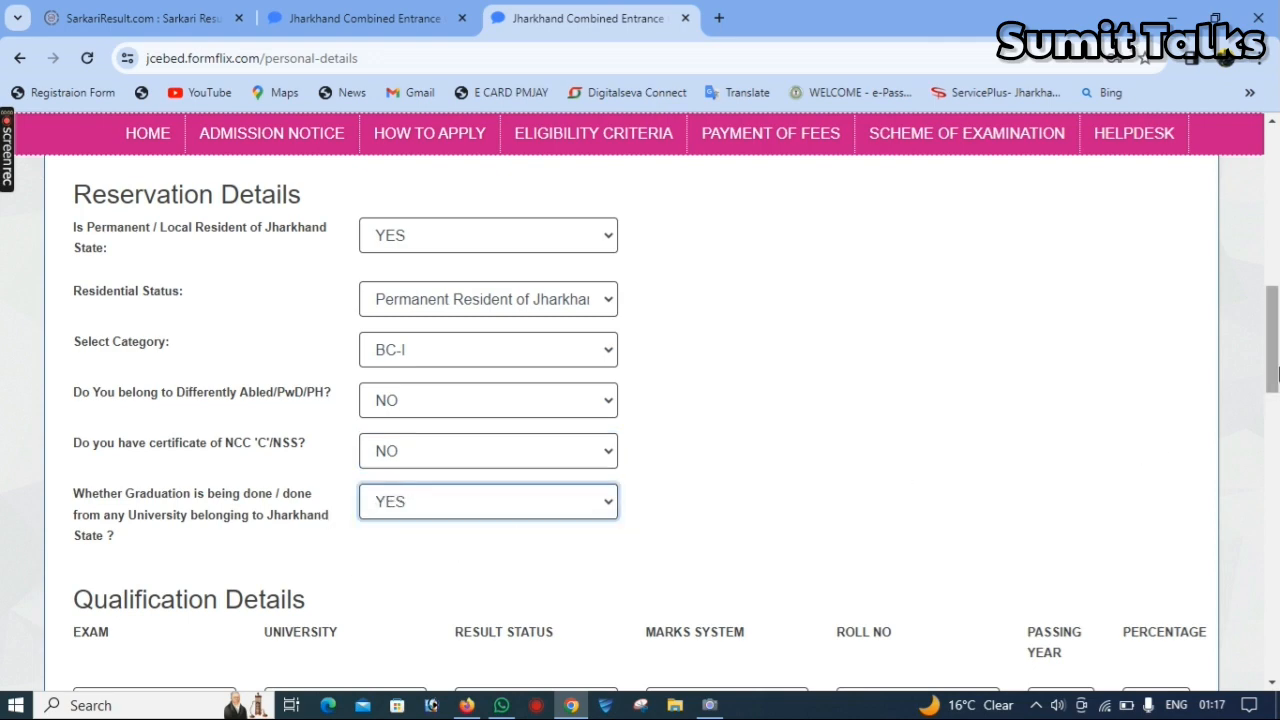
- In the qualification details, set the UG result status to Passed and the marks system to Percentage
drag(1272, 374, 1272, 455)
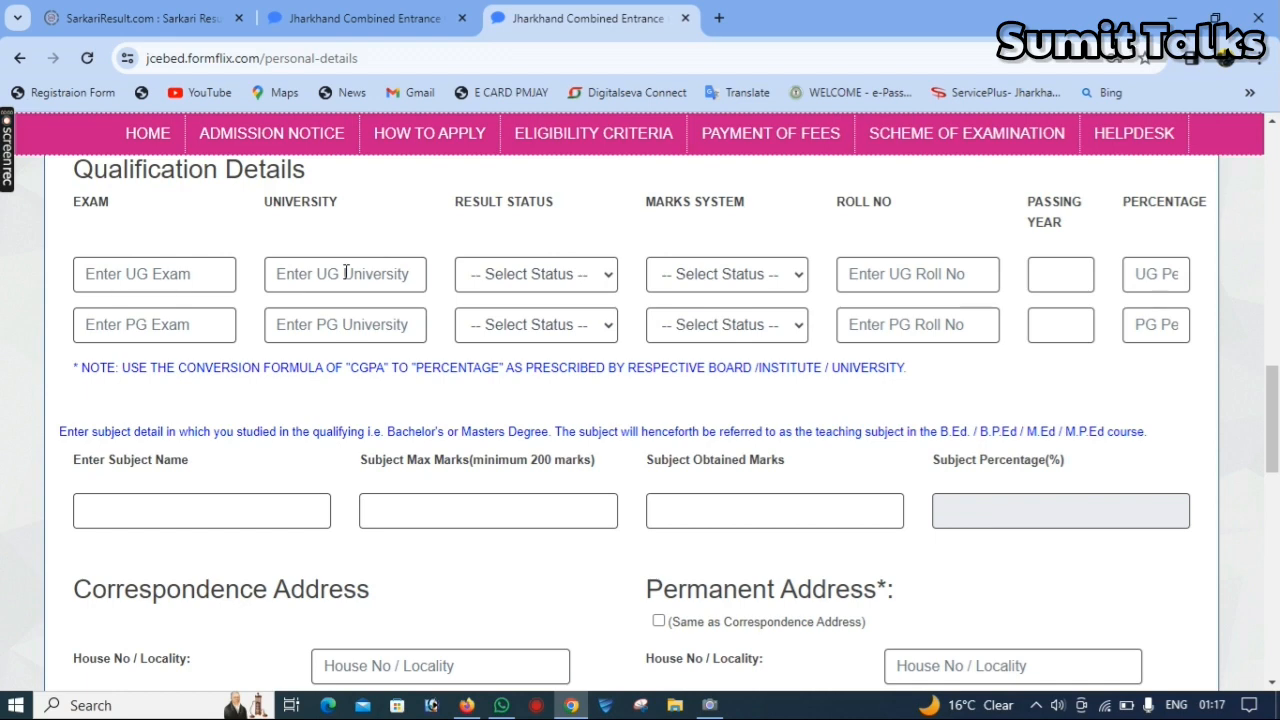
click(588, 274)
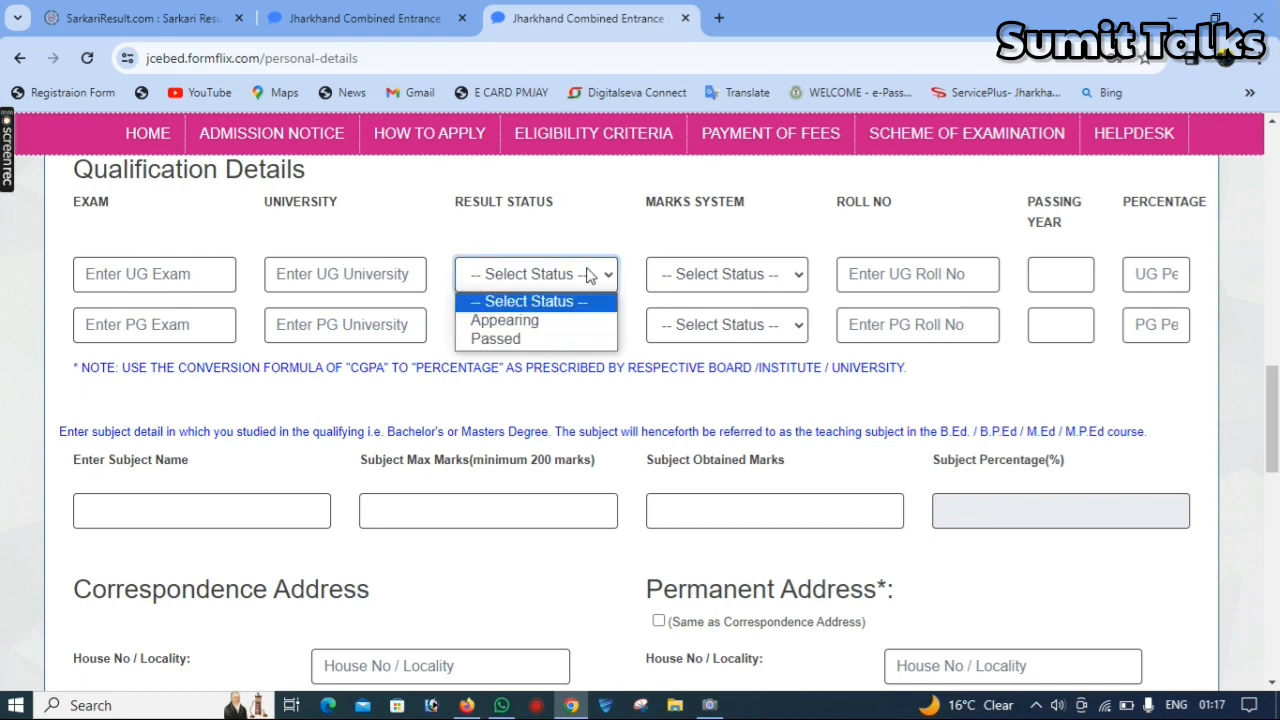
click(555, 340)
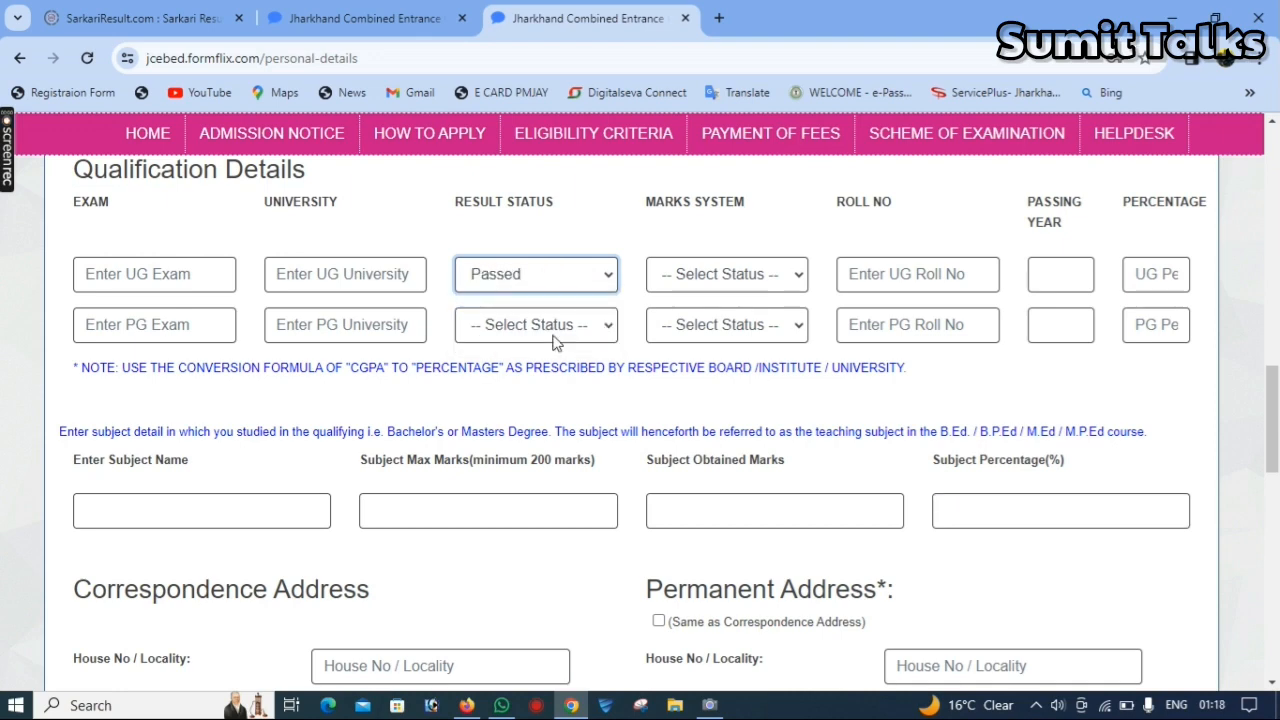
click(758, 274)
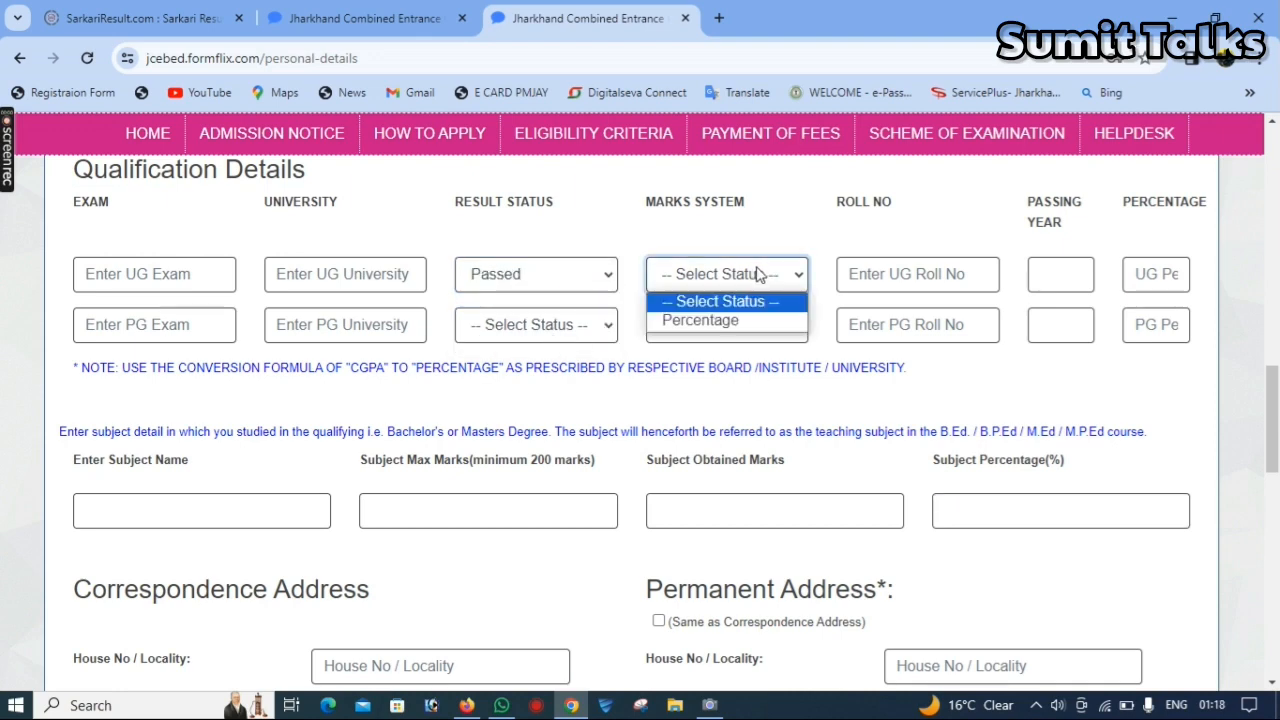
click(736, 321)
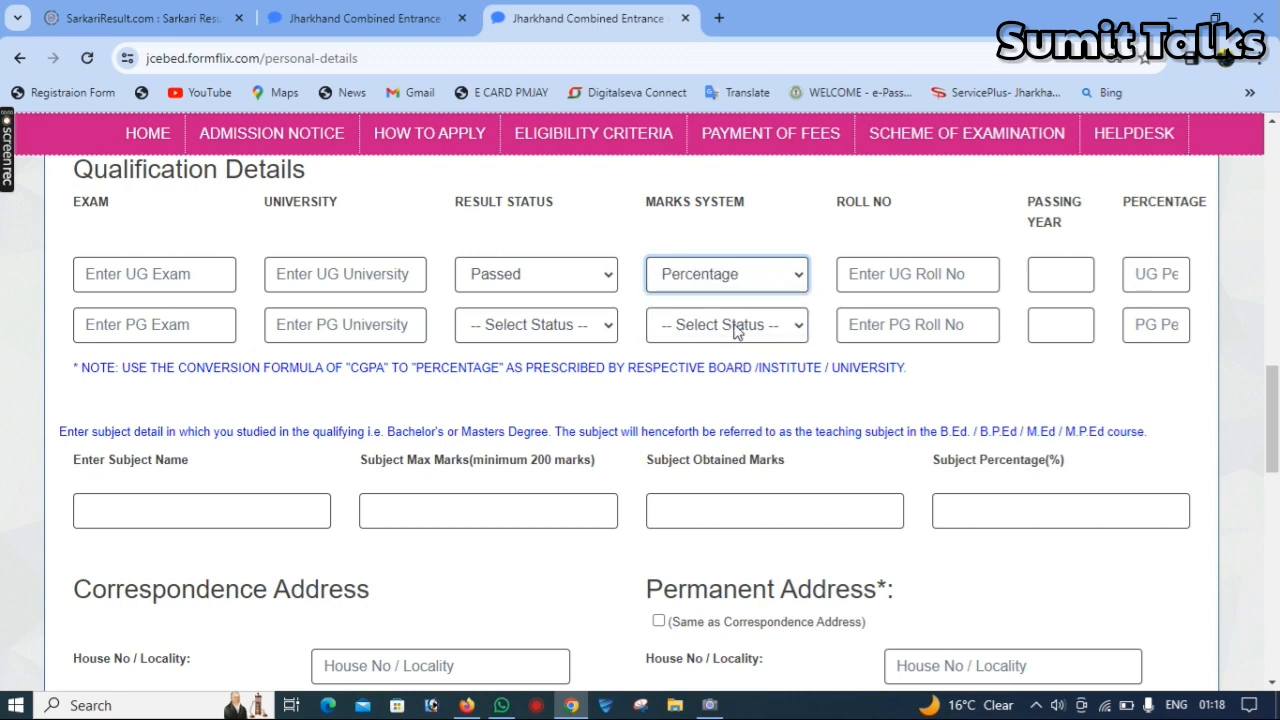
- Fill in the UG roll number, passing year 2021 and percentage 75
click(875, 280)
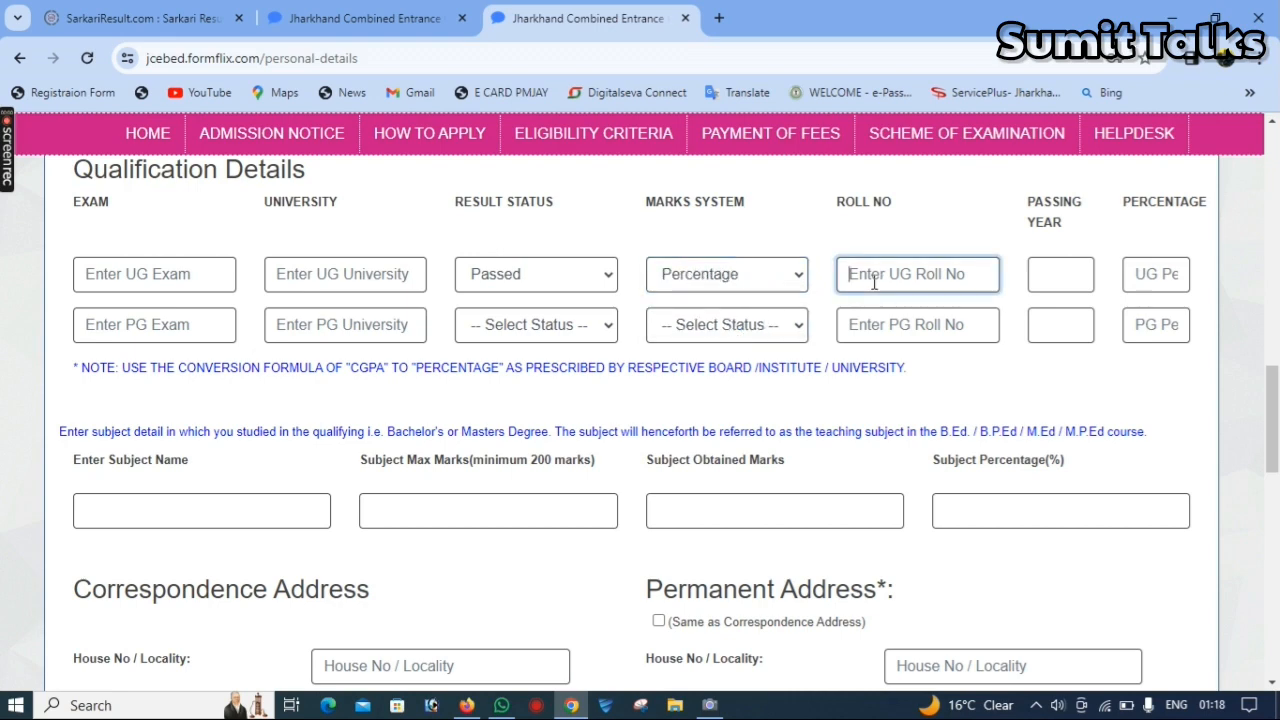
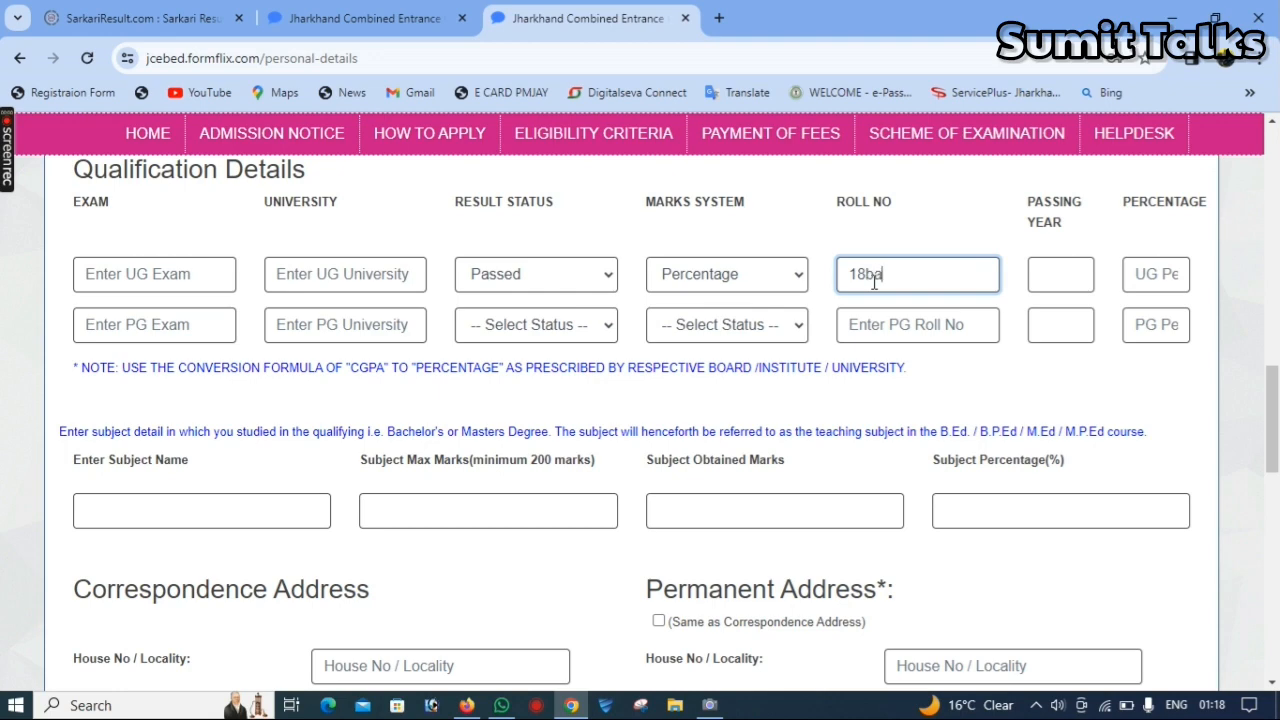
key(Tab)
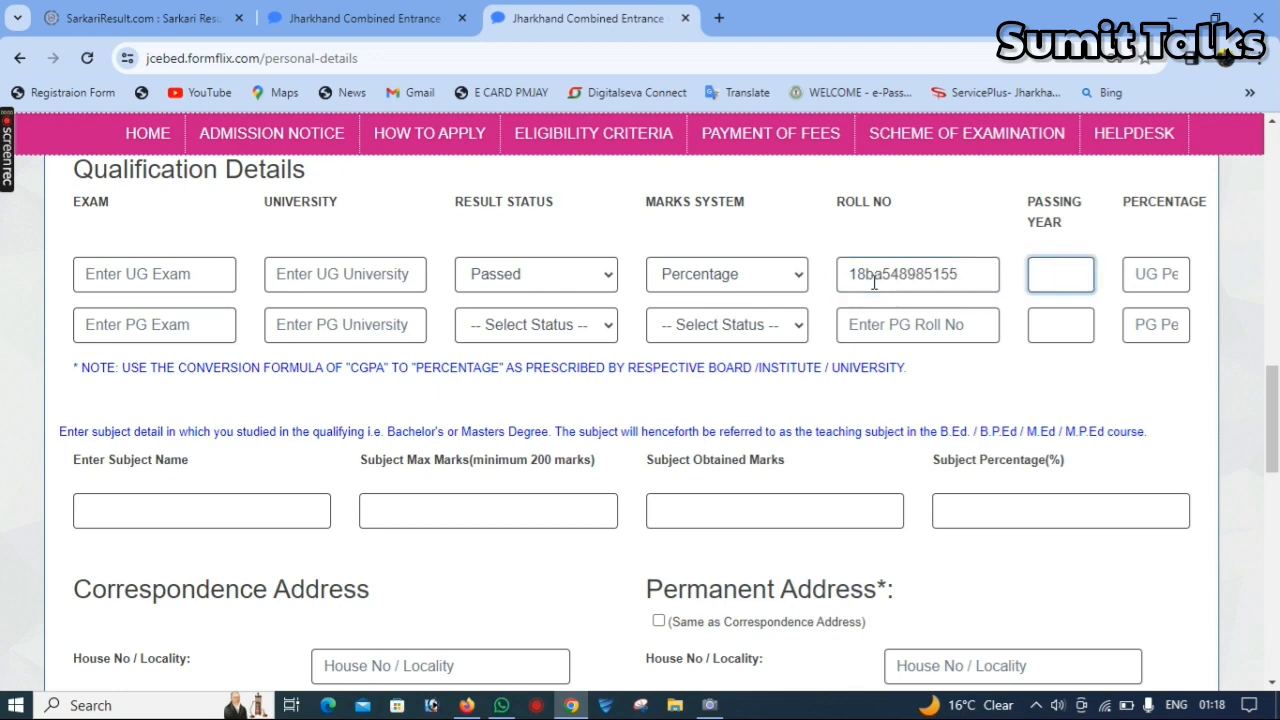
key(Tab)
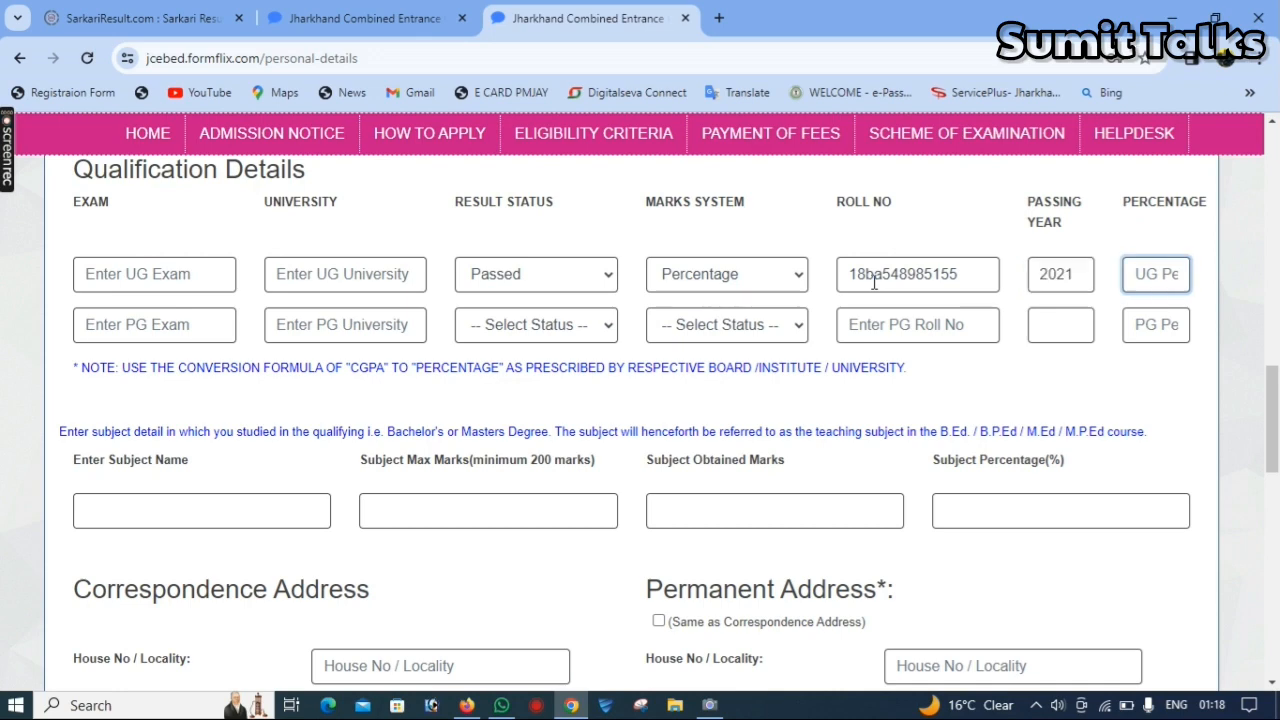
click(880, 279)
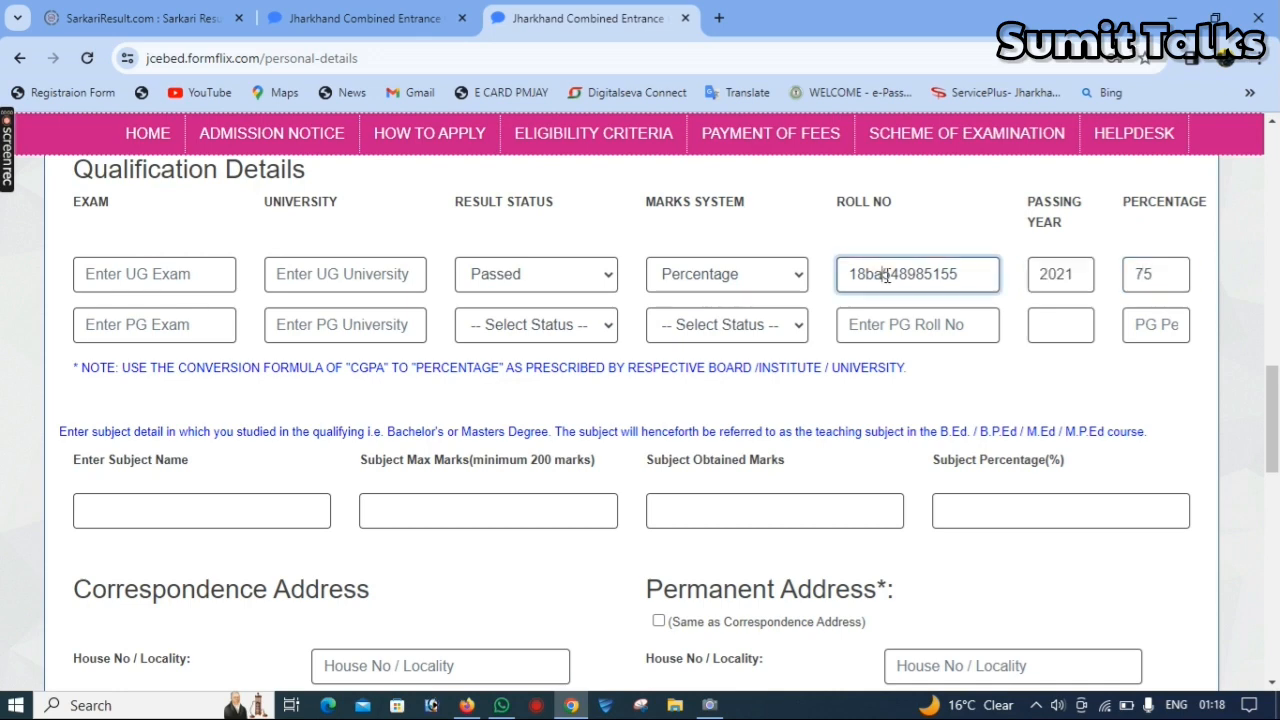
- Fill in the PG qualification with exam M.A, university NPU MEDININAGAR and result status Appearing
click(128, 335)
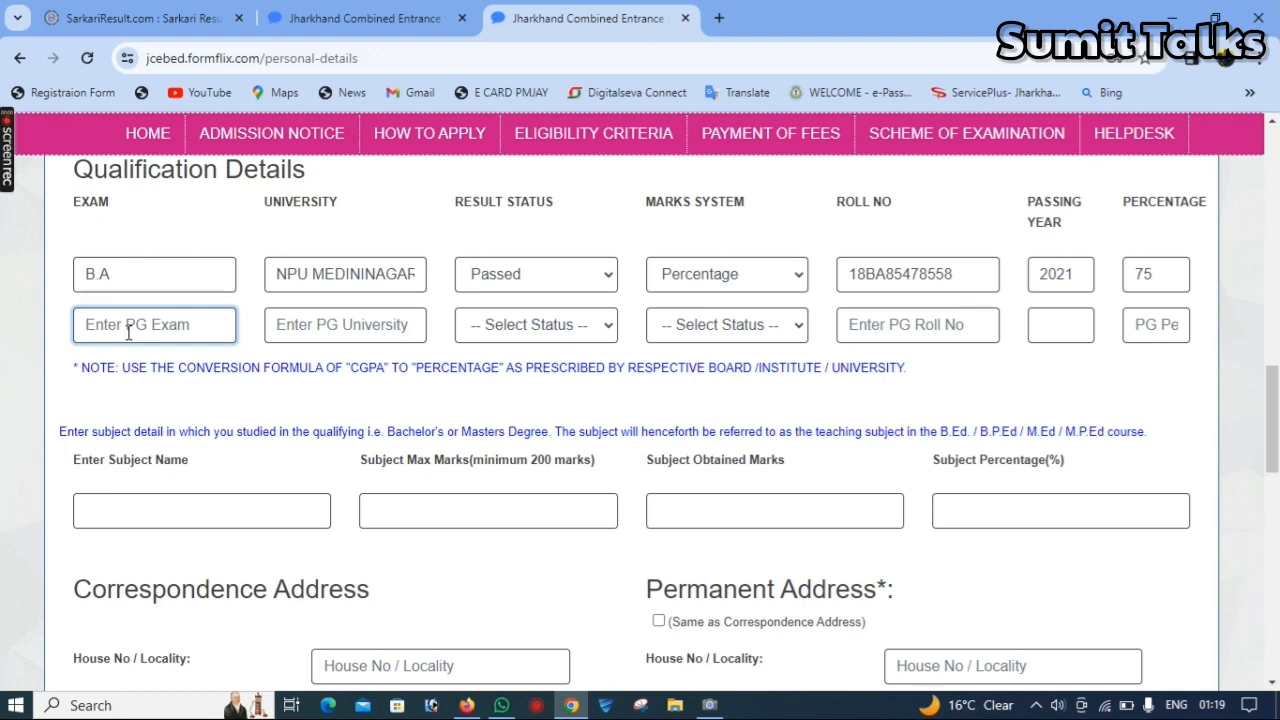
text(M.A)
key(Tab)
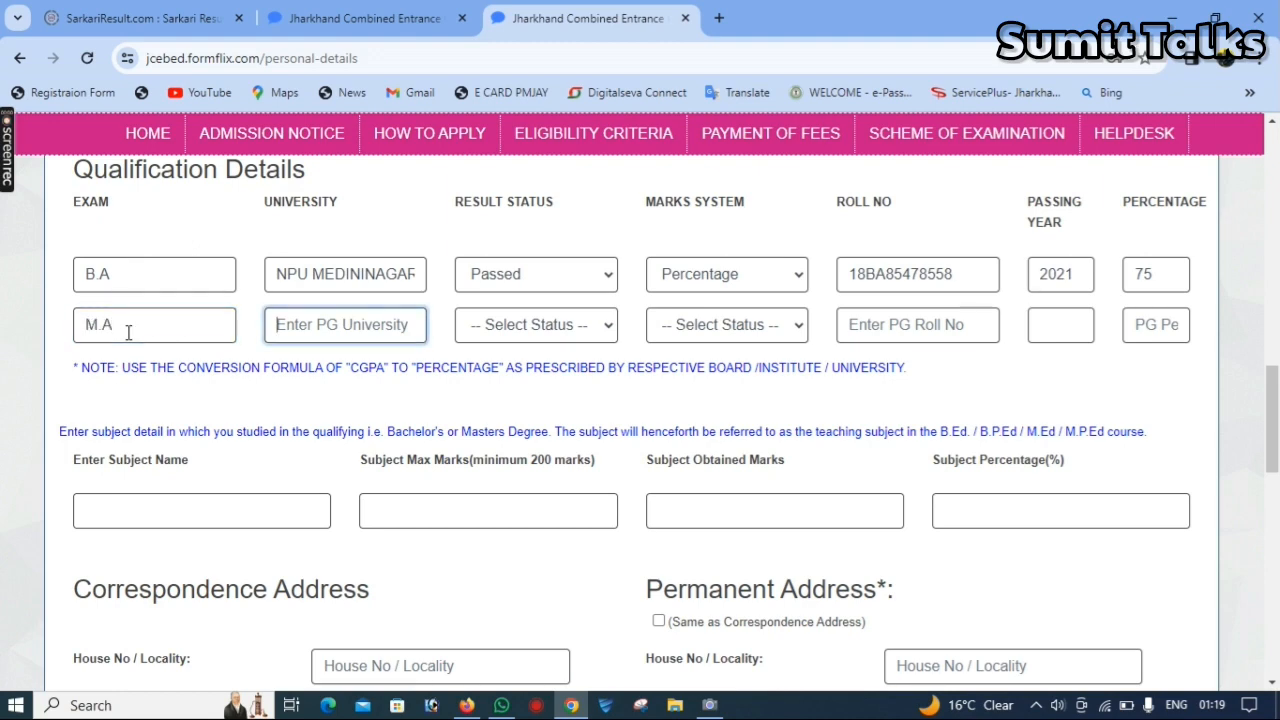
text(NPU MEDI)
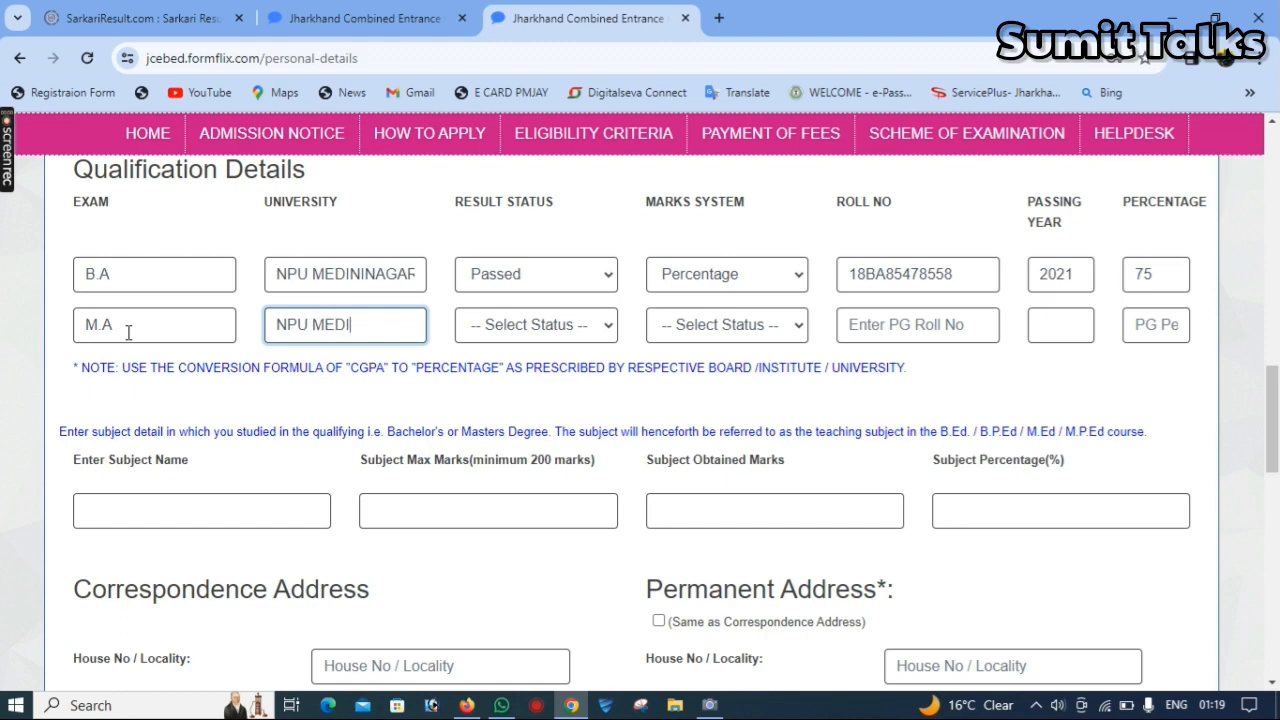
text(NINAGAR)
key(Tab)
key(space)
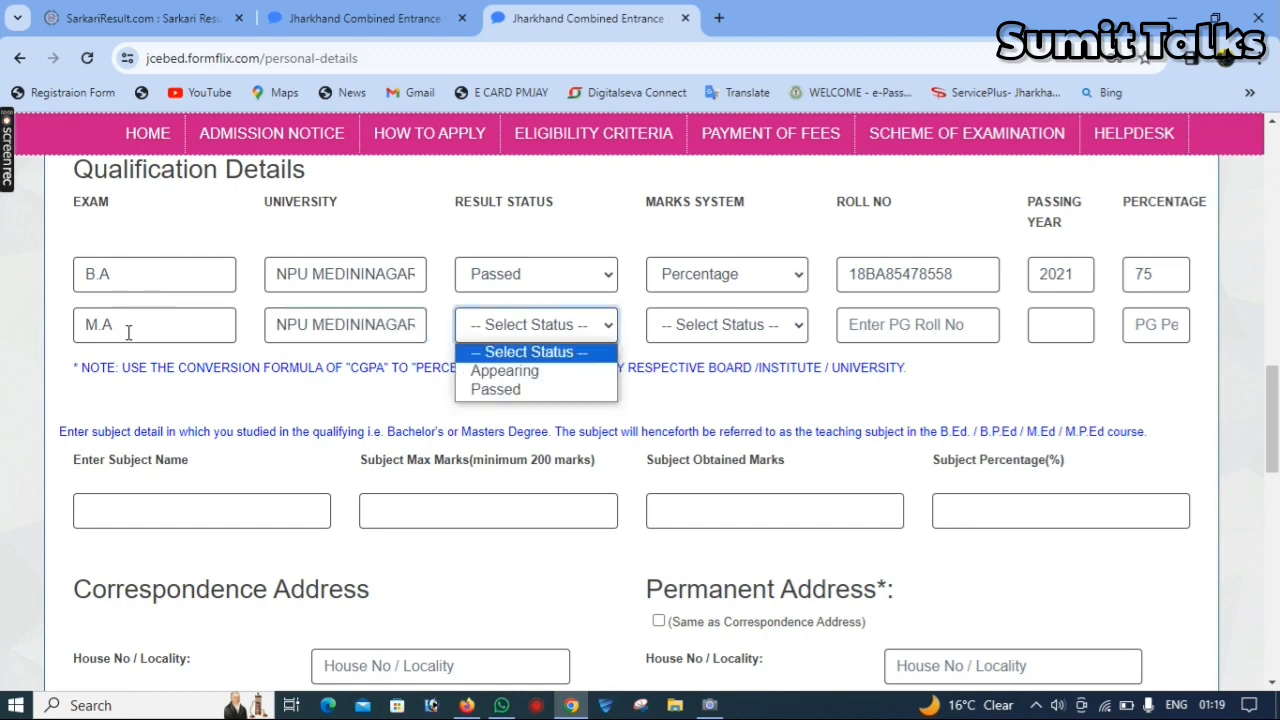
key(Down)
key(Return)
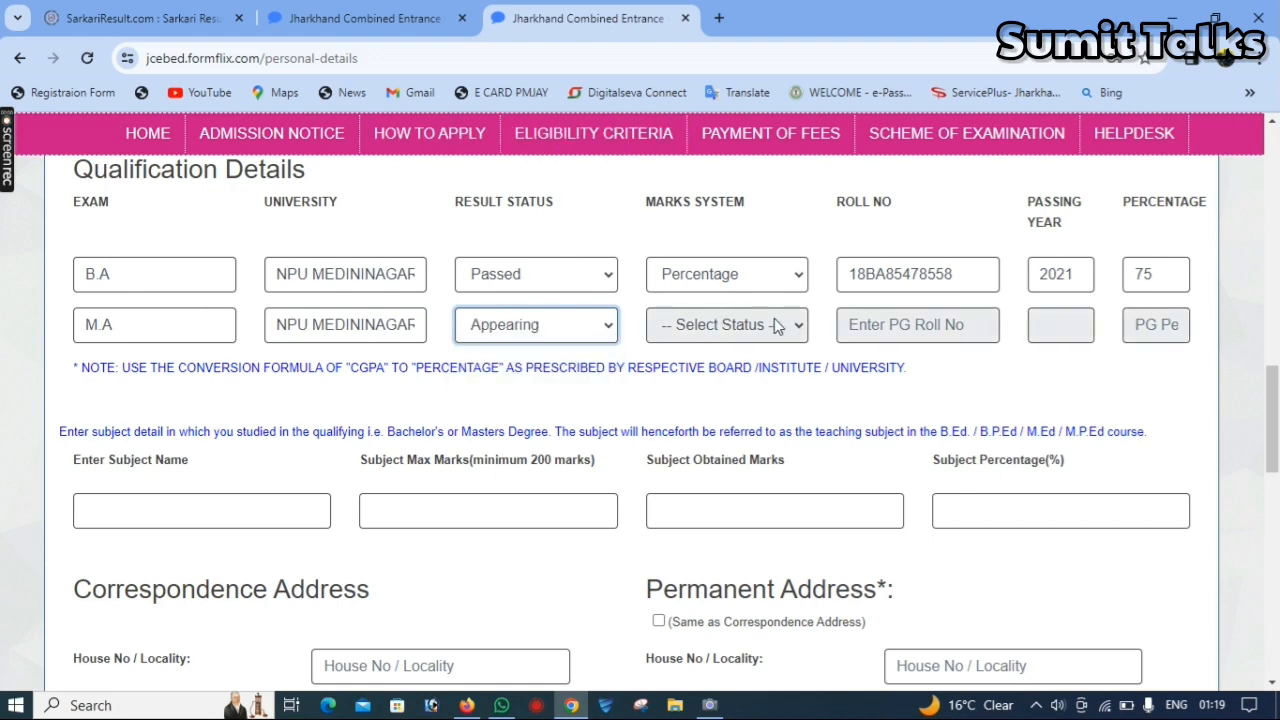
click(1080, 335)
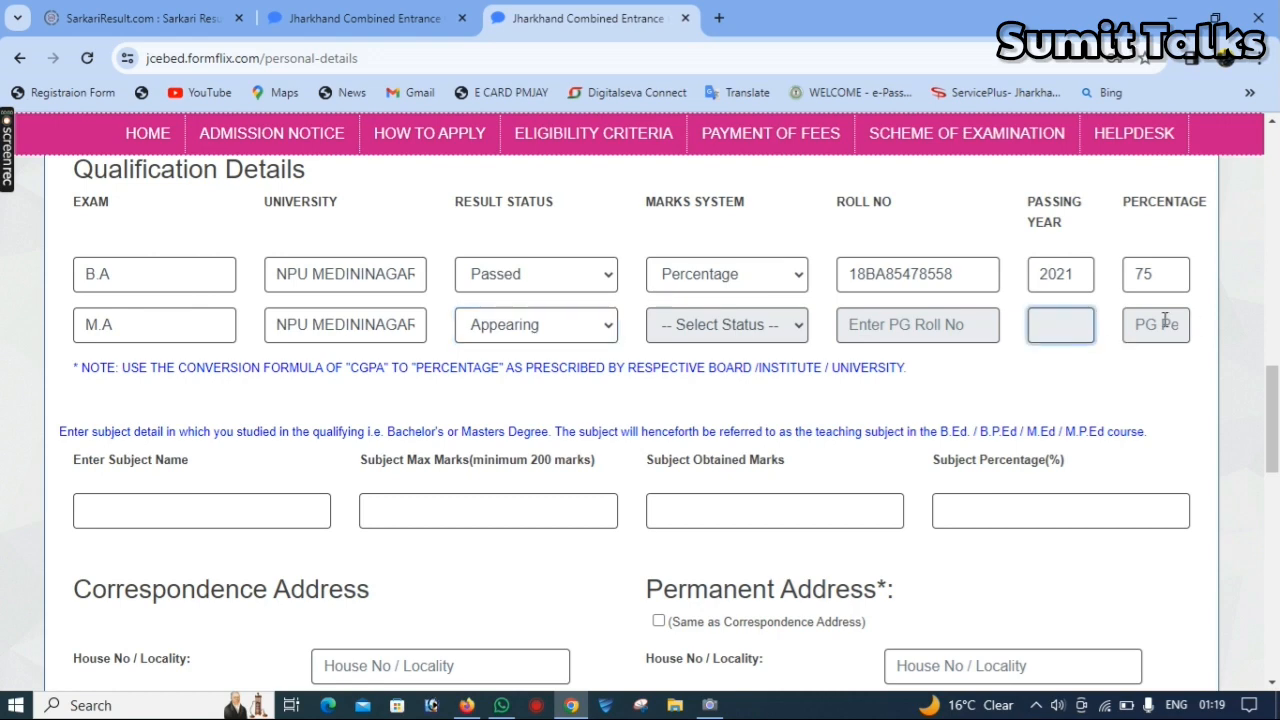
- Enter the qualifying subject HISTROY with maximum marks 200 and obtained marks 150
drag(1277, 403, 1277, 440)
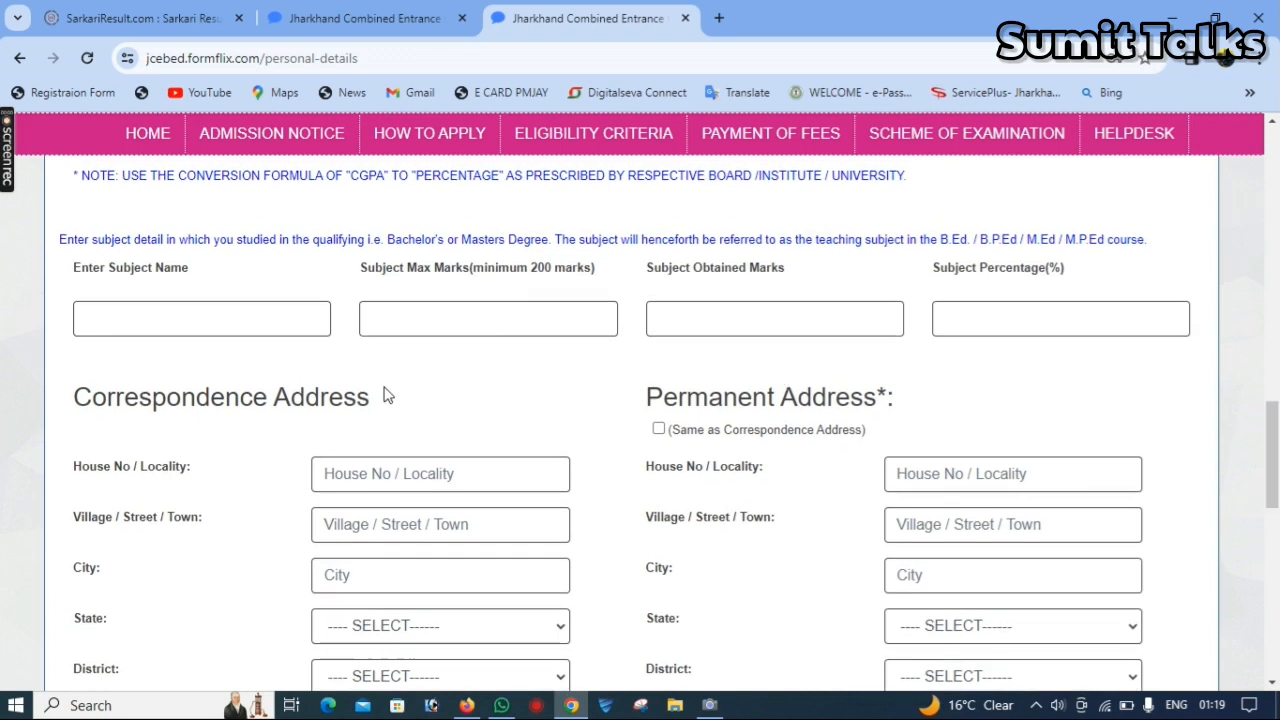
click(131, 334)
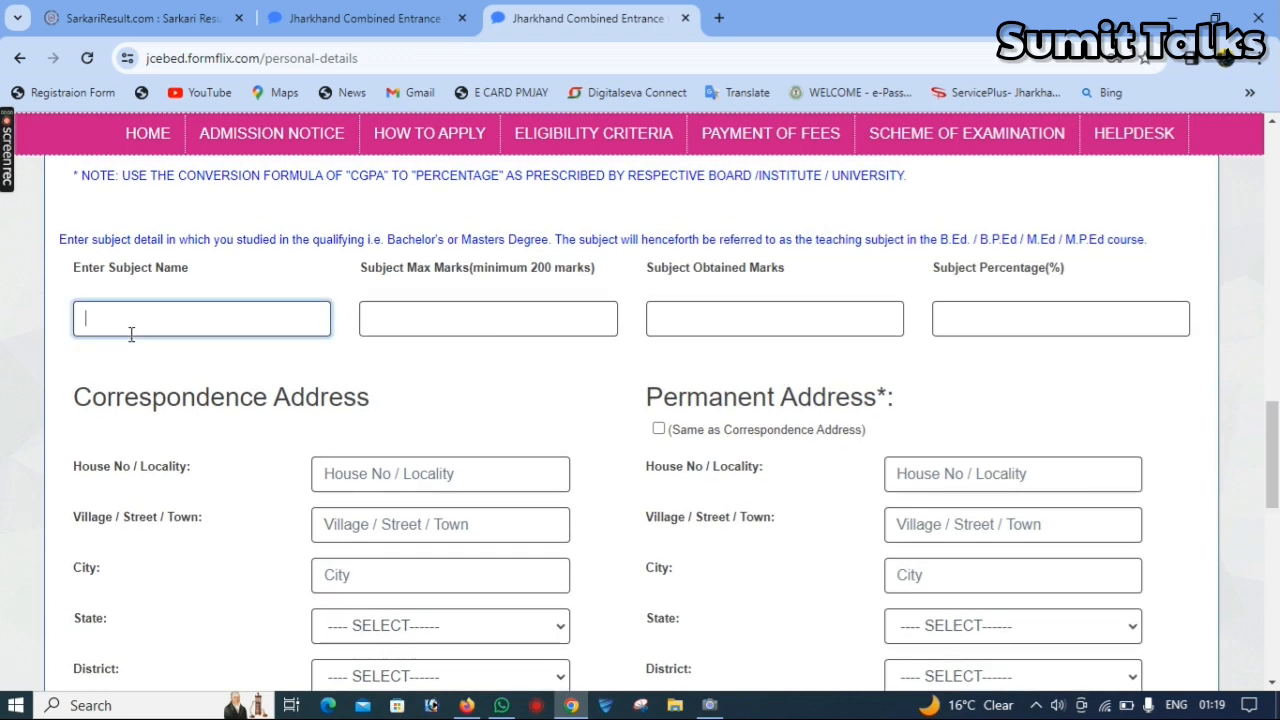
text(HiSTROY)
key(Tab)
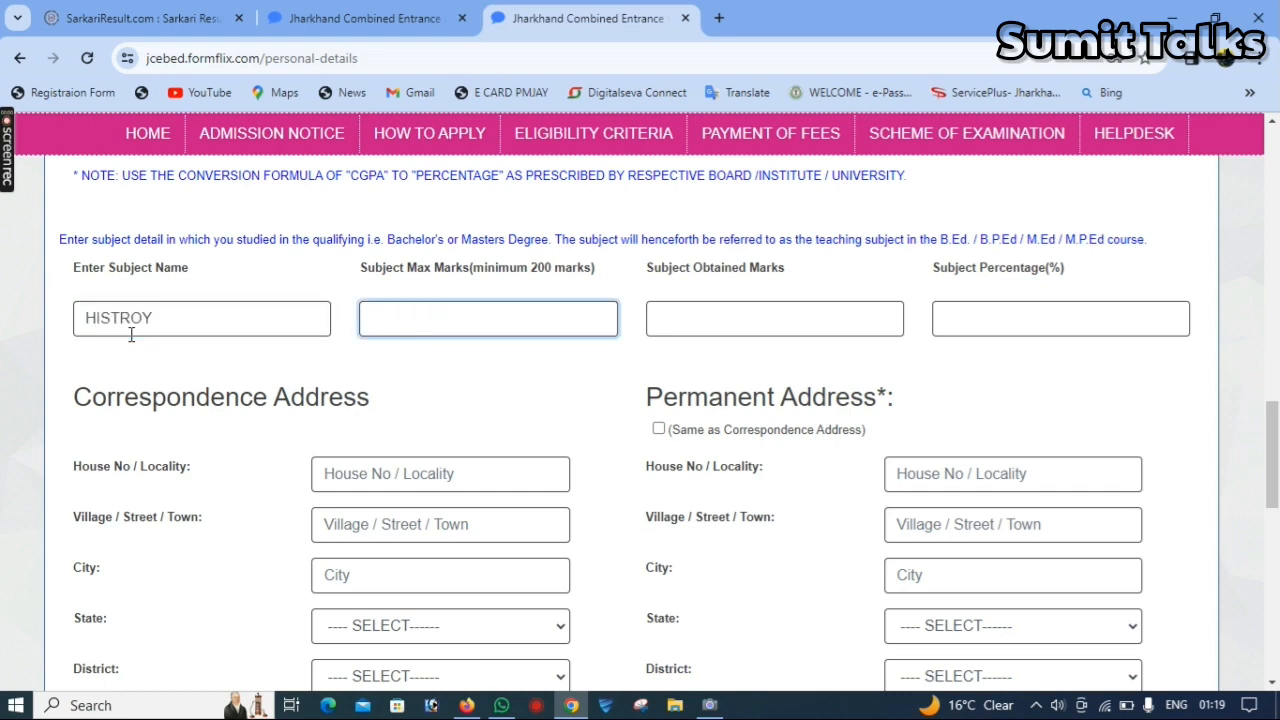
text(200)
text(150)
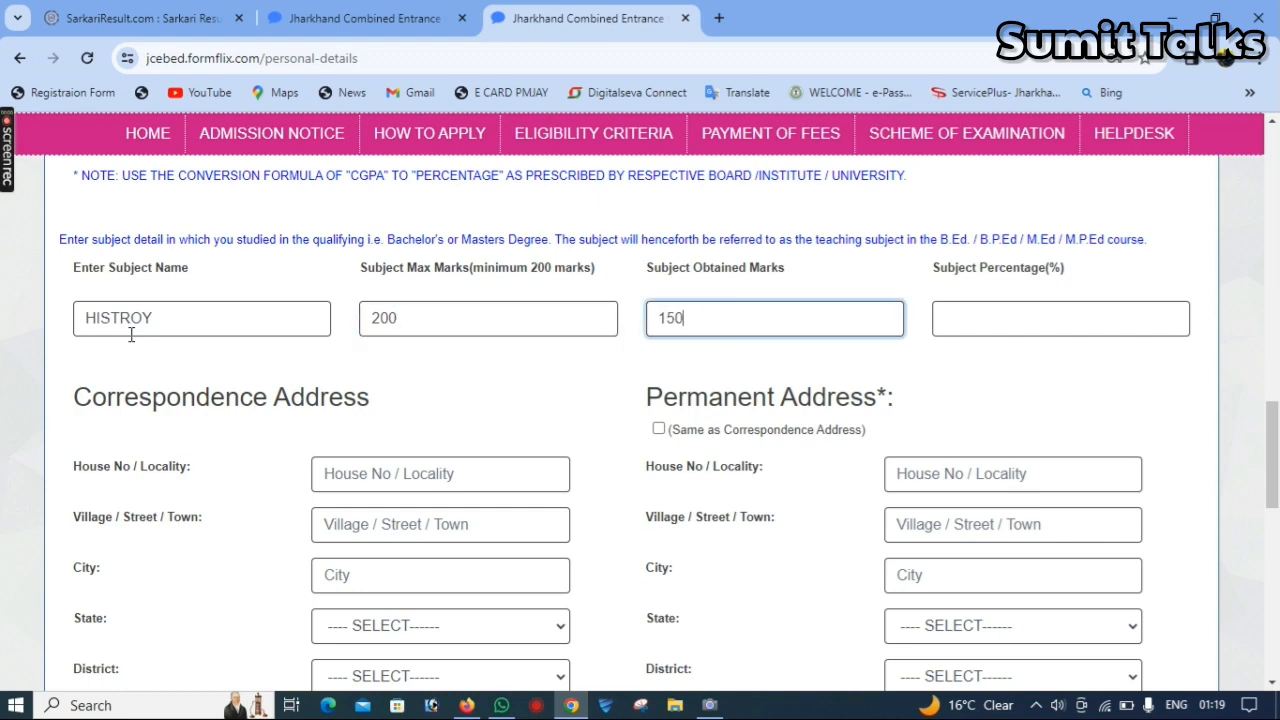
key(Tab)
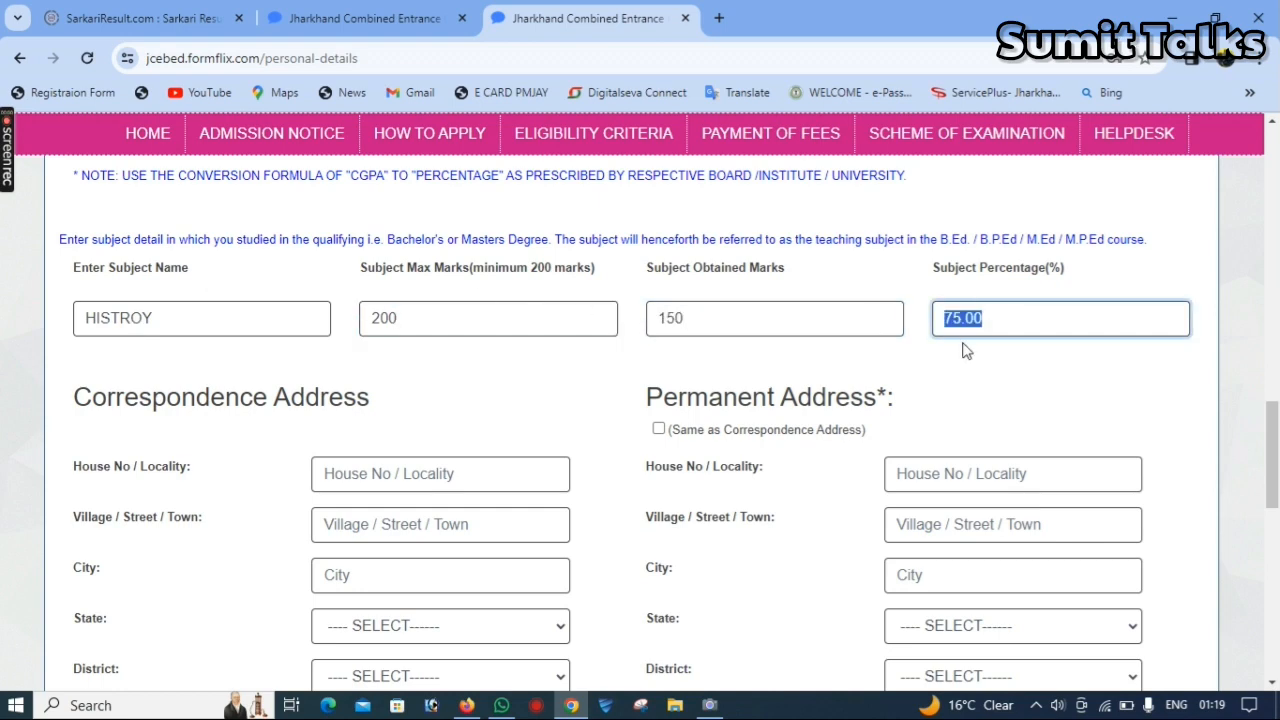
- Fill in the house number or locality, village or street, and city of the candidate's correspondence address
scroll(1275, 430, down, 3)
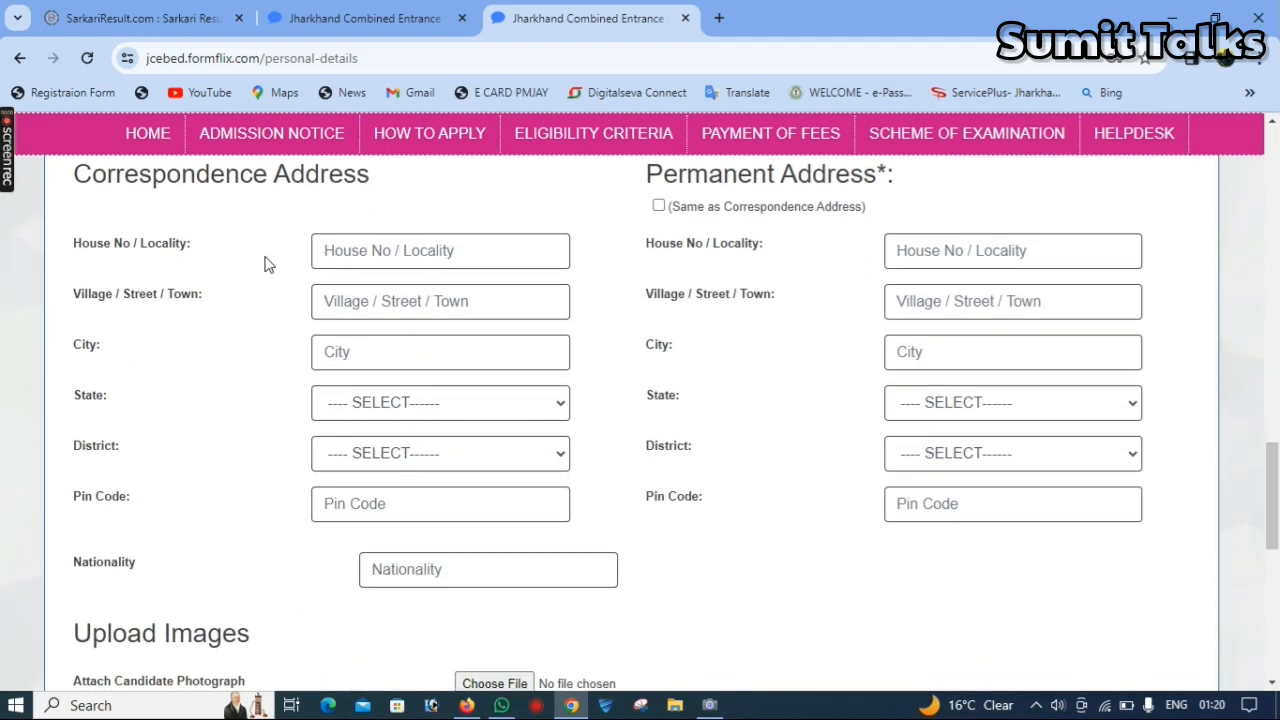
click(367, 260)
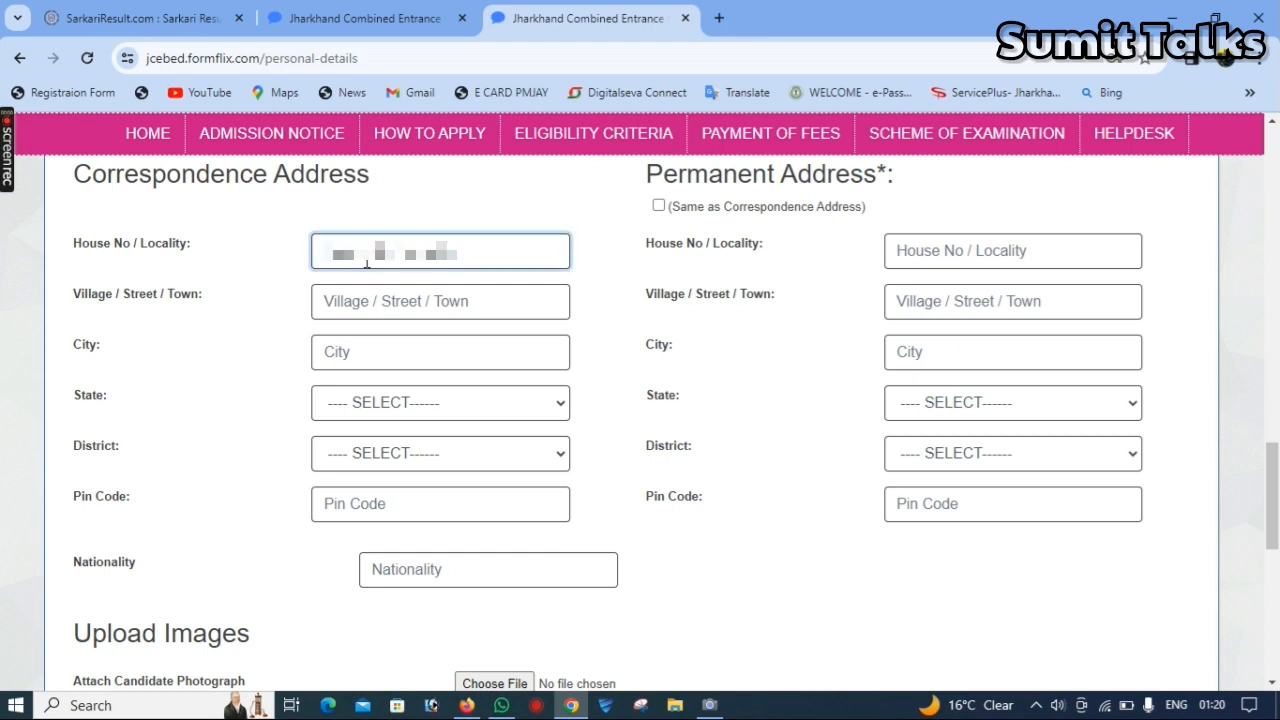
text(H.NO)
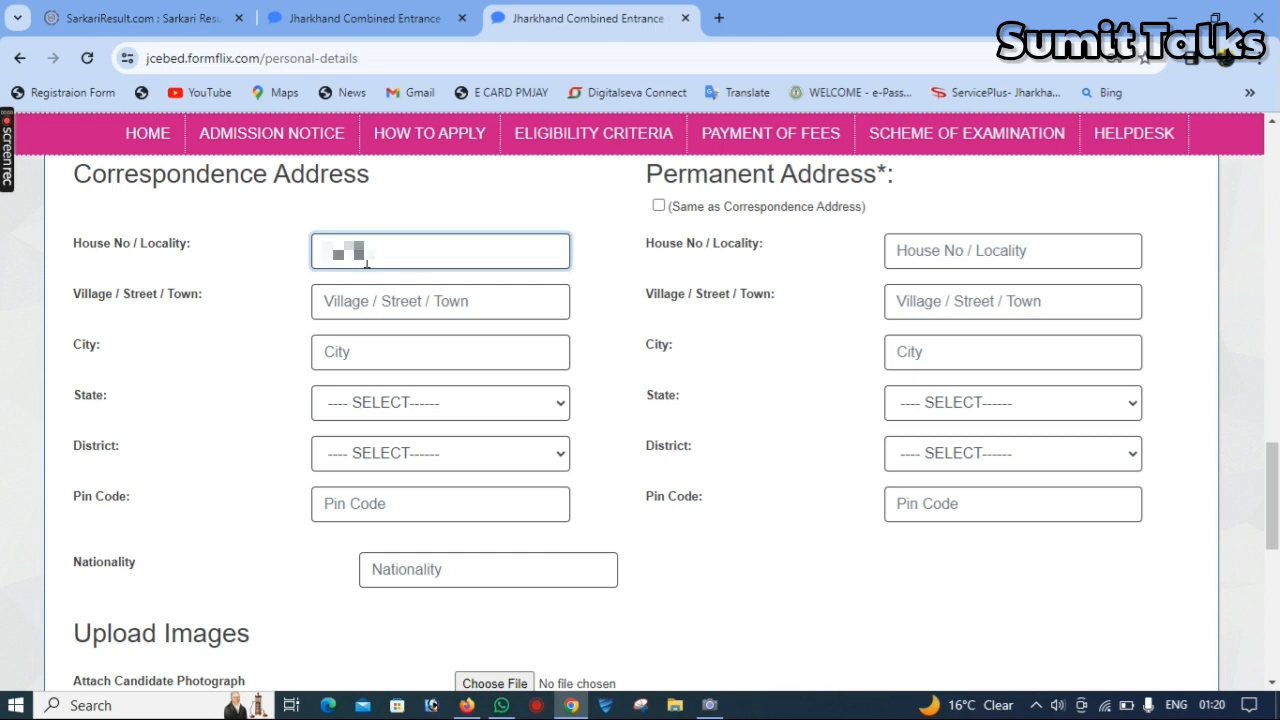
key(Tab)
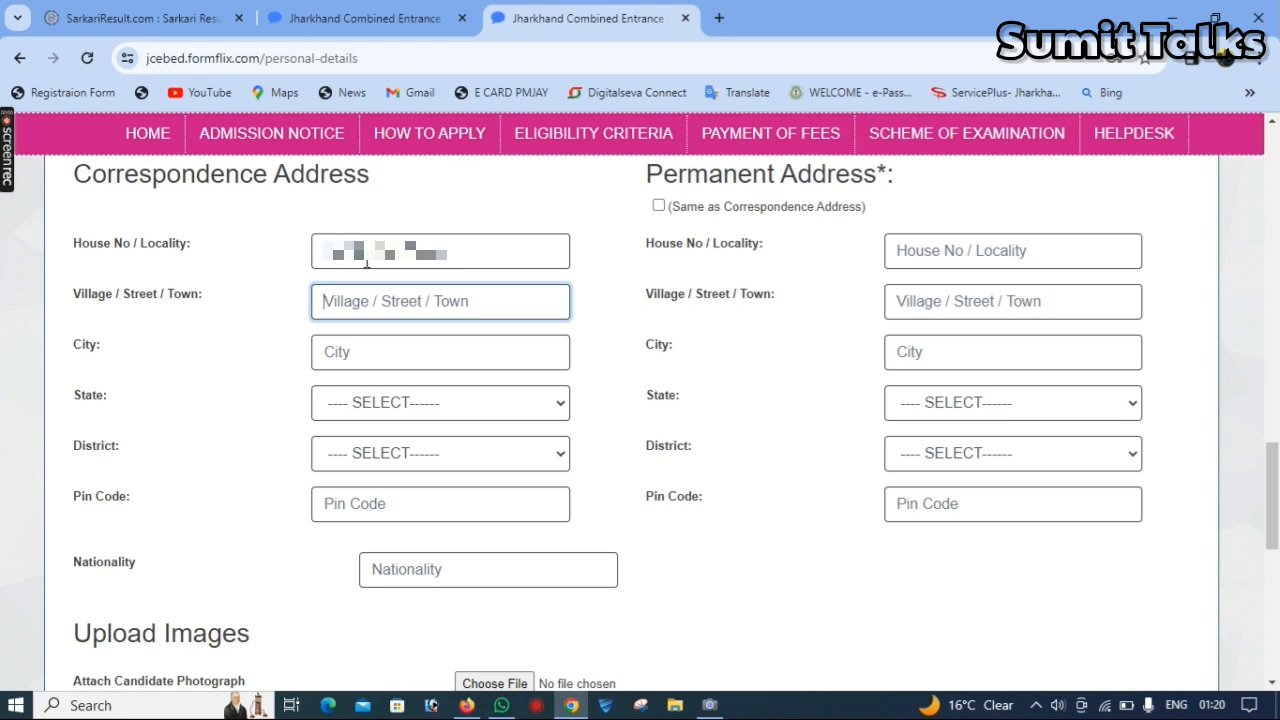
text(????)
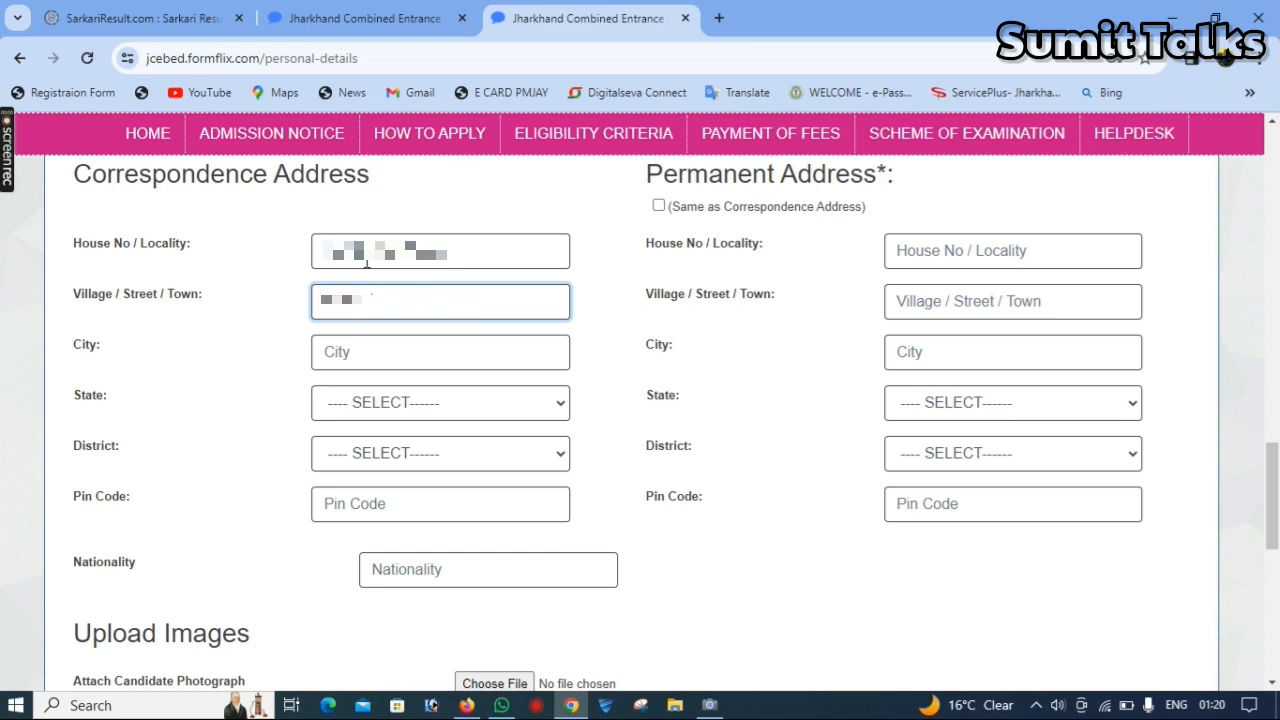
text(??????AD)
key(Tab)
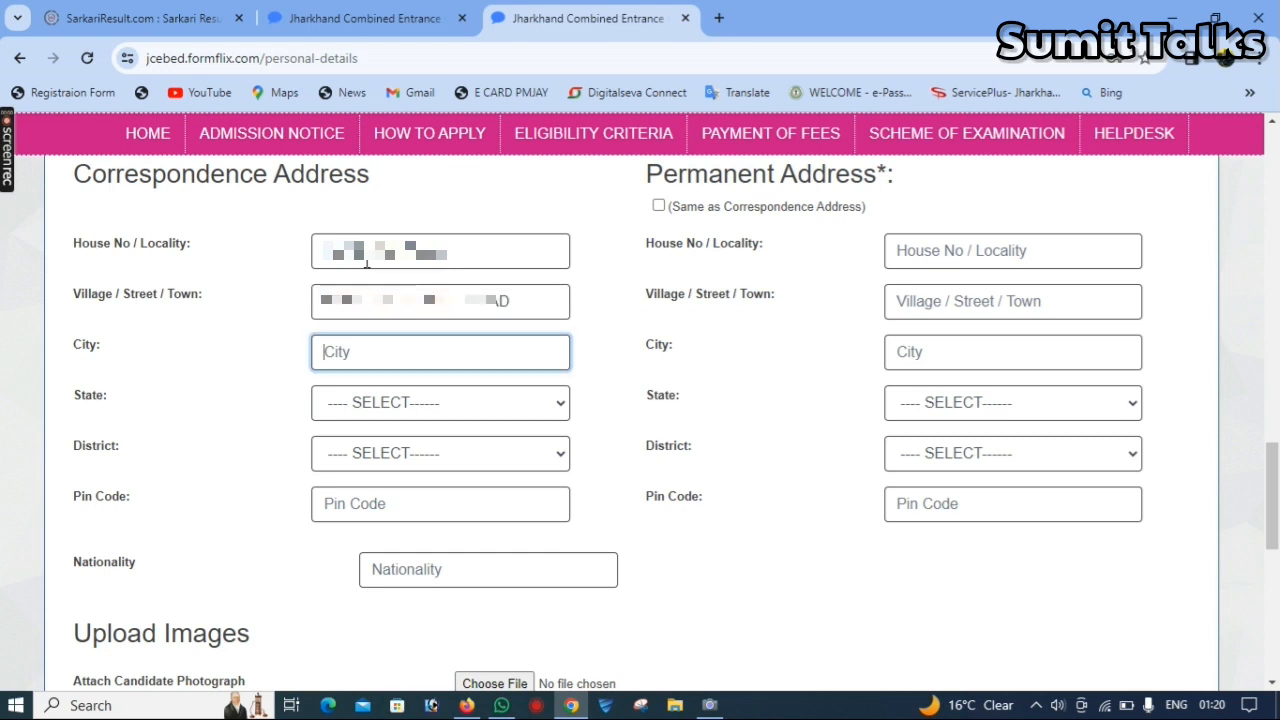
text(MEDININAGAR)
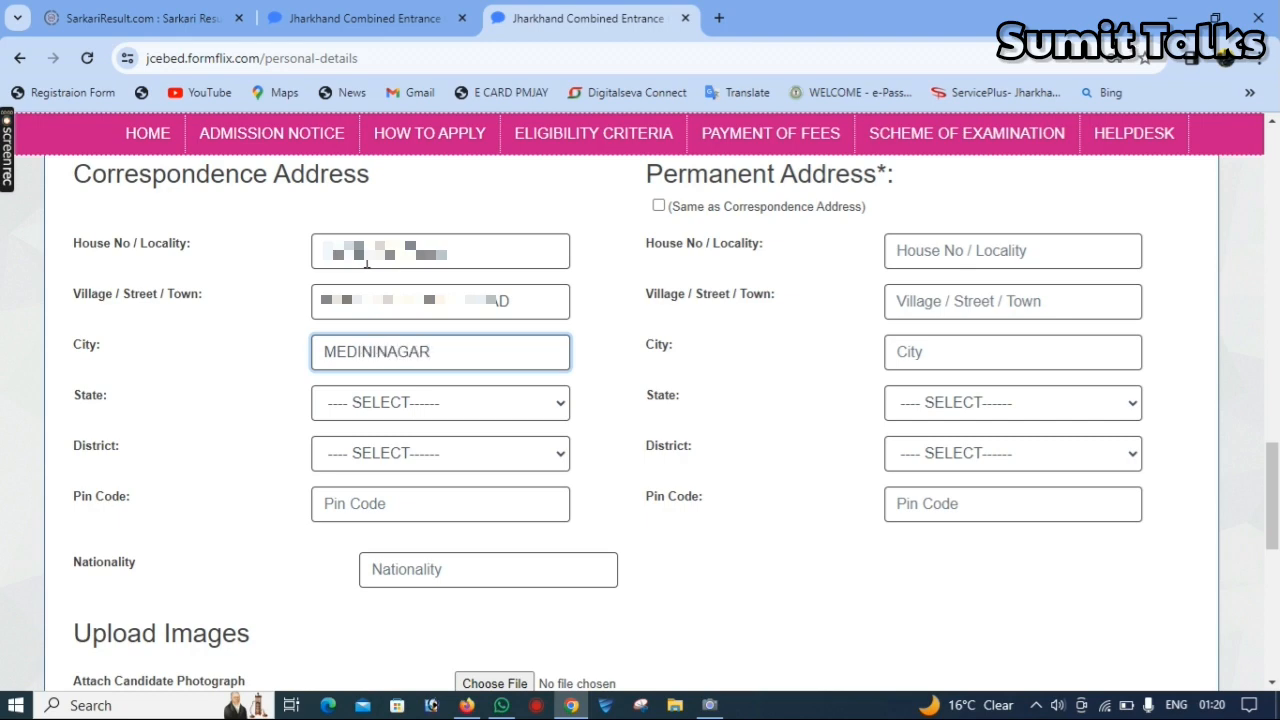
- Set the correspondence address state to JHARKHAND, choose the candidate's district and enter the postal pin code
key(Tab)
key(space)
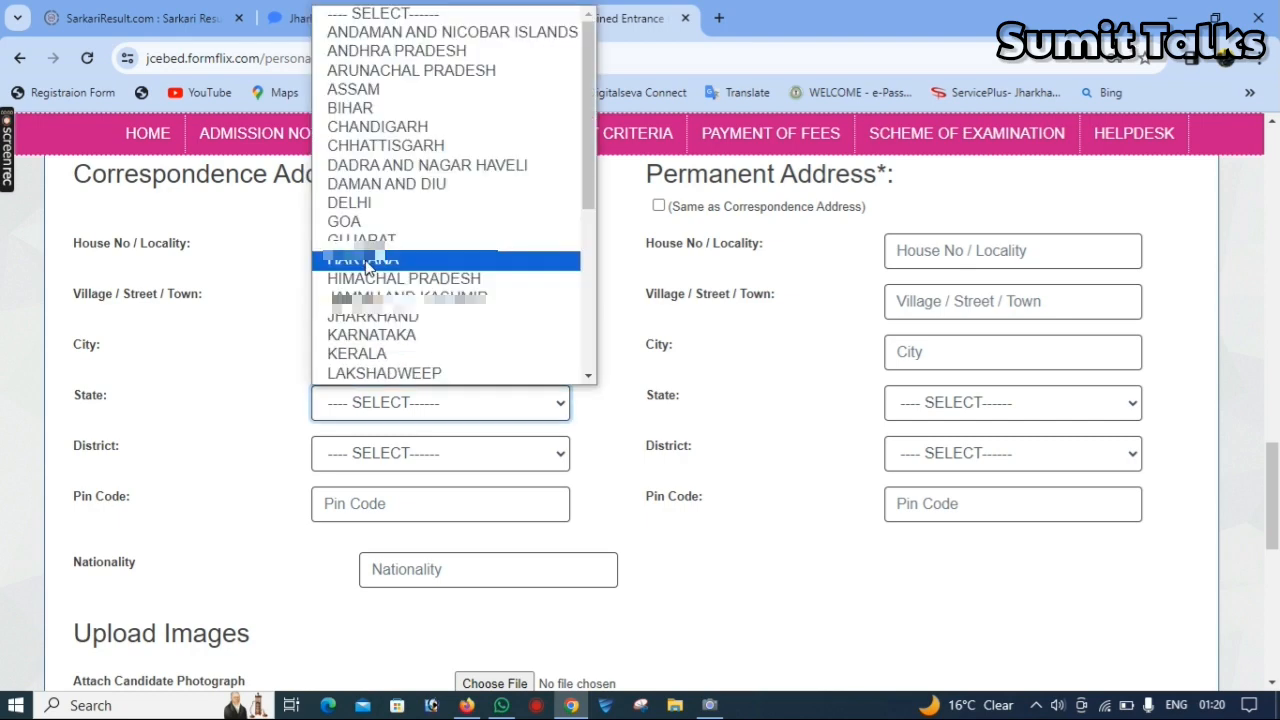
text(jh)
key(Return)
key(Tab)
click(455, 410)
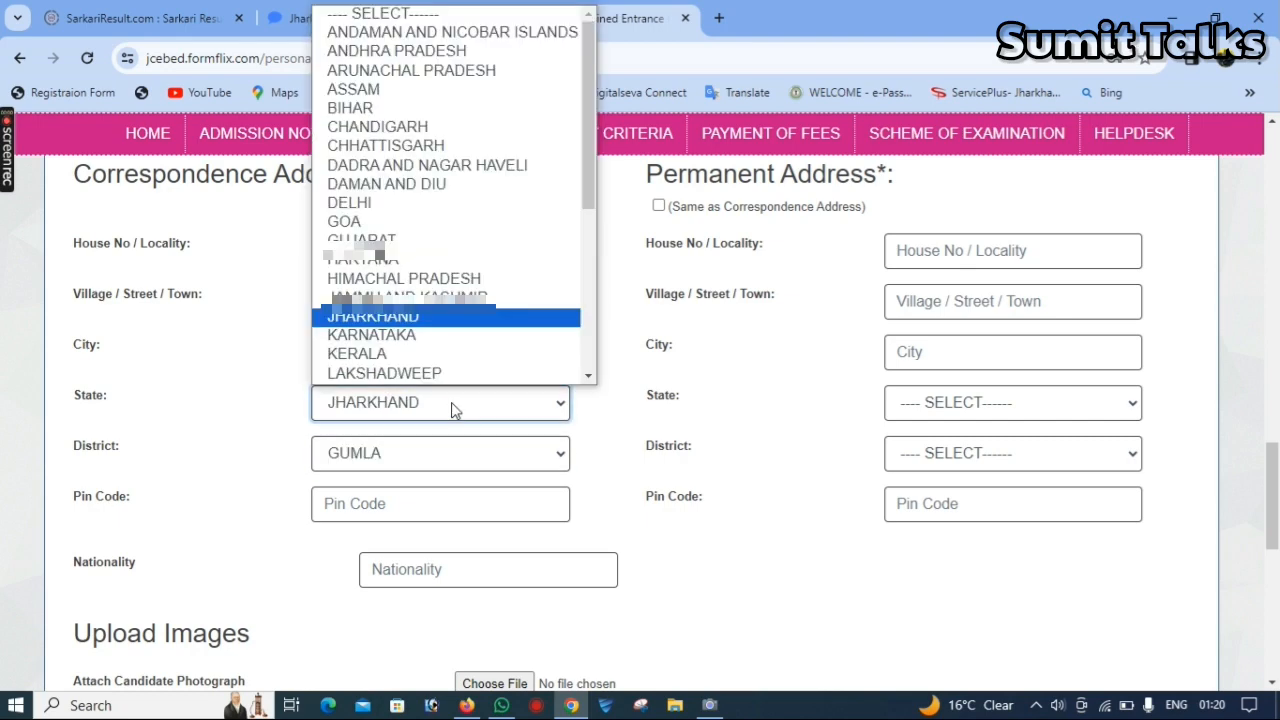
key(Tab)
key(space)
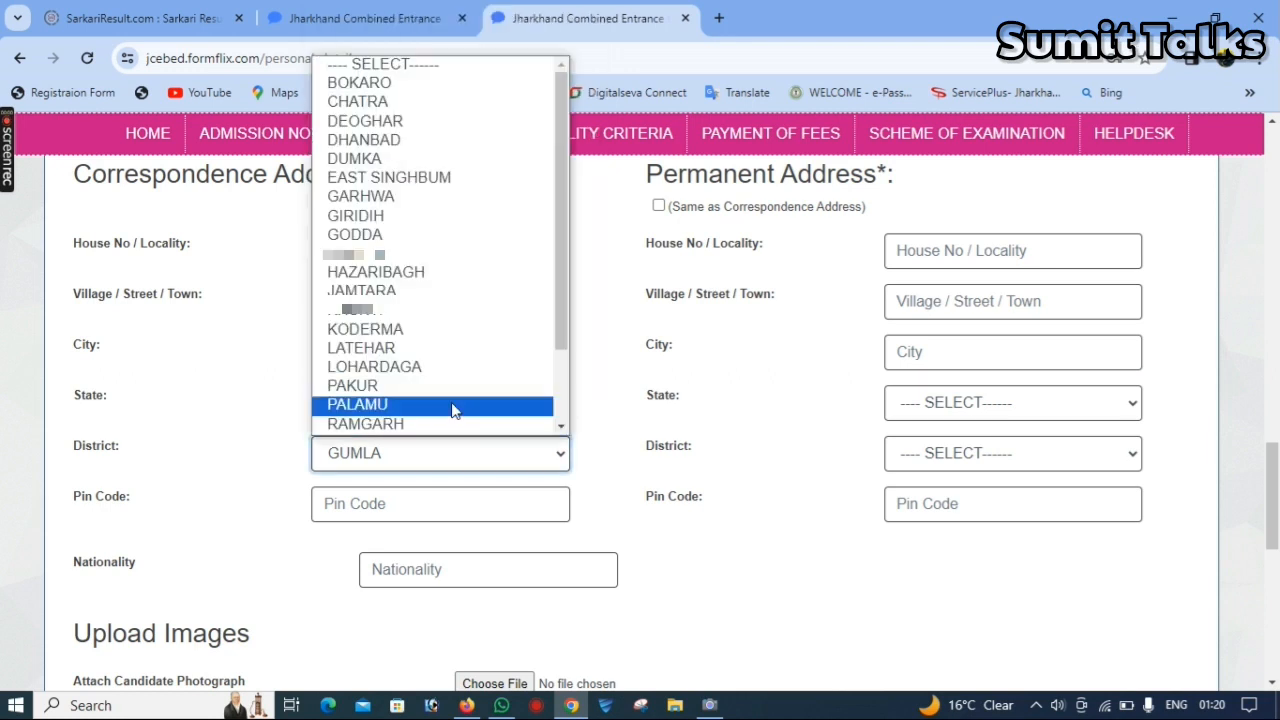
click(453, 405)
key(Tab)
text(822101)
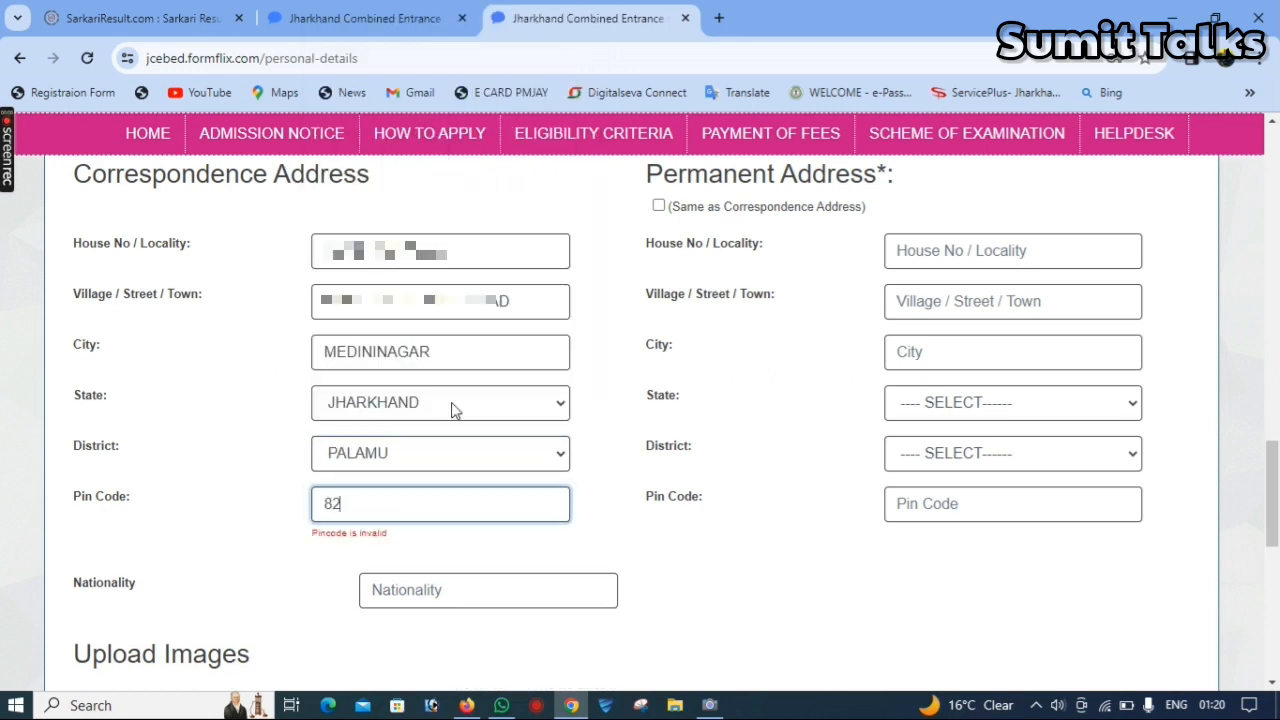
key(Tab)
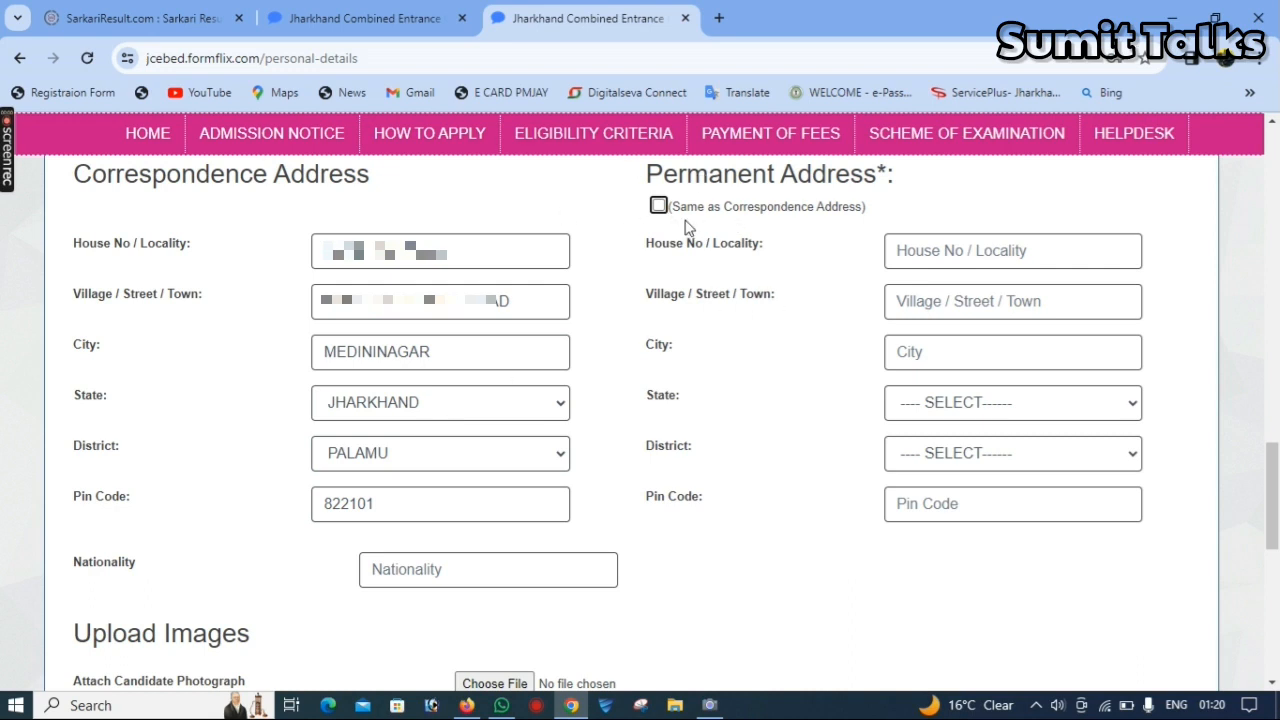
- Make the permanent address the same as the correspondence address and enter INDIAN as the nationality
click(659, 207)
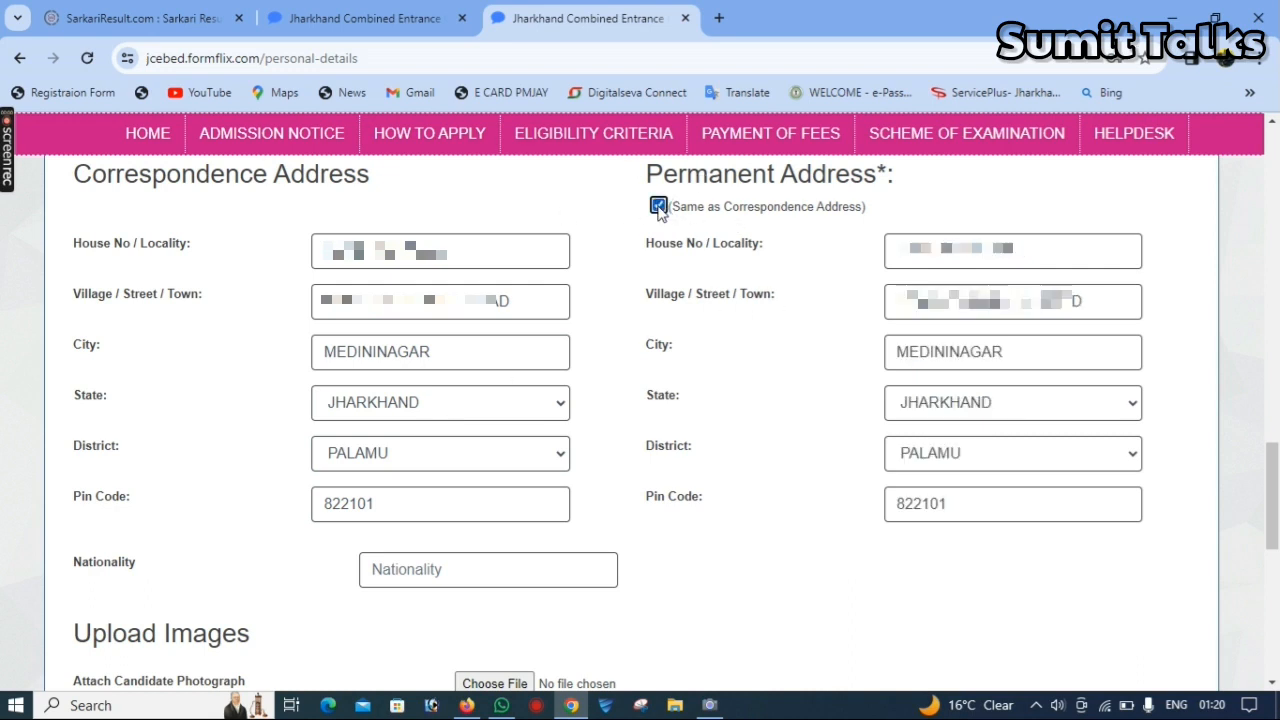
drag(1277, 523, 1279, 569)
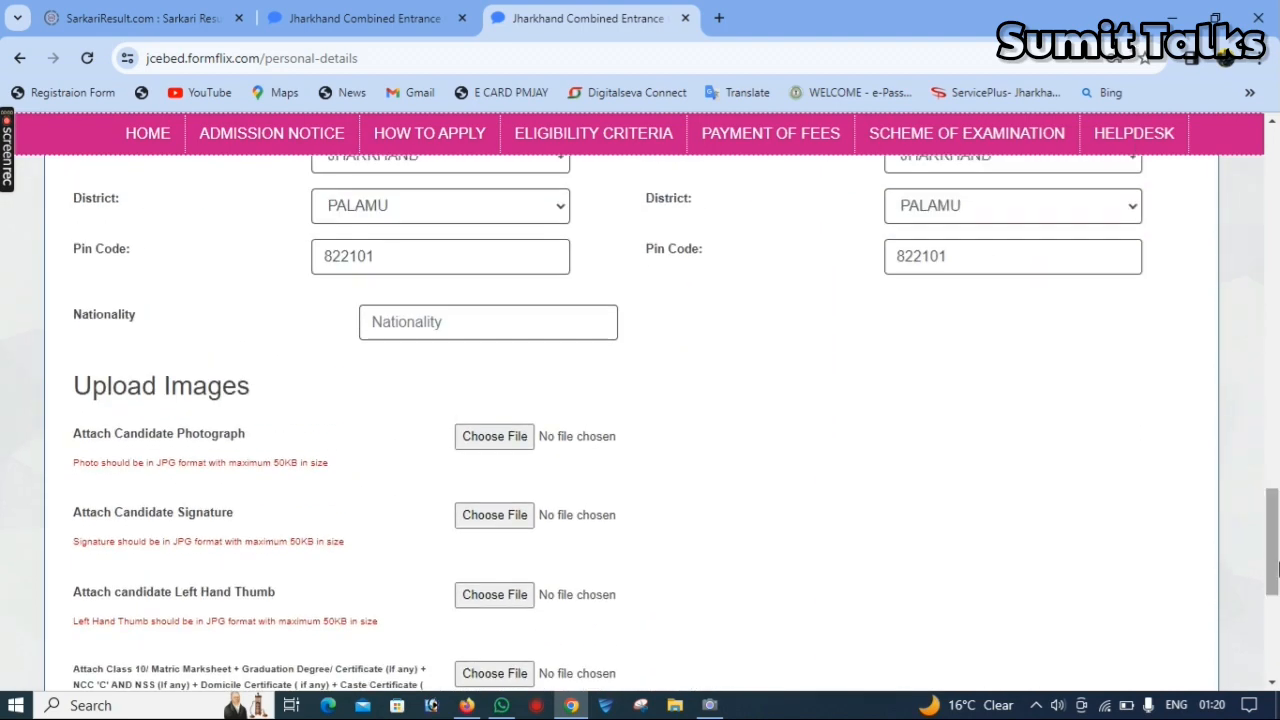
click(491, 323)
text(IND)
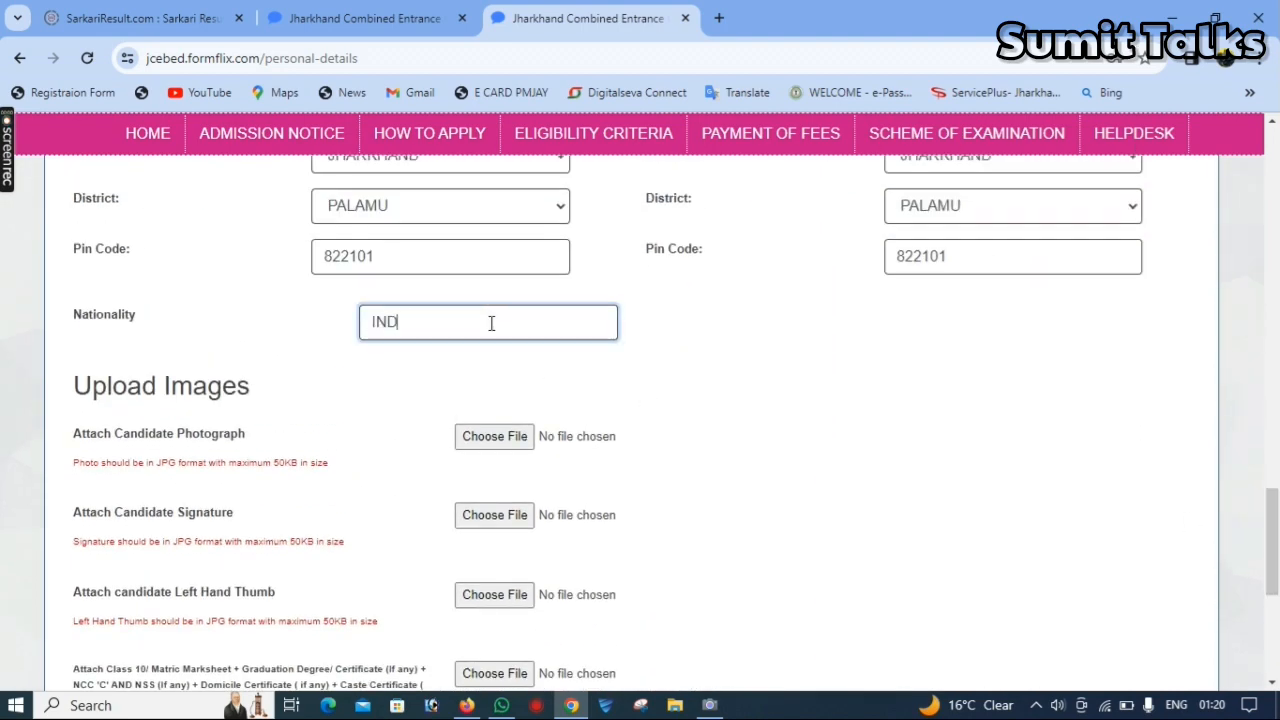
text(IAN)
key(Tab)
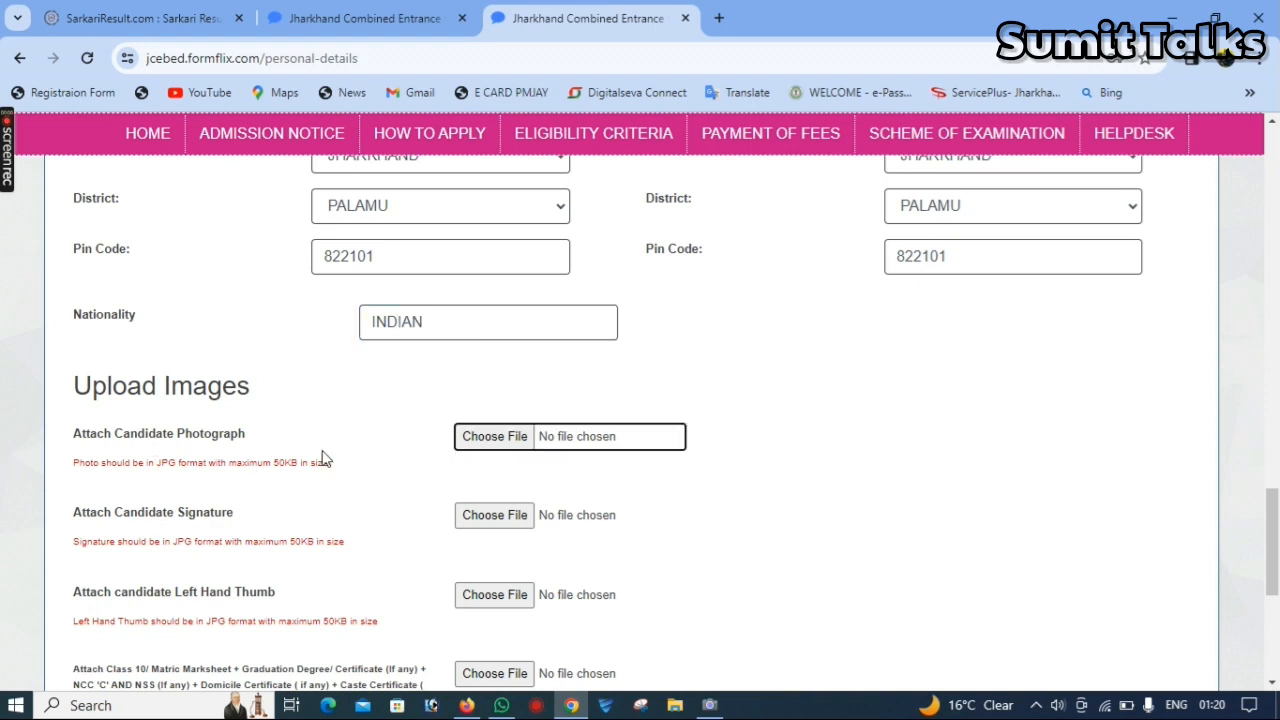
- Attach SAMILLL.jpg from the SUMIT folder as the candidate photograph
scroll(1275, 517, down, 2)
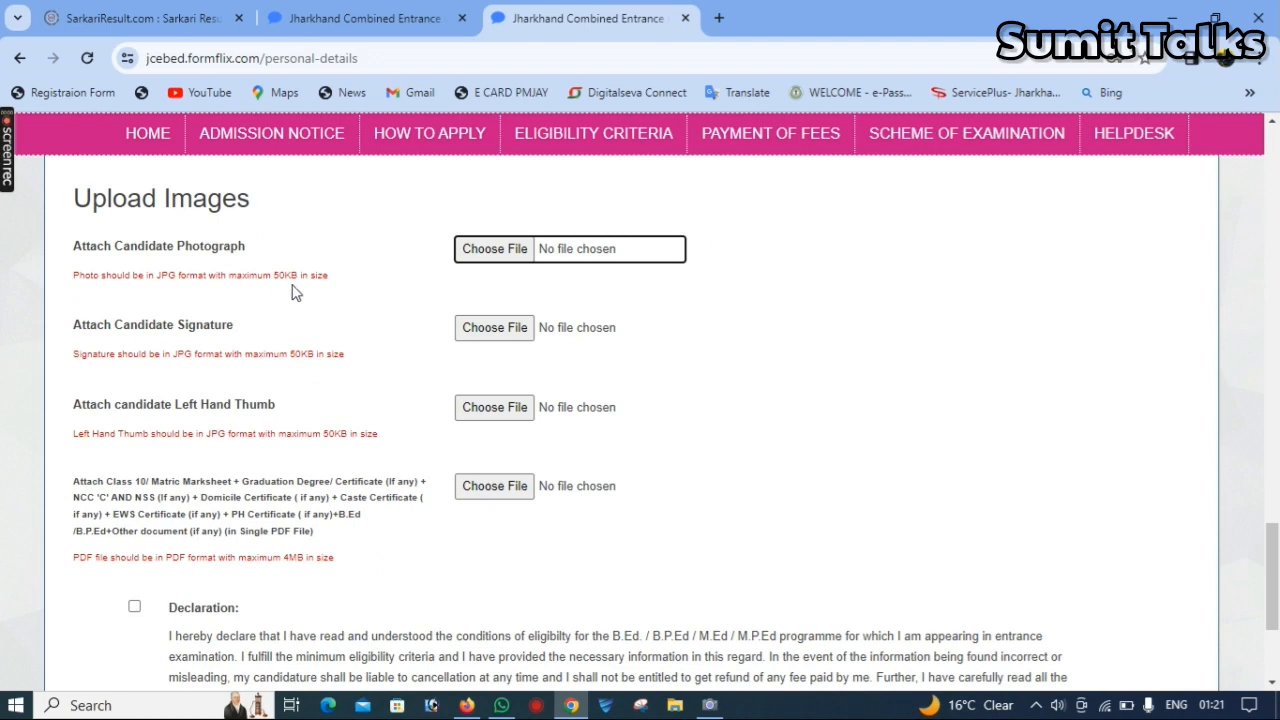
click(492, 252)
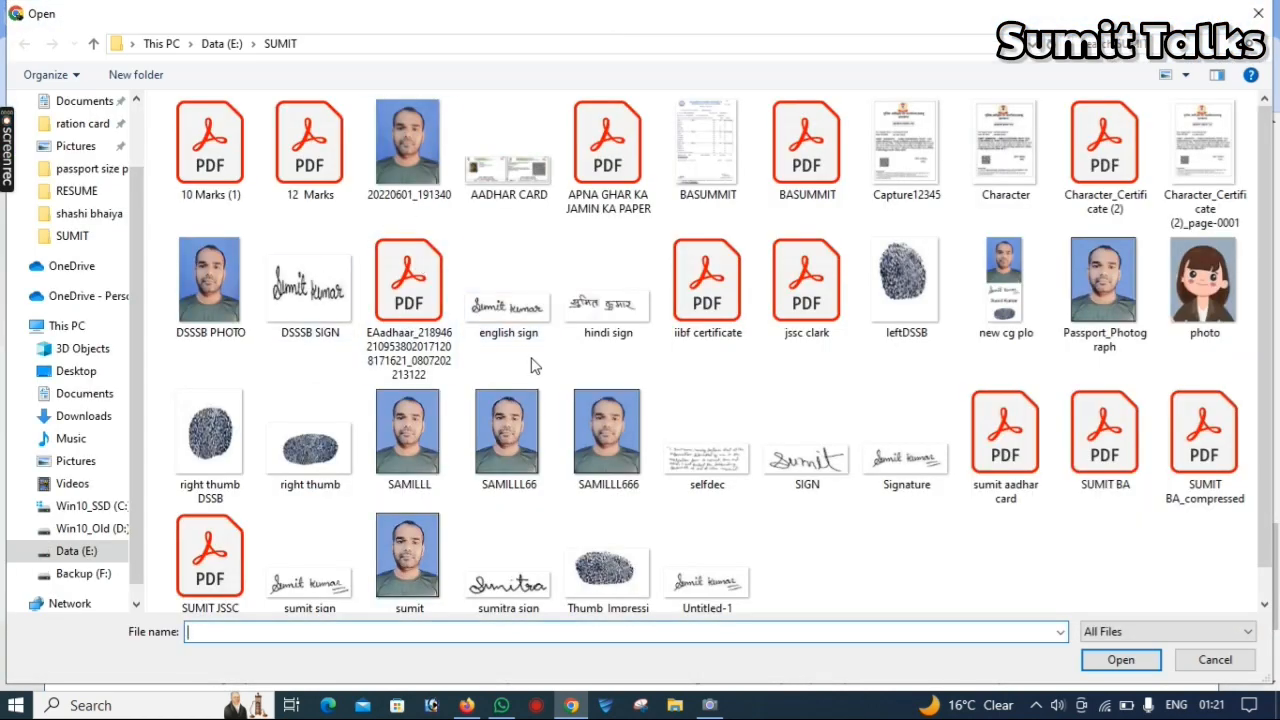
click(419, 459)
double_click(419, 459)
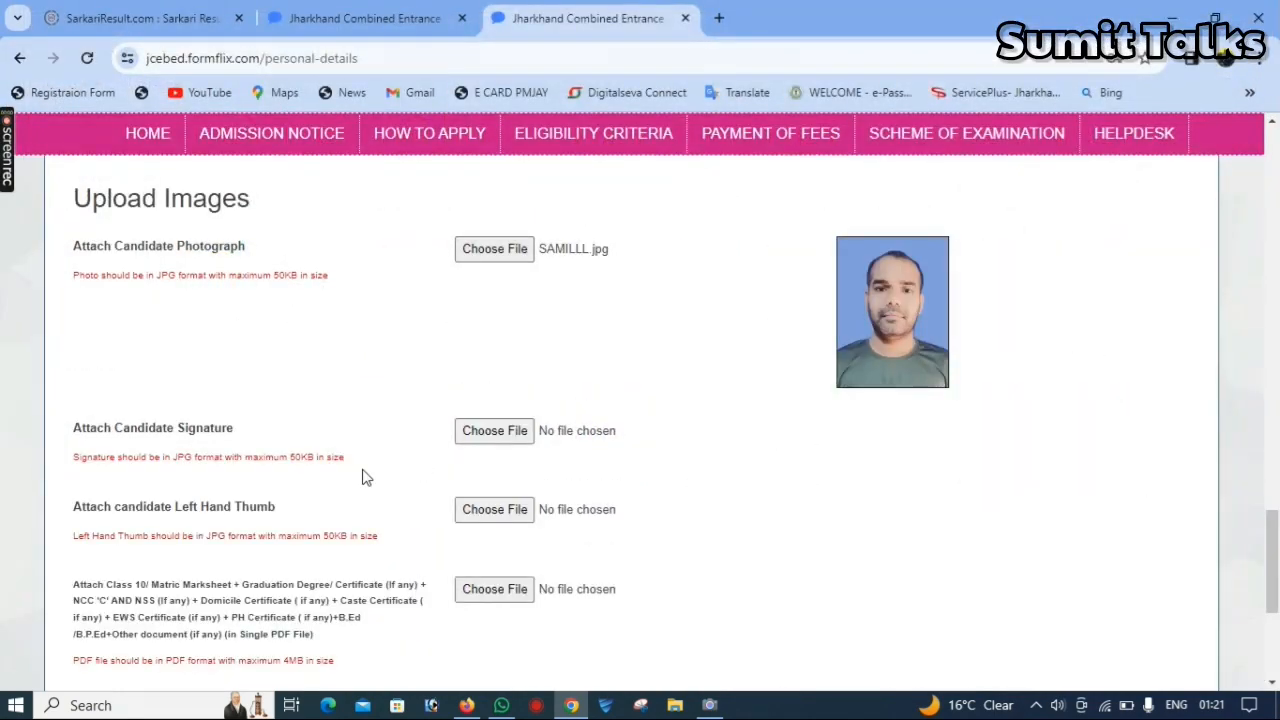
- Attach Signature.jpg as the candidate signature and Thumb_Impression.JPG as the candidate's left hand thumb image
click(511, 446)
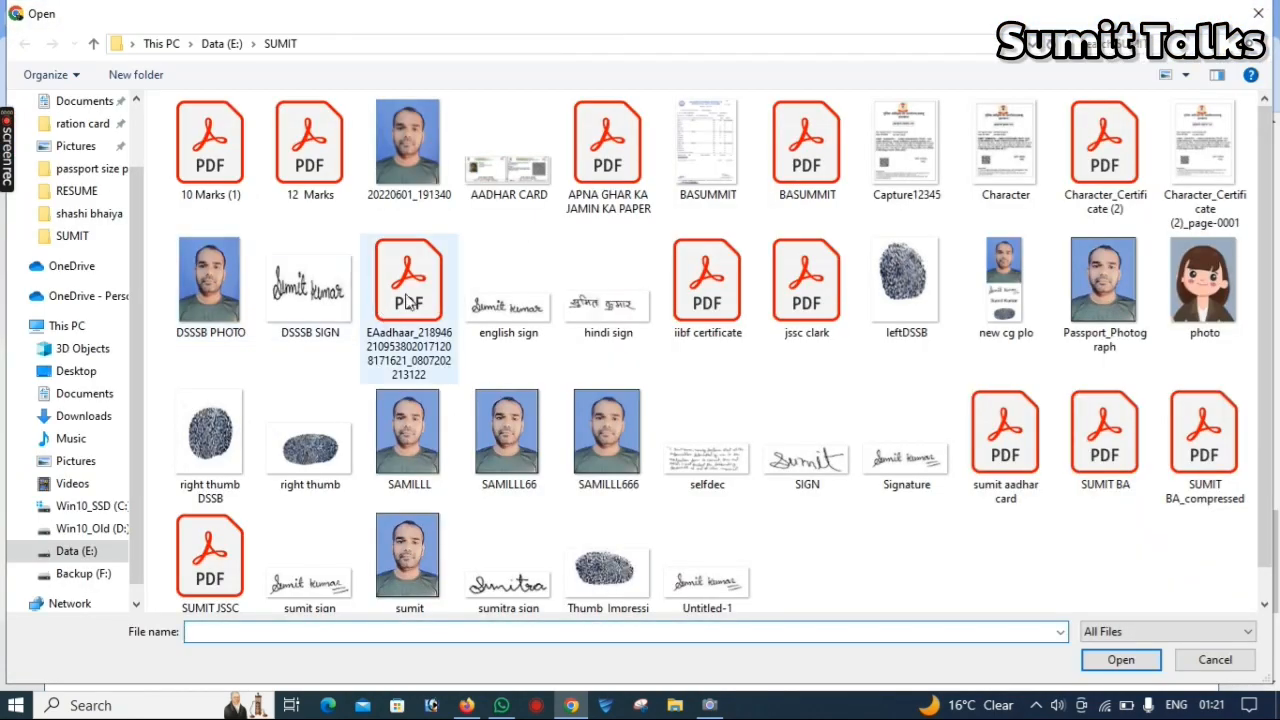
click(511, 314)
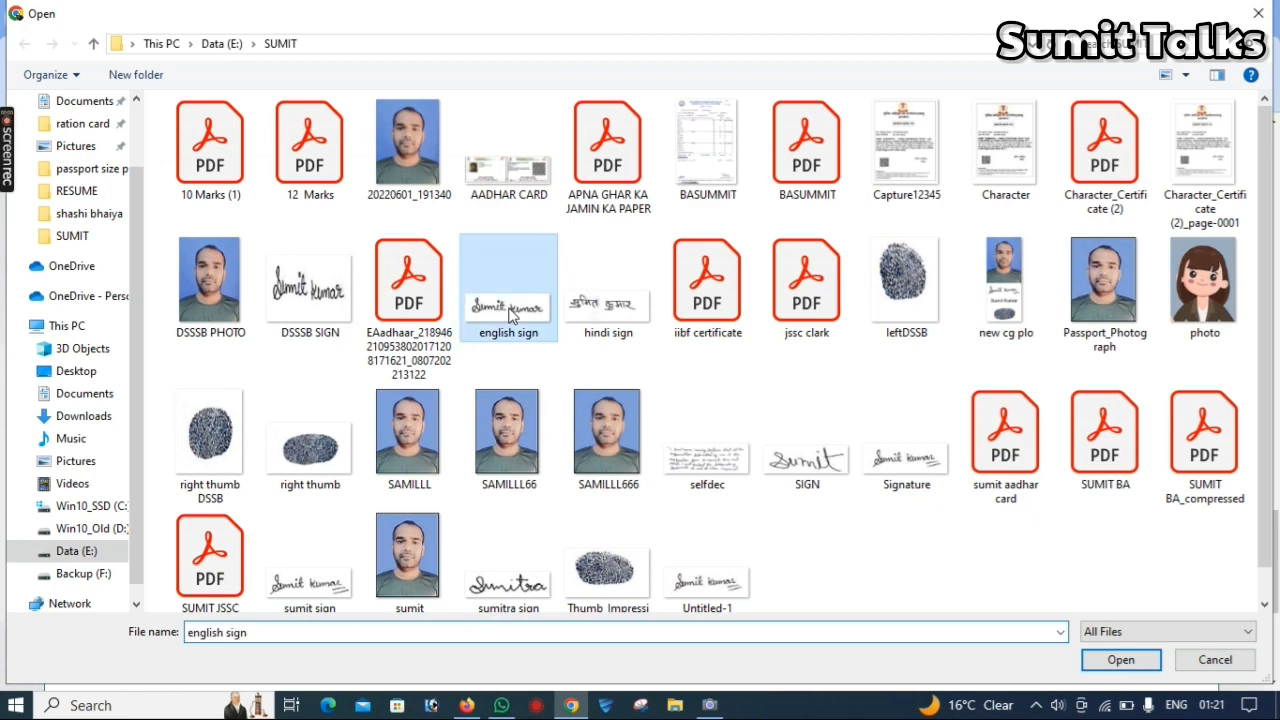
double_click(510, 314)
click(512, 506)
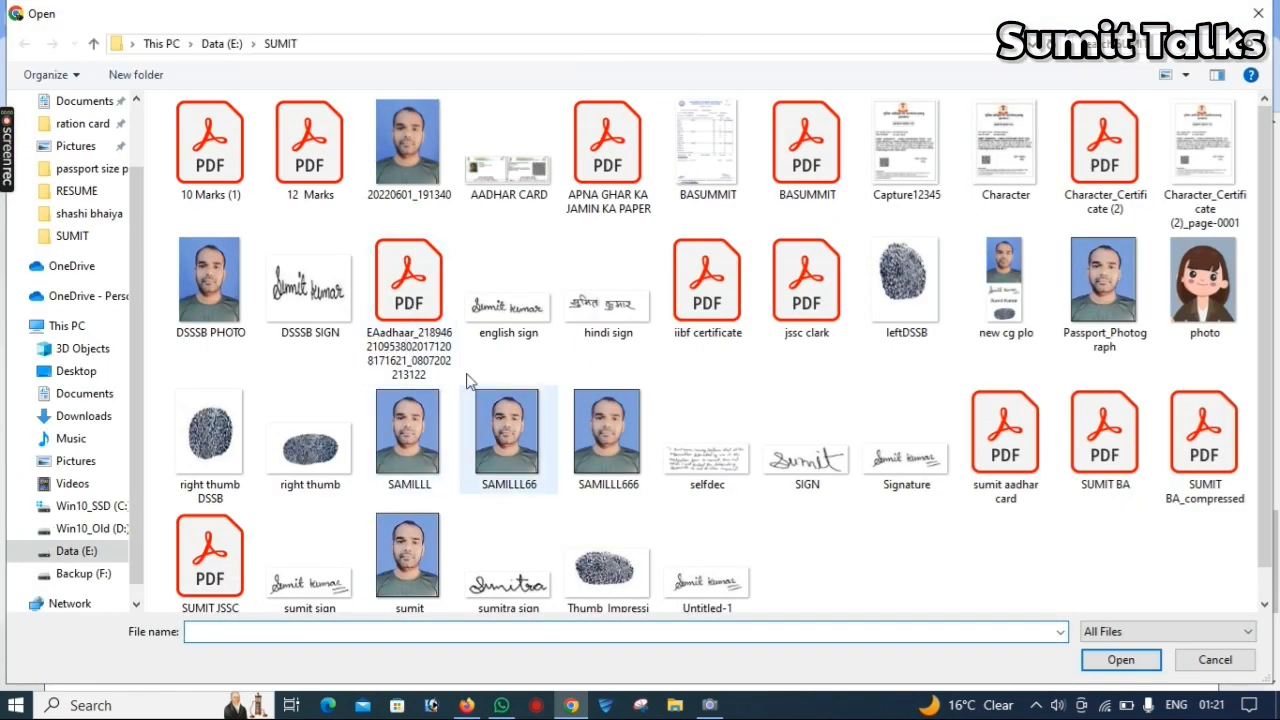
double_click(349, 450)
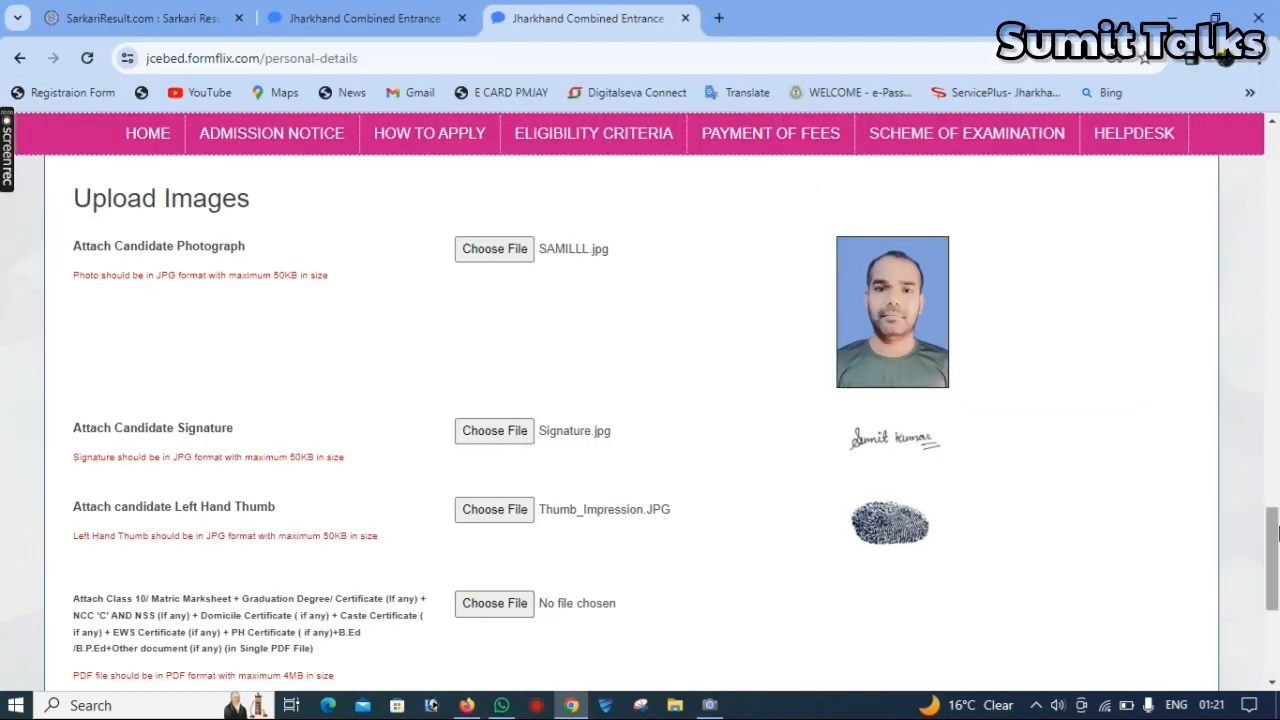
- Attach 12 Marks.pdf as the combined marksheet and certificate document and accept the declaration
drag(1275, 535, 1275, 565)
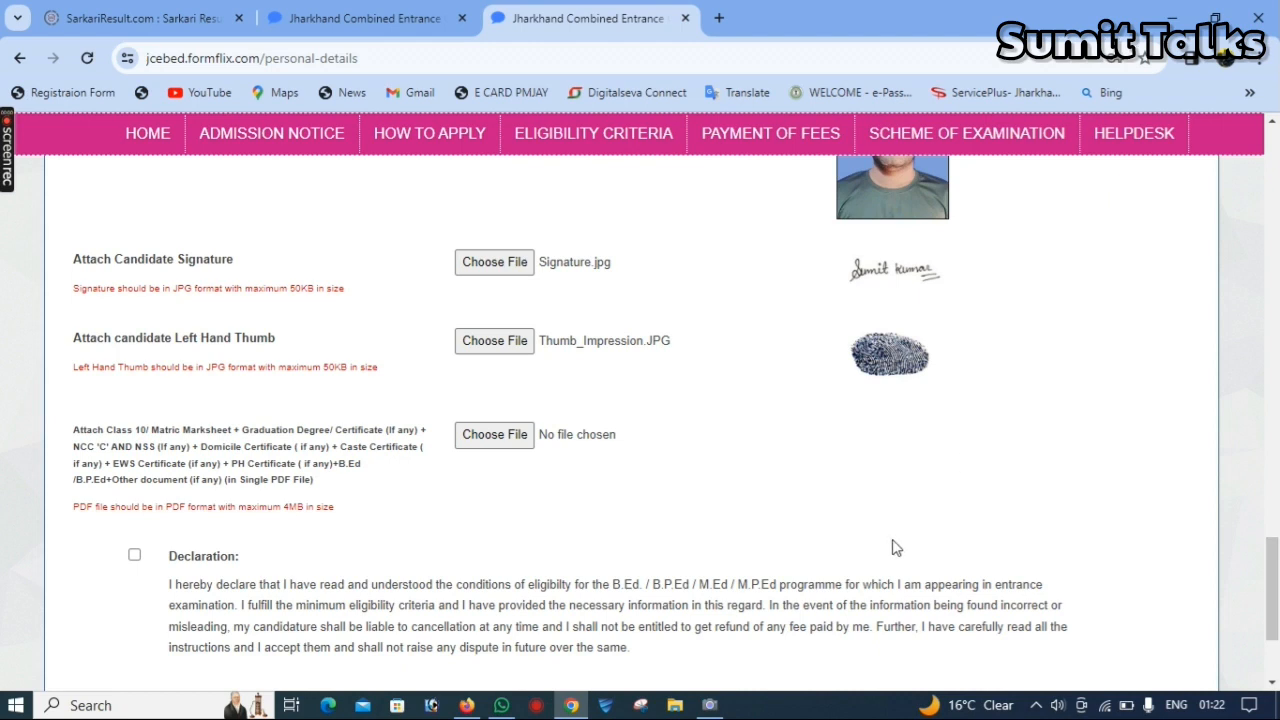
click(470, 431)
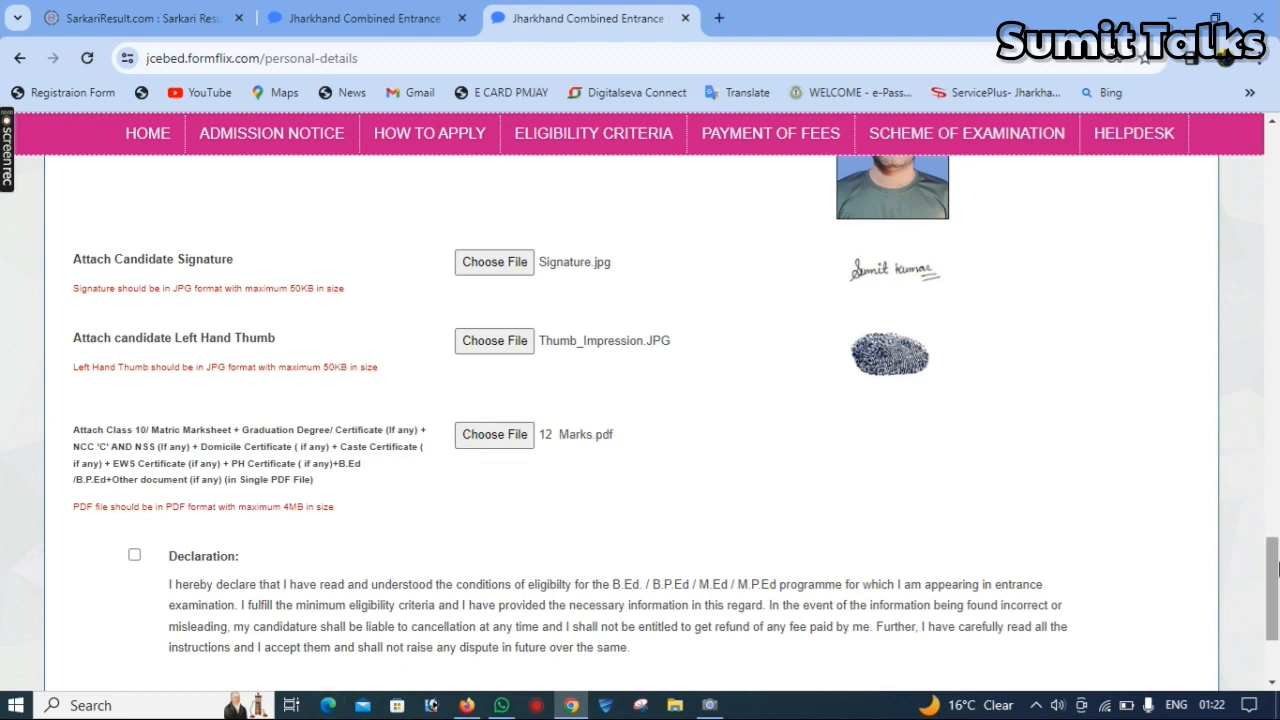
drag(1274, 571, 1278, 606)
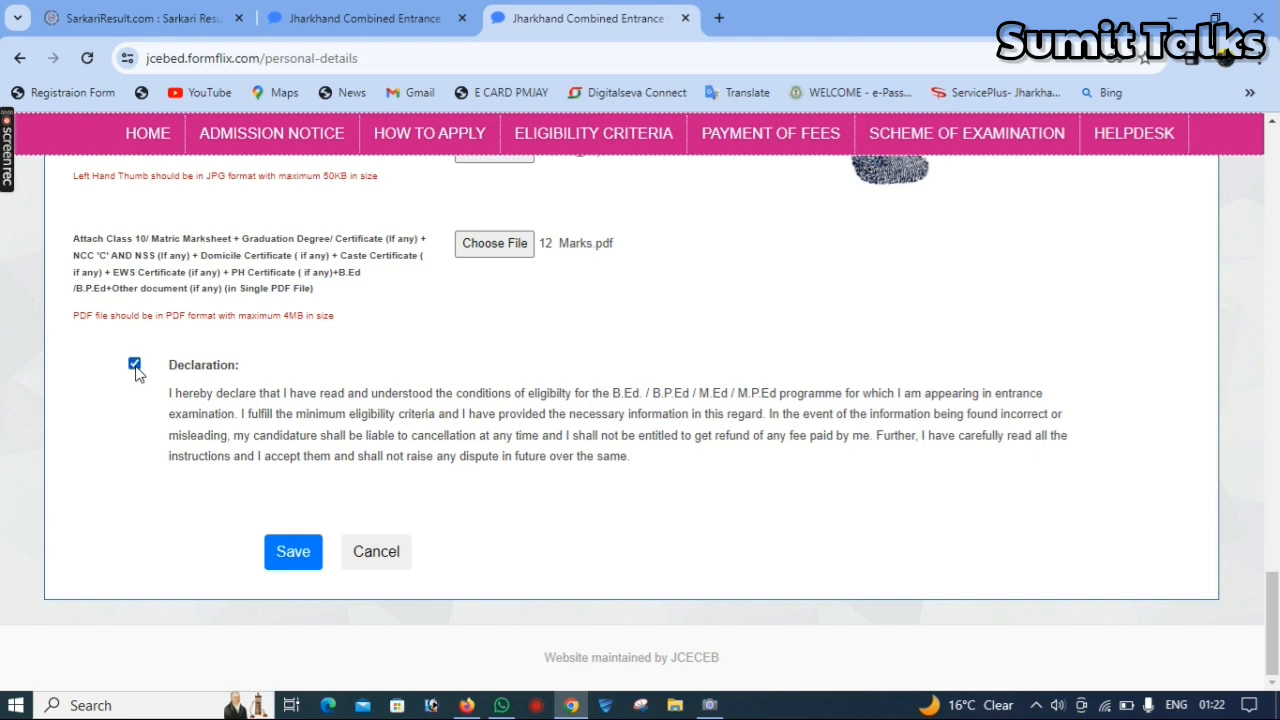
- Save the completed form and confirm the final submission of the application from its preview
click(312, 543)
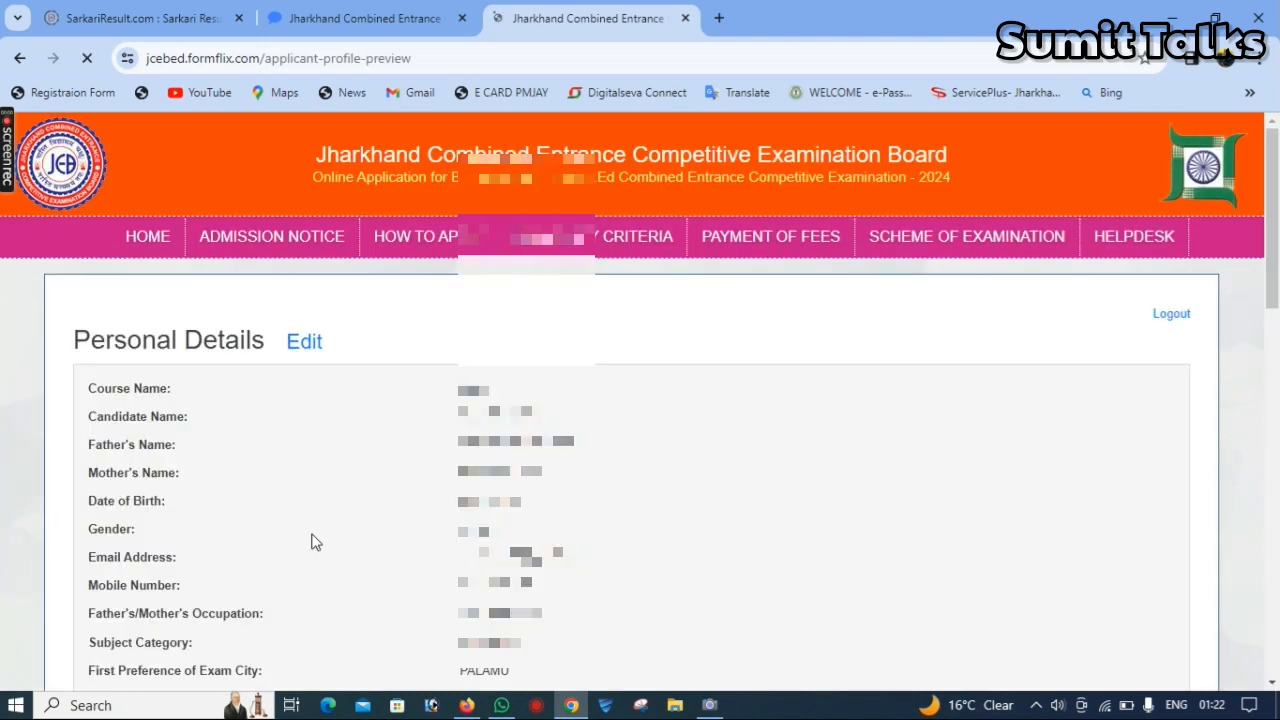
drag(1277, 288, 1277, 628)
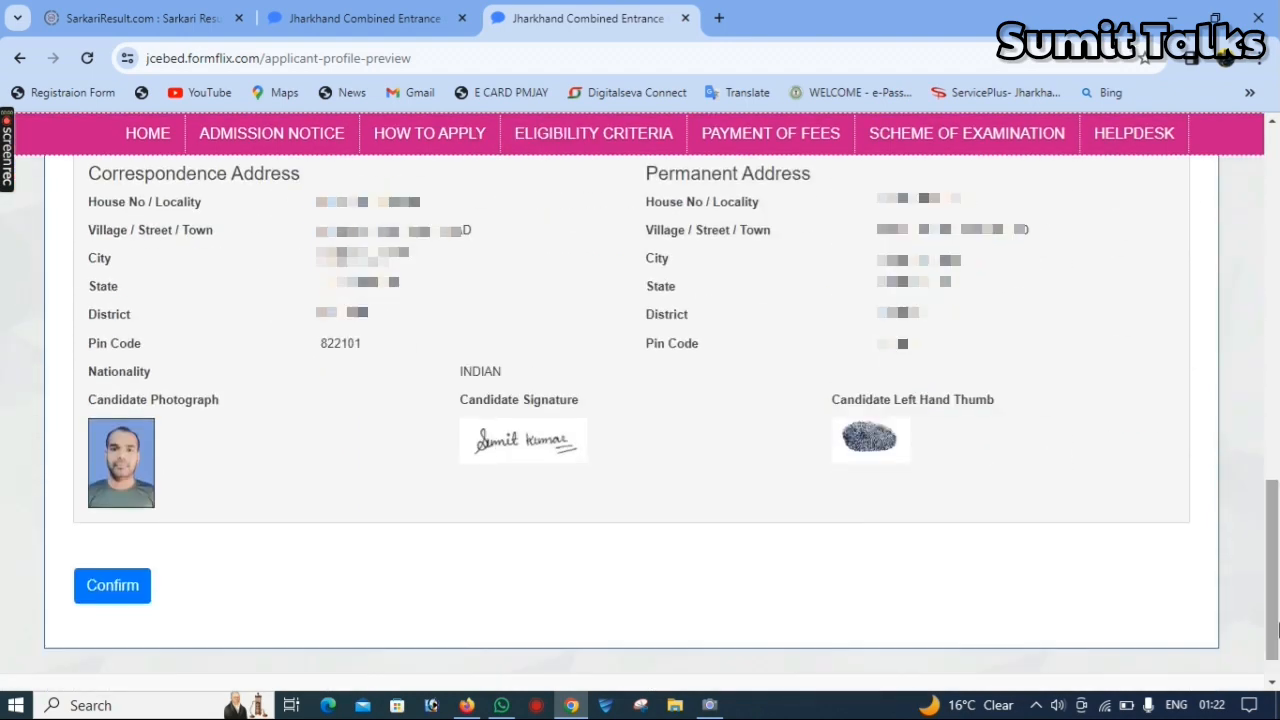
click(133, 589)
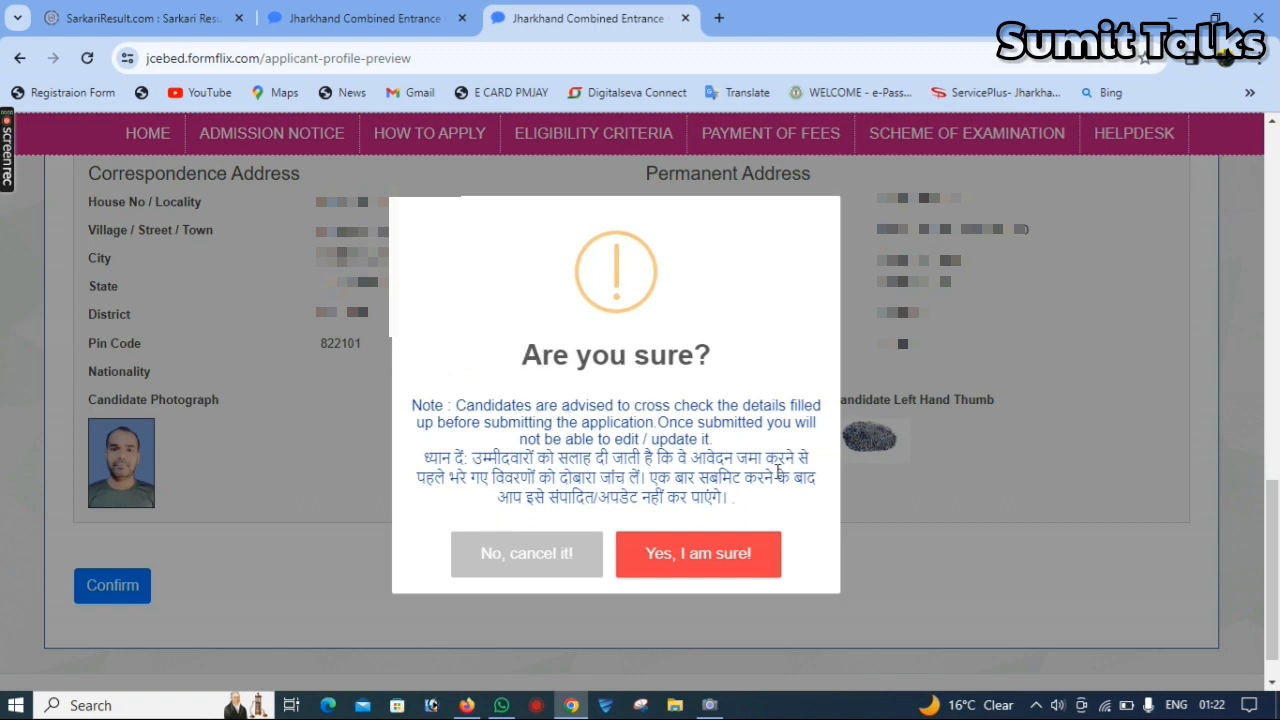
click(735, 568)
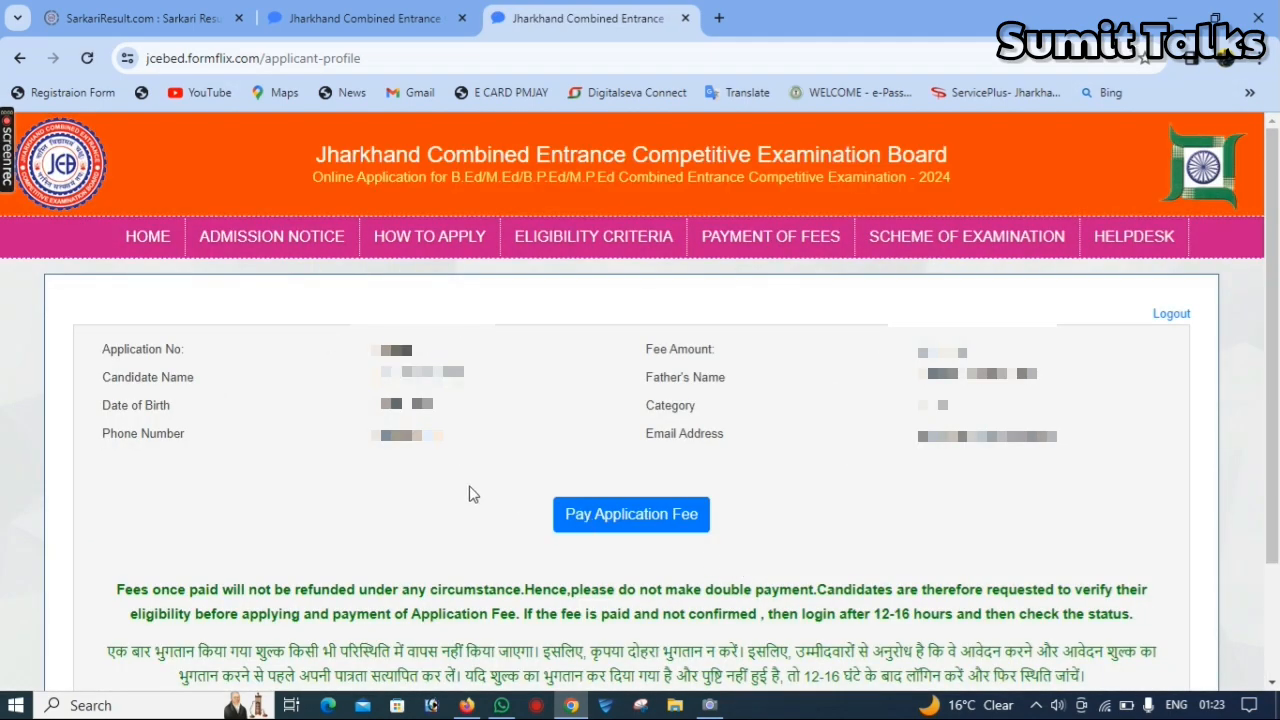
- Start the application fee payment with the QR method and BHIM UPI, generating the payment QR code
click(636, 517)
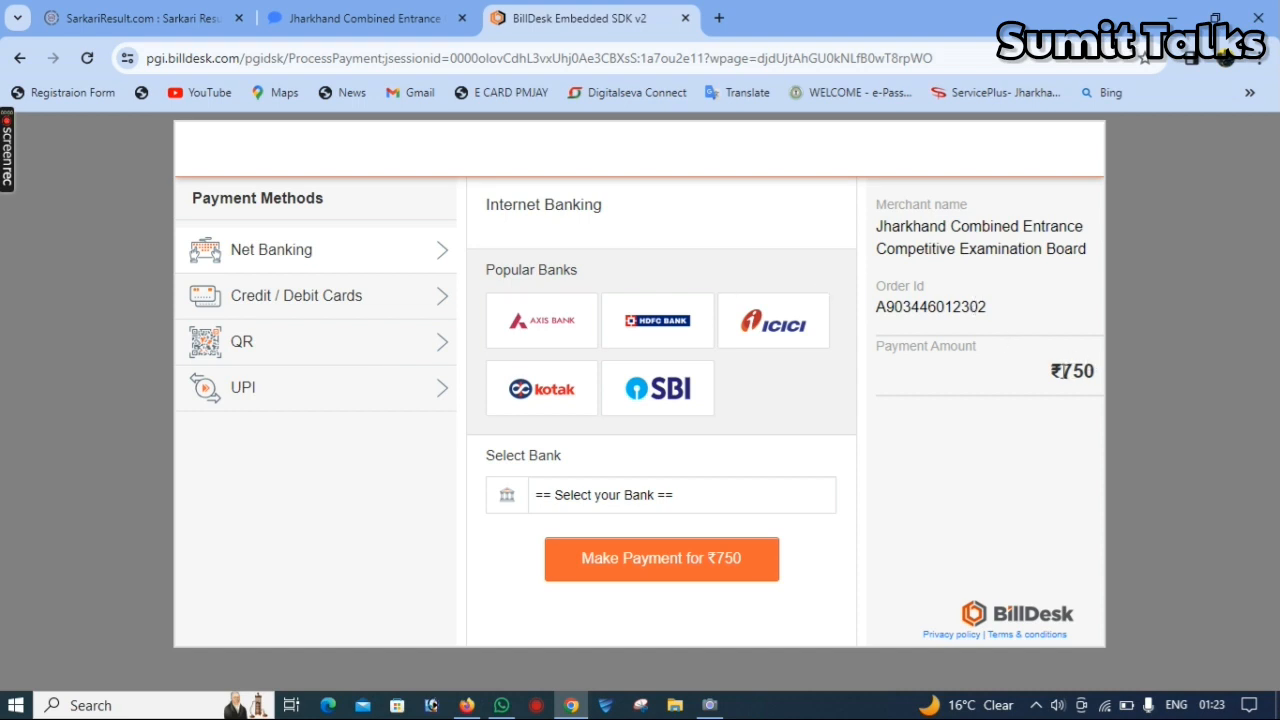
drag(1062, 371, 1138, 362)
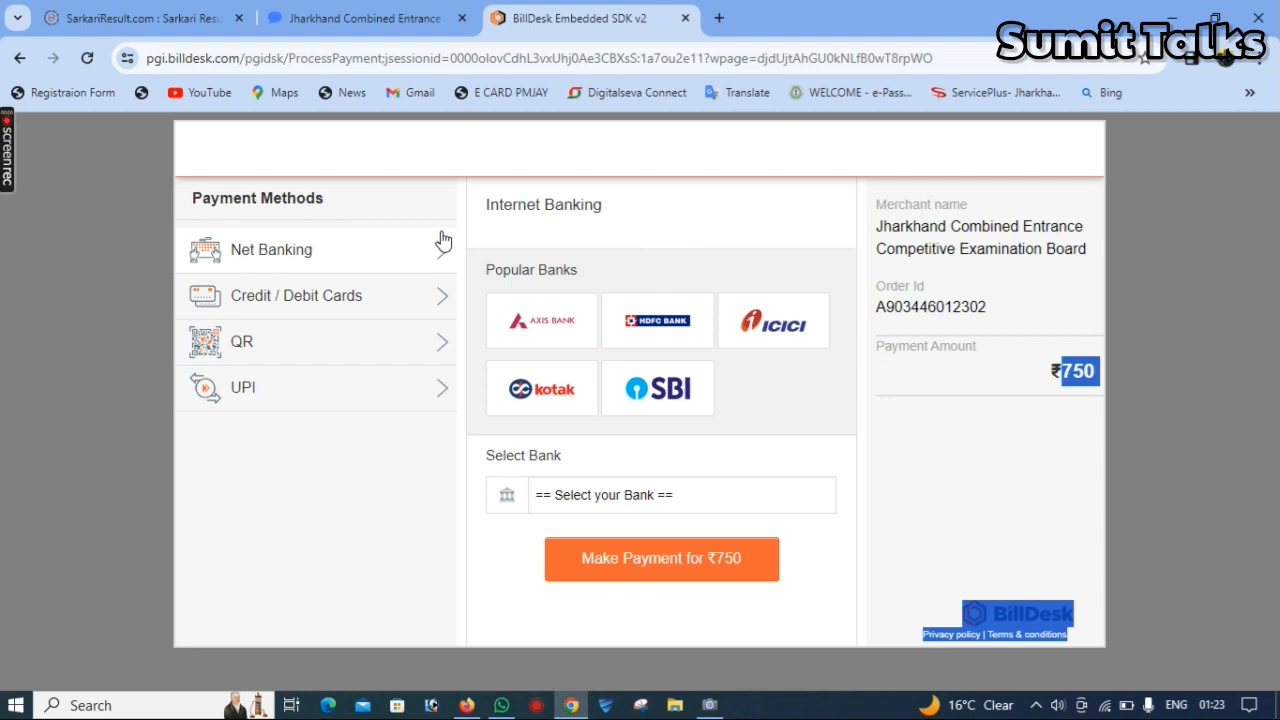
click(312, 338)
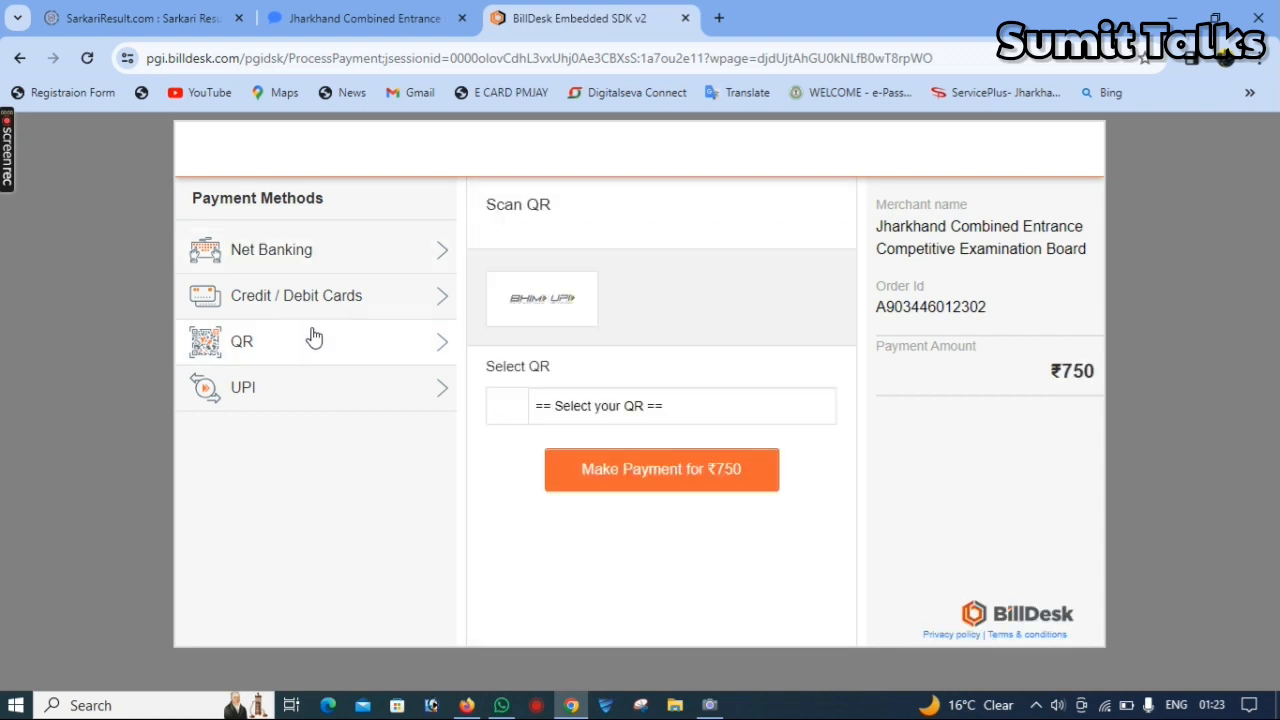
click(603, 414)
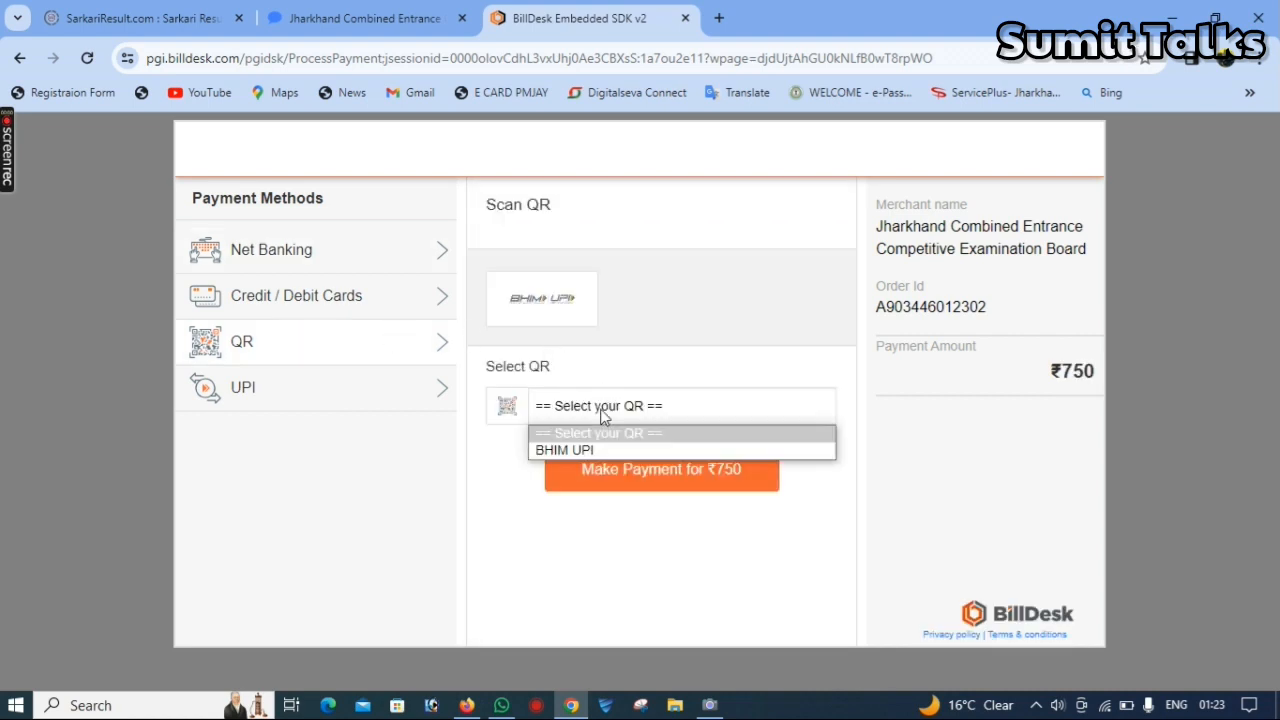
click(601, 450)
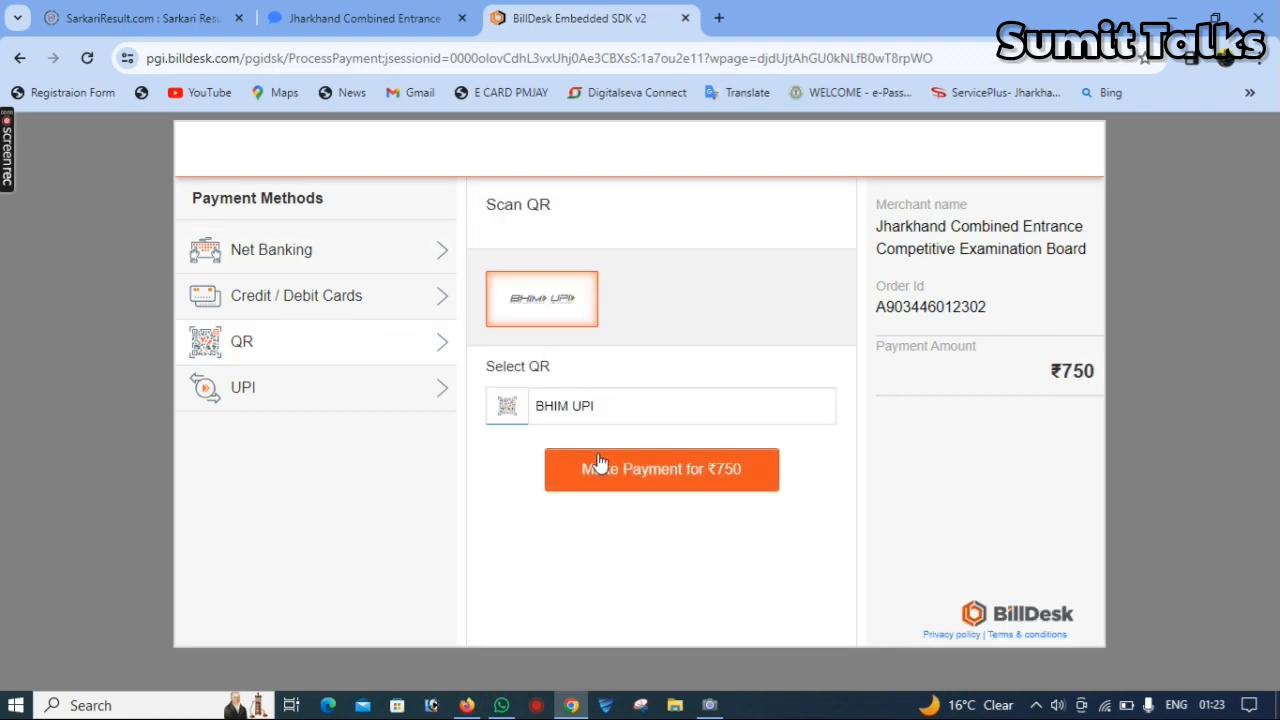
click(679, 479)
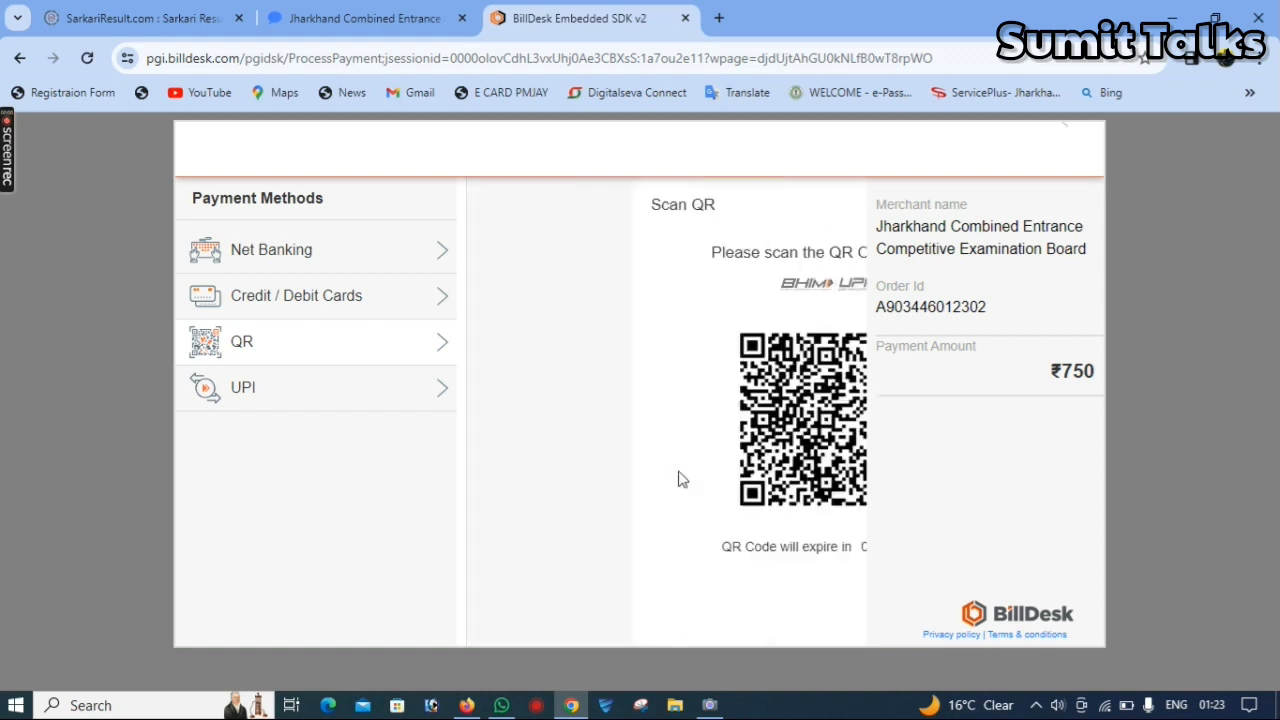